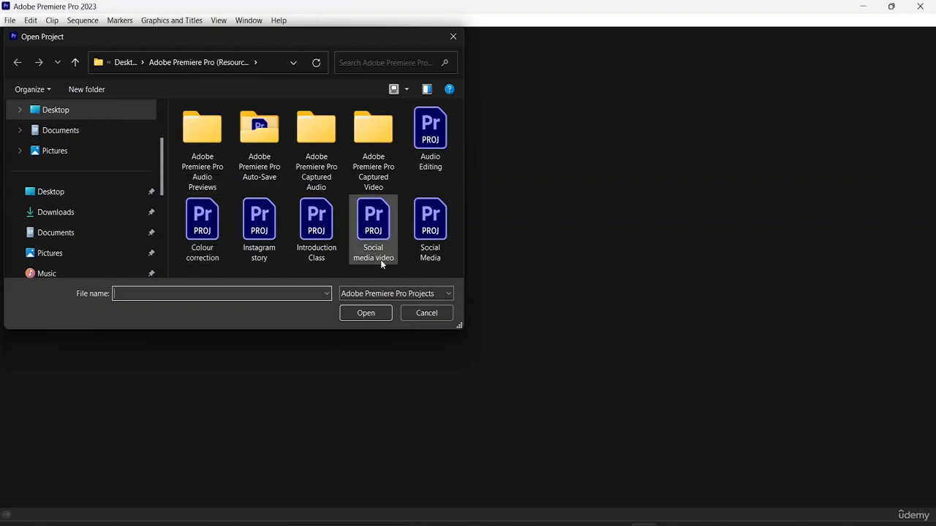
Open the "Social media video" project and play its sequence from the start through the title's appearance.
{"action": "left_click", "coordinate": [375, 238]}
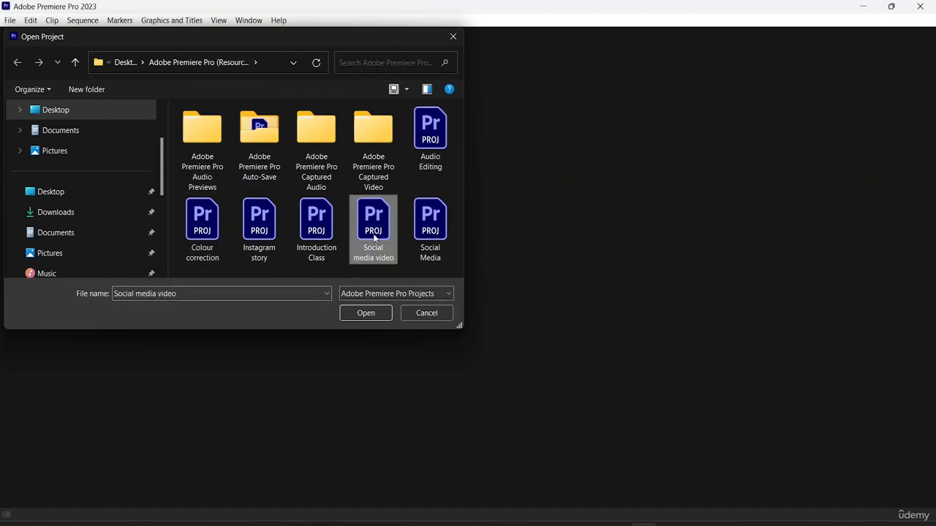
{"action": "left_click", "coordinate": [365, 316]}
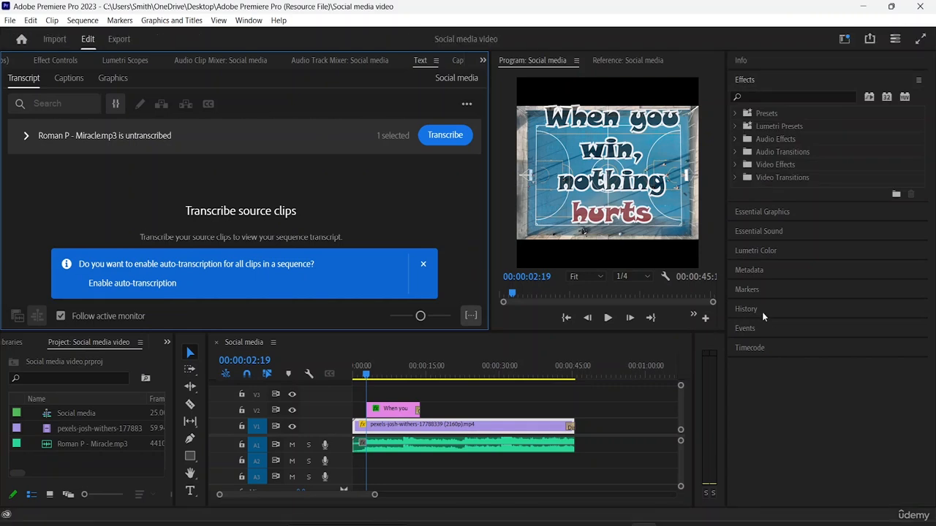
{"action": "left_click", "coordinate": [355, 373]}
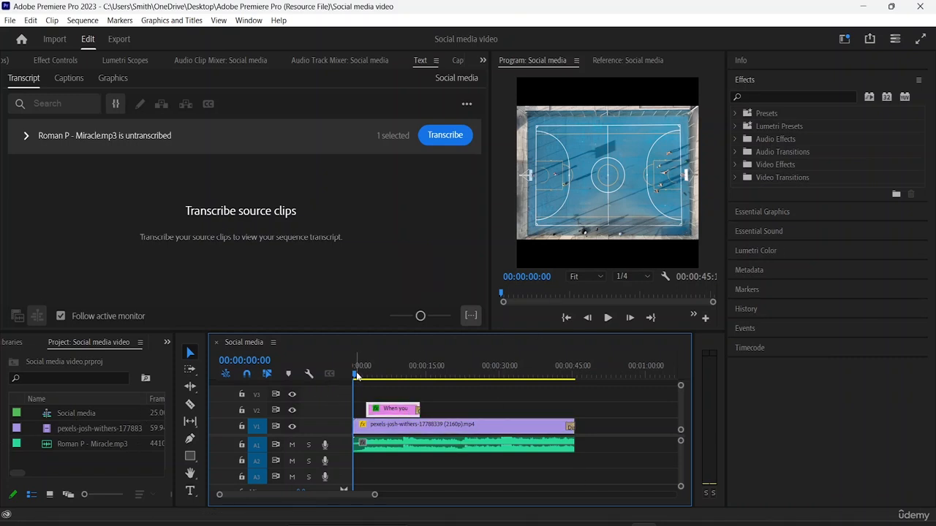
{"action": "key", "text": "space"}
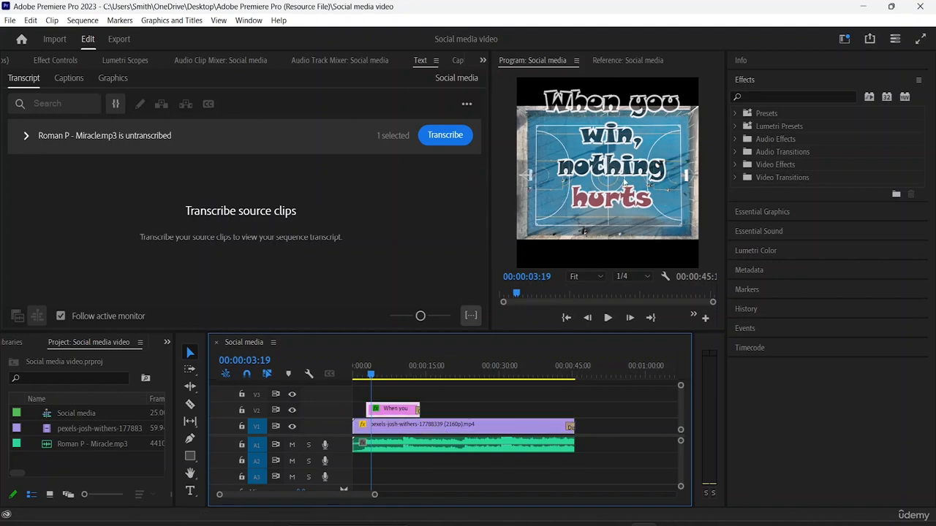
Export the title clip on V2 as a Motion Graphics template named "Social media video Template" in the Local Templates Folder.
{"action": "right_click", "coordinate": [404, 414]}
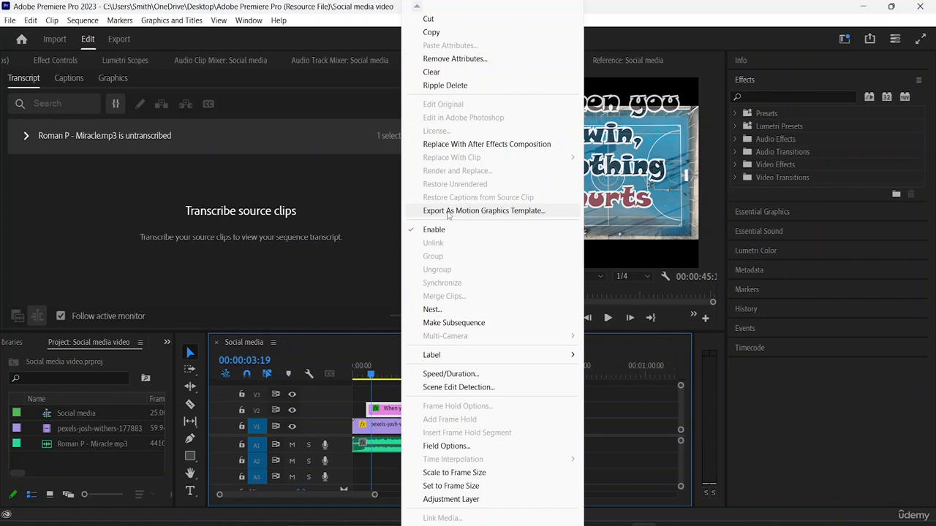
{"action": "left_click", "coordinate": [448, 211]}
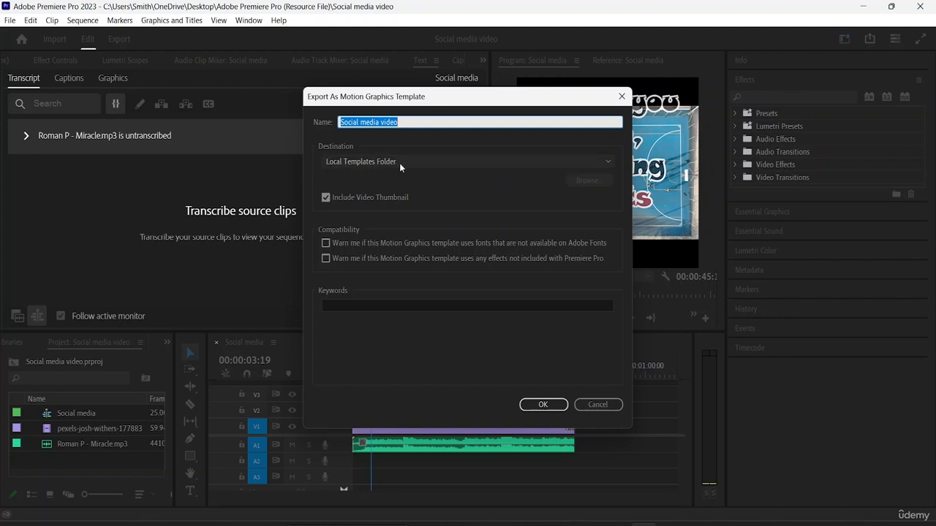
{"action": "left_click", "coordinate": [554, 160]}
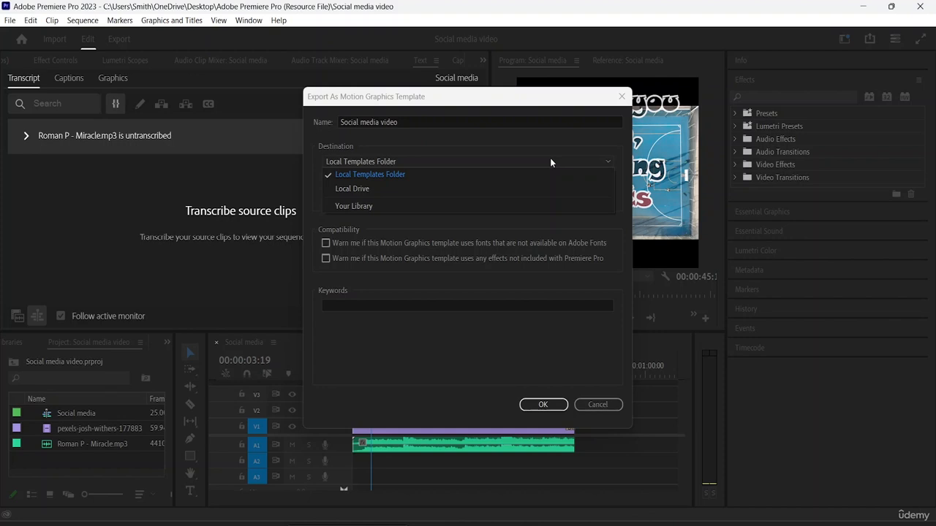
{"action": "left_click", "coordinate": [374, 177]}
{"action": "left_click", "coordinate": [418, 121]}
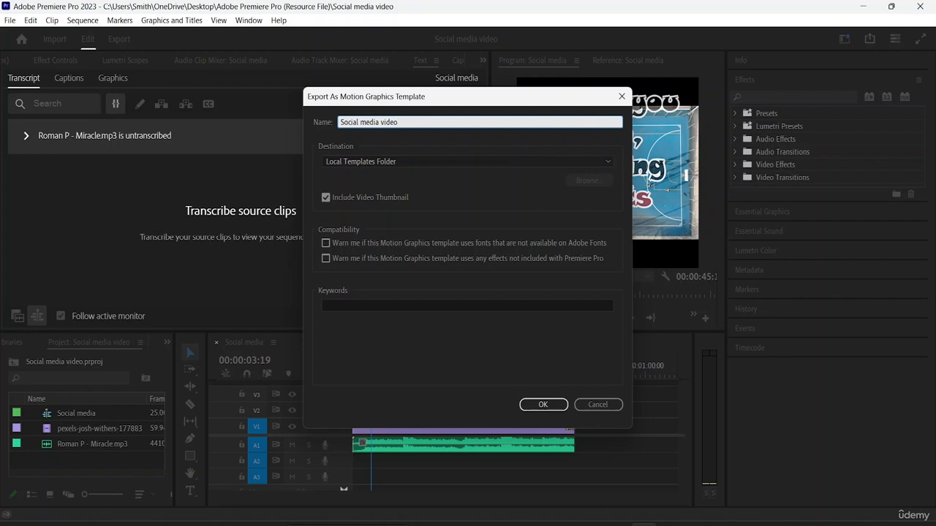
{"action": "type", "text": "Template"}
{"action": "left_click", "coordinate": [349, 307]}
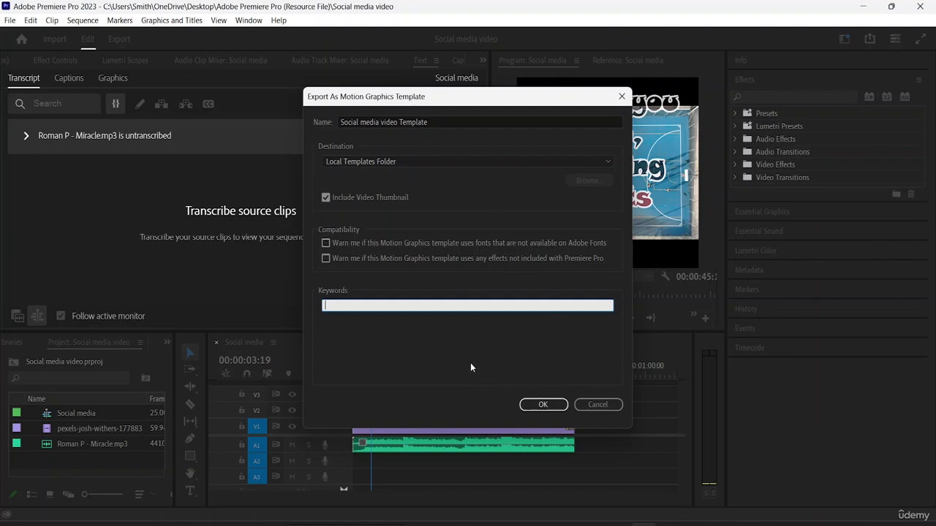
{"action": "left_click", "coordinate": [542, 406]}
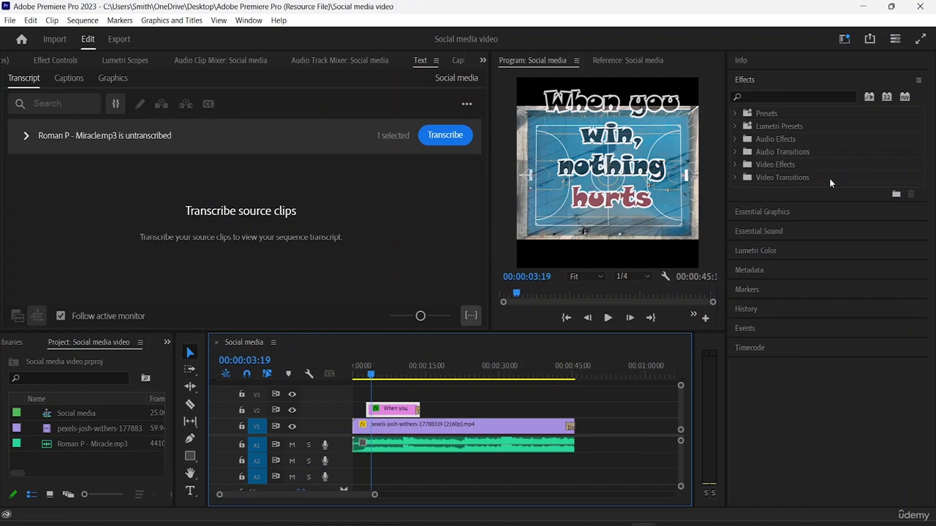
Browse the Essential Graphics template collection and preview the exported social media title among the other templates.
{"action": "left_click", "coordinate": [752, 211]}
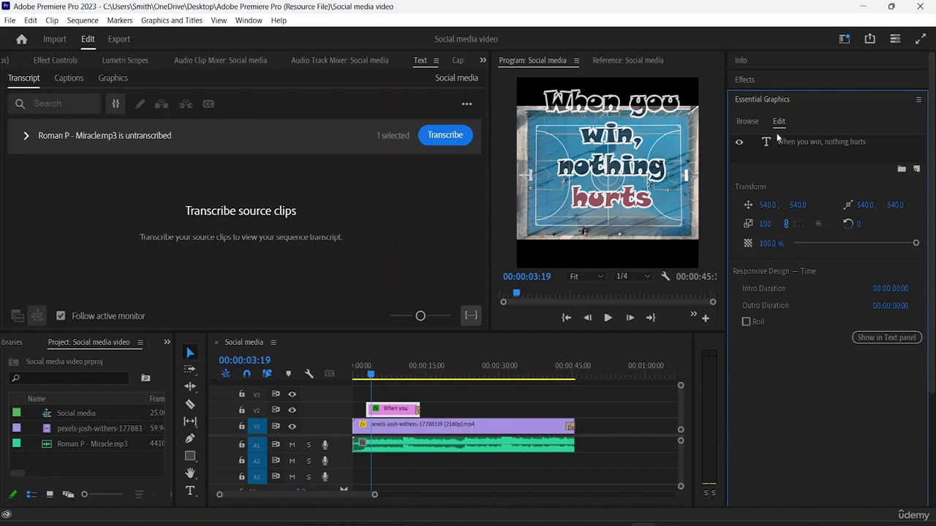
{"action": "left_click", "coordinate": [743, 122]}
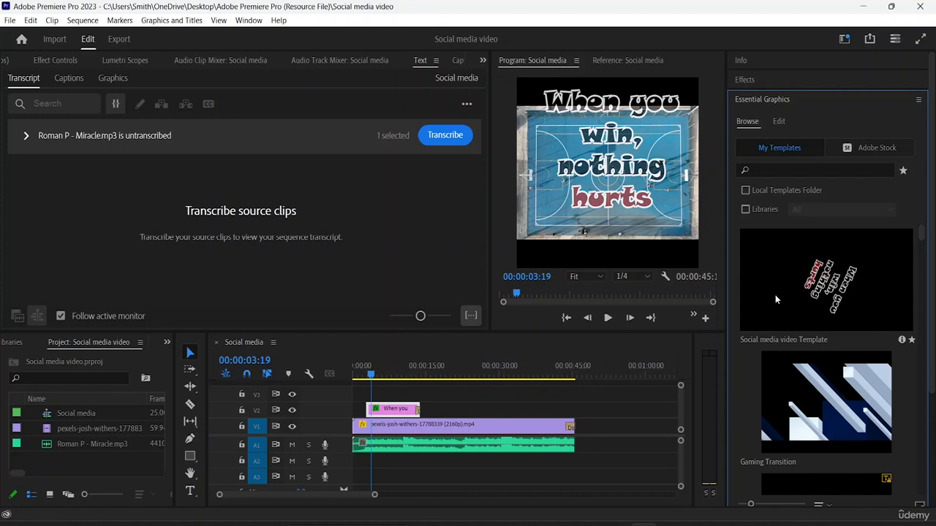
{"action": "scroll", "coordinate": [760, 334], "scroll_direction": "down", "scroll_amount": 2}
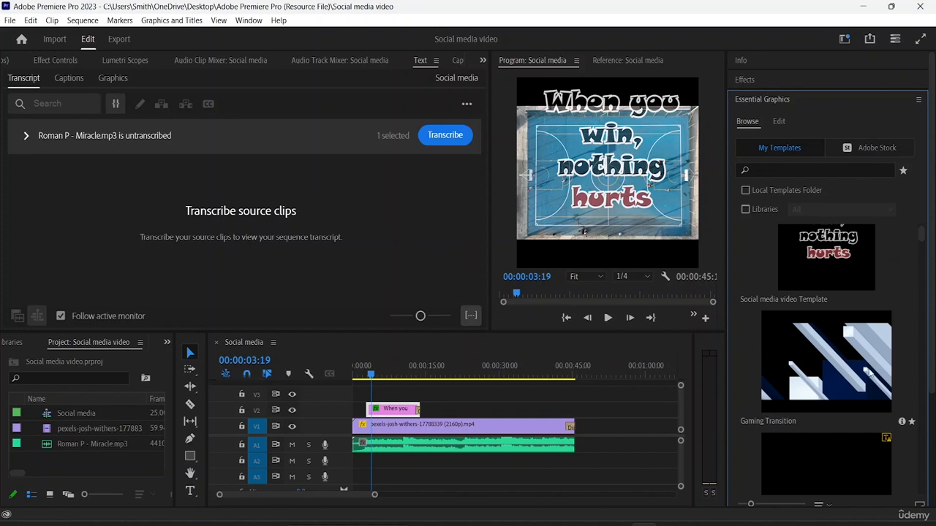
{"action": "scroll", "coordinate": [845, 360], "scroll_direction": "down", "scroll_amount": 2}
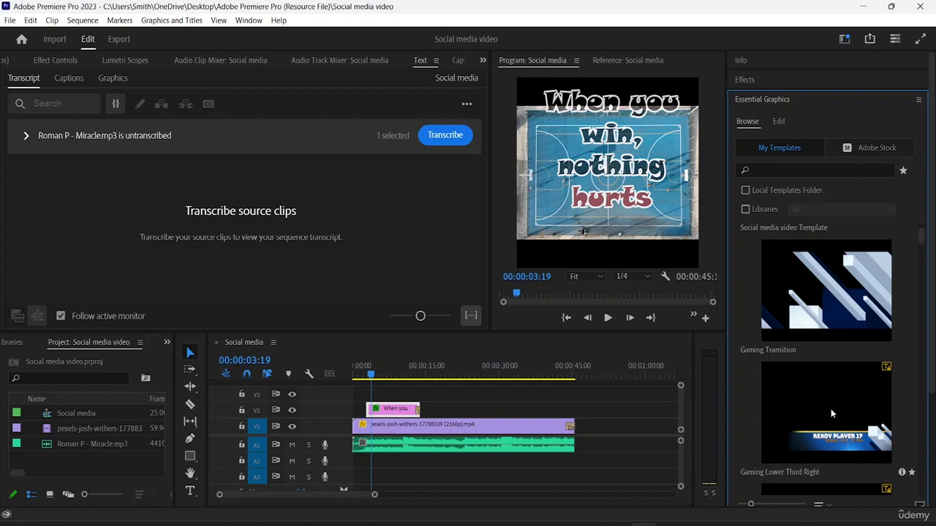
{"action": "scroll", "coordinate": [831, 413], "scroll_direction": "up", "scroll_amount": 2}
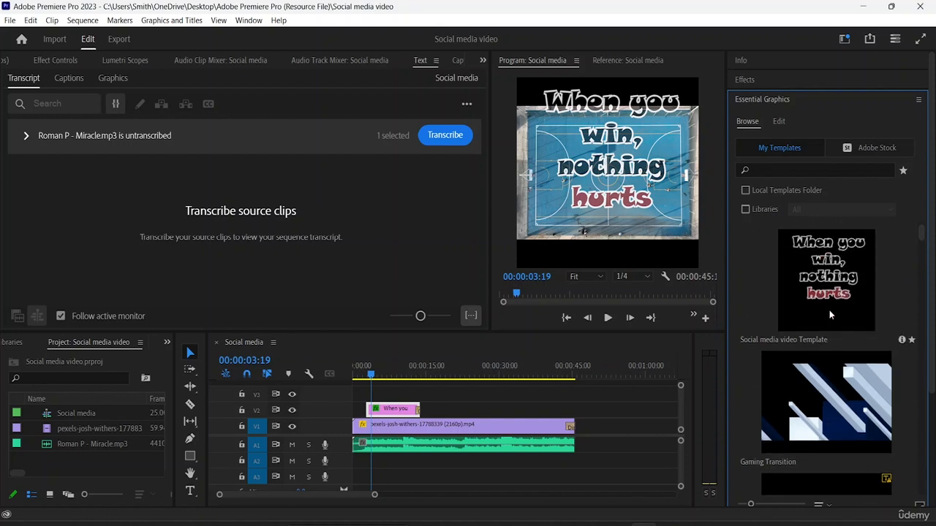
{"action": "scroll", "coordinate": [834, 292], "scroll_direction": "down", "scroll_amount": 2}
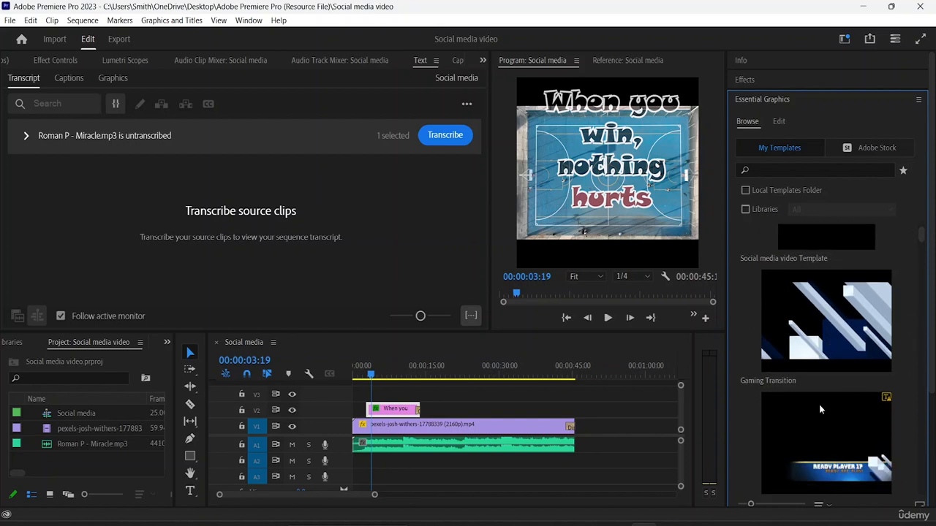
{"action": "scroll", "coordinate": [819, 409], "scroll_direction": "down", "scroll_amount": 2}
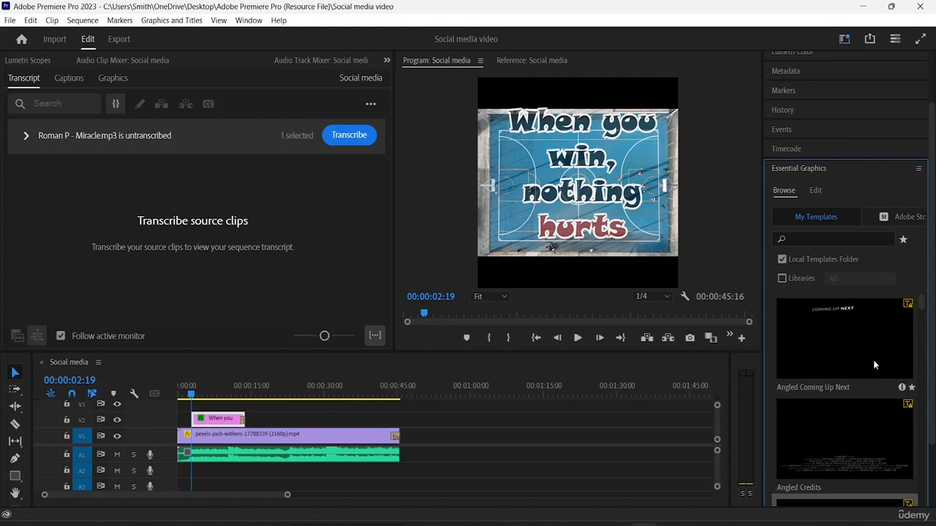
Search the local graphics templates for "My Instagram story template", then clear the search.
{"action": "left_click", "coordinate": [793, 238]}
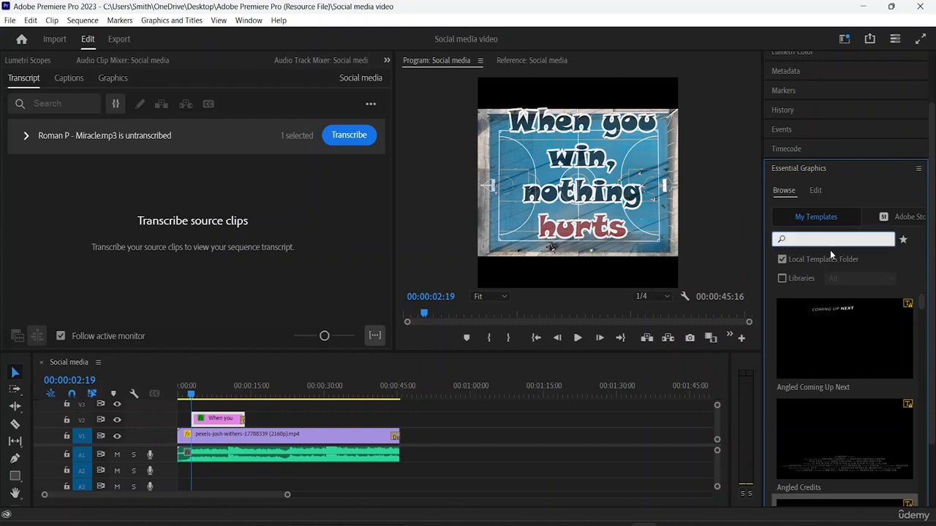
{"action": "type", "text": "My"}
{"action": "type", "text": "tory"}
{"action": "key", "text": "BackSpace"}
{"action": "key", "text": "BackSpace"}
{"action": "key", "text": "BackSpace"}
{"action": "key", "text": "BackSpace"}
{"action": "type", "text": "InstAGRA"}
{"action": "key", "text": "BackSpace"}
{"action": "key", "text": "BackSpace"}
{"action": "key", "text": "BackSpace"}
{"action": "key", "text": "BackSpace"}
{"action": "type", "text": "agram story template"}
{"action": "key", "text": "Return"}
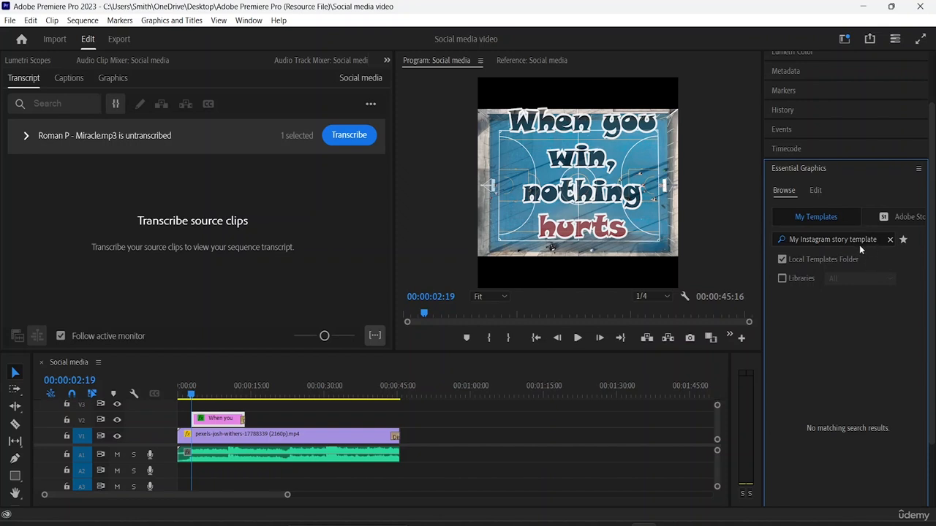
{"action": "left_click", "coordinate": [889, 239]}
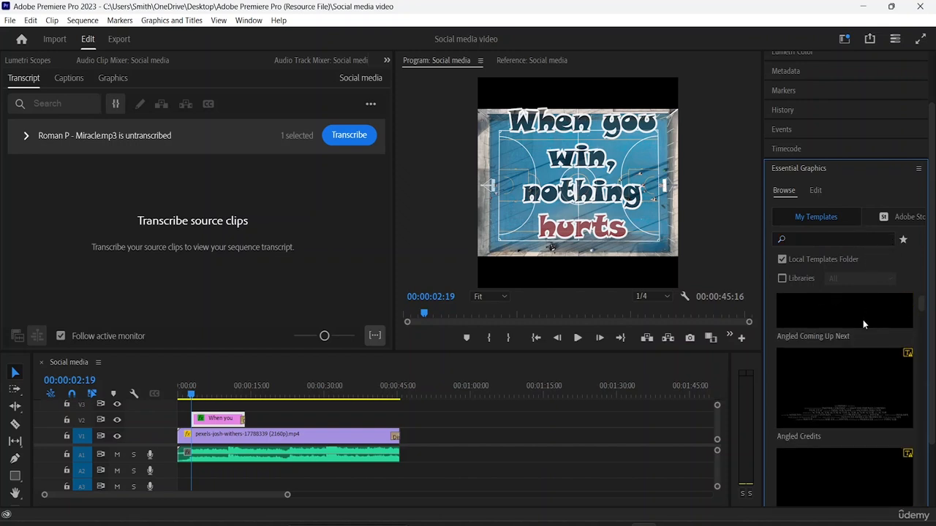
Look through the local templates and search them for "Social media video template".
{"action": "scroll", "coordinate": [863, 324], "scroll_direction": "down", "scroll_amount": 5}
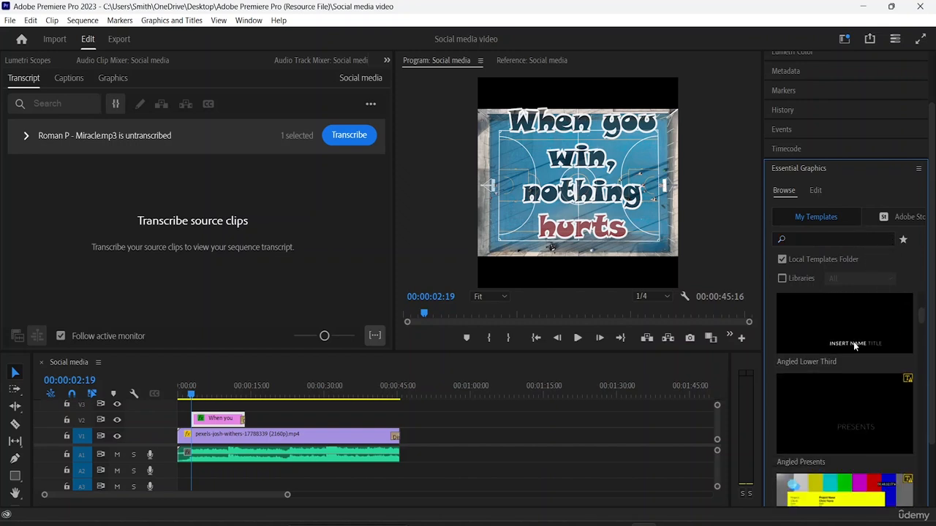
{"action": "scroll", "coordinate": [853, 342], "scroll_direction": "down", "scroll_amount": 3}
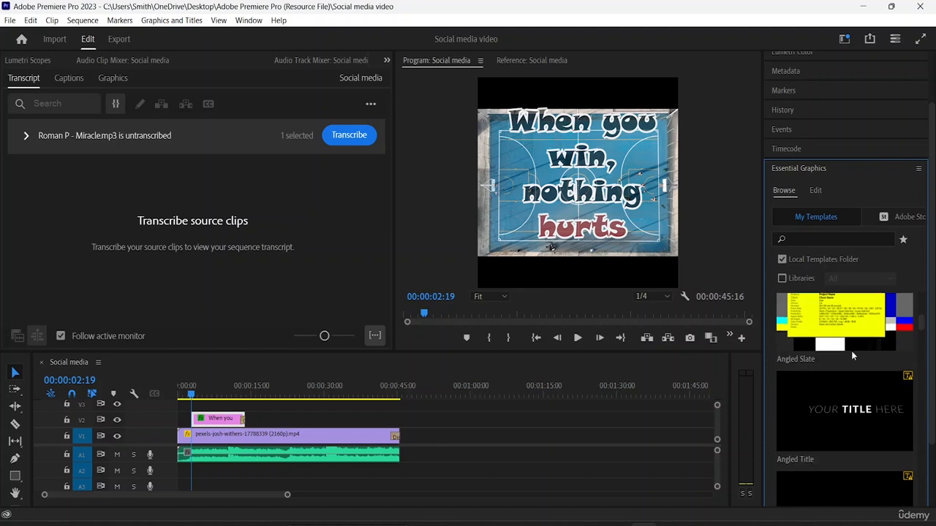
{"action": "scroll", "coordinate": [848, 354], "scroll_direction": "down", "scroll_amount": 6}
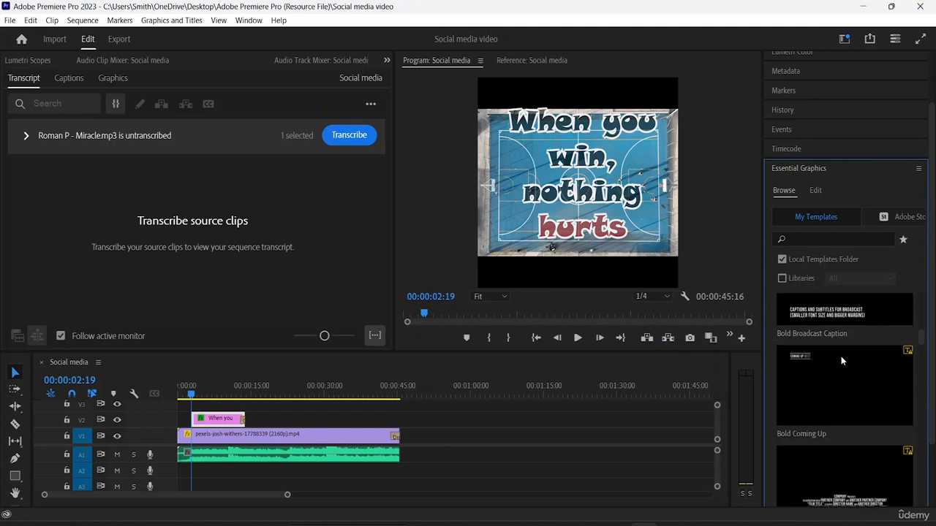
{"action": "left_click", "coordinate": [849, 239]}
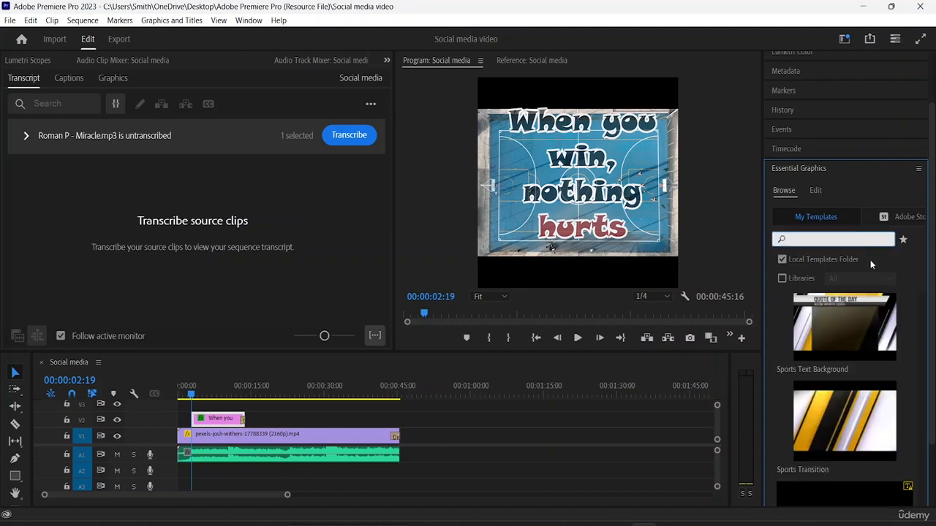
{"action": "type", "text": "Social media video template"}
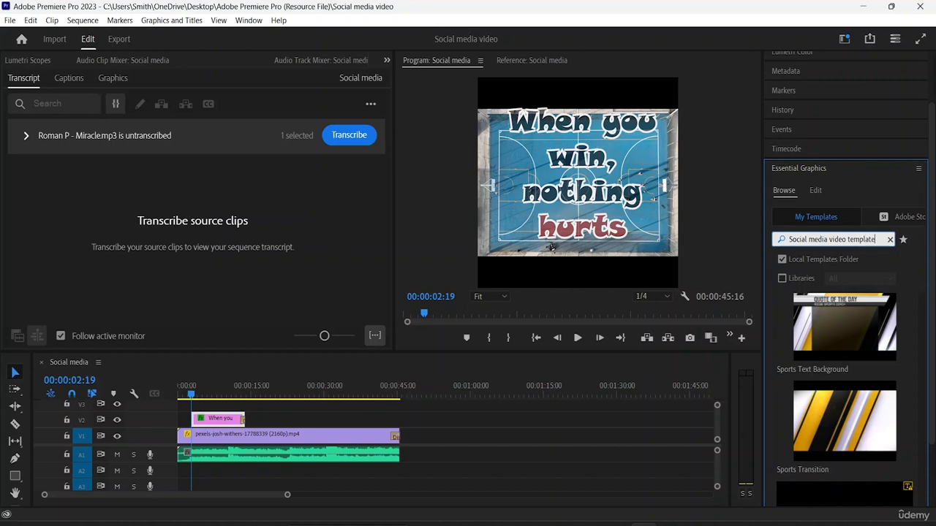
{"action": "key", "text": "Return"}
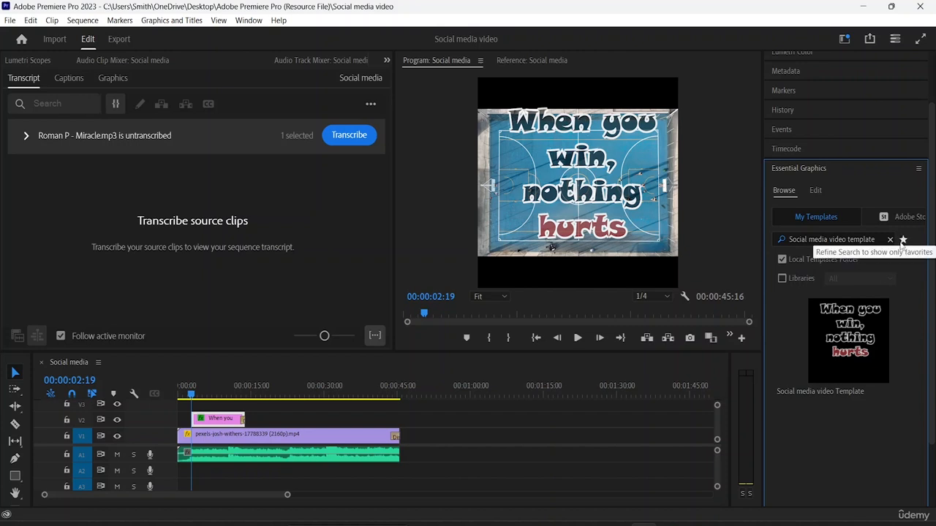
View the info details of the Social media video Template and return to the template list.
{"action": "mouse_move", "coordinate": [914, 392]}
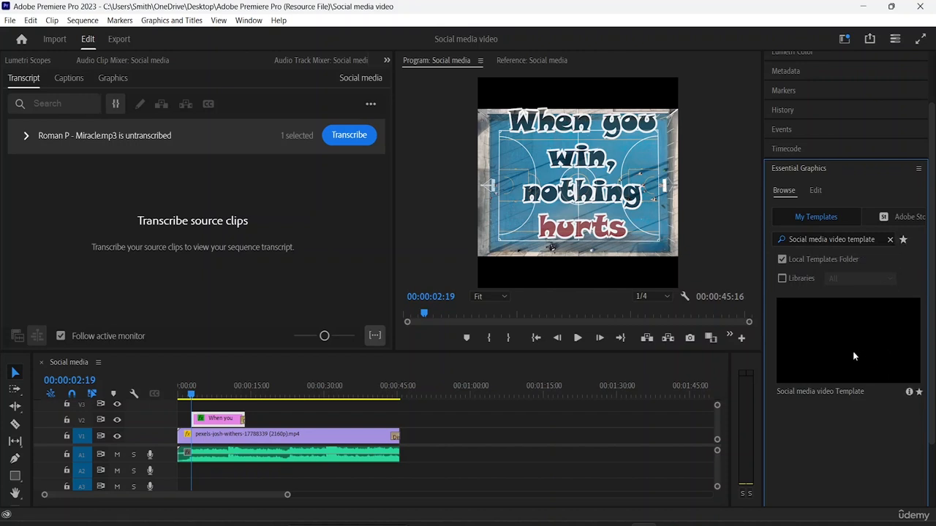
{"action": "left_click", "coordinate": [909, 392]}
{"action": "scroll", "coordinate": [805, 406], "scroll_direction": "down", "scroll_amount": 1}
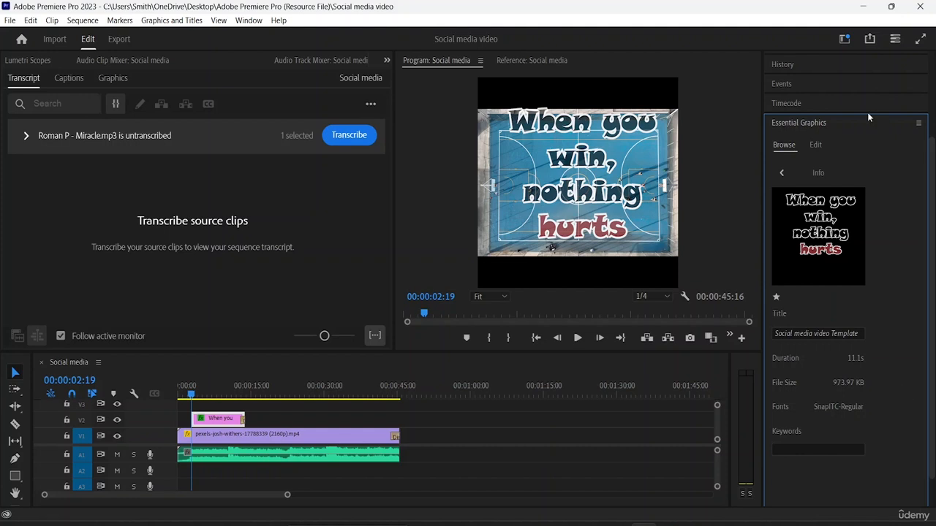
{"action": "left_click", "coordinate": [782, 174]}
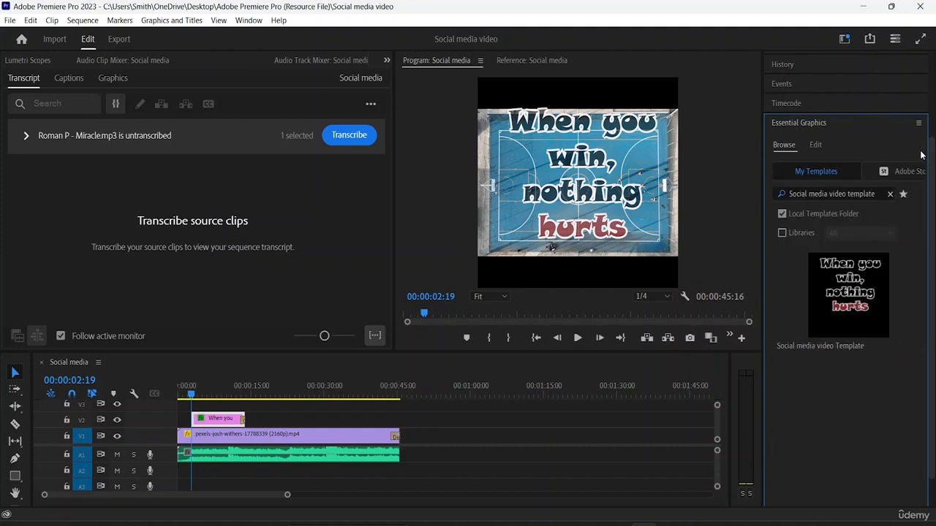
{"action": "left_click", "coordinate": [782, 213]}
Export the title clip as a Motion Graphics template named "Social media video template in pc" with Local Drive as the destination.
{"action": "left_click", "coordinate": [552, 247]}
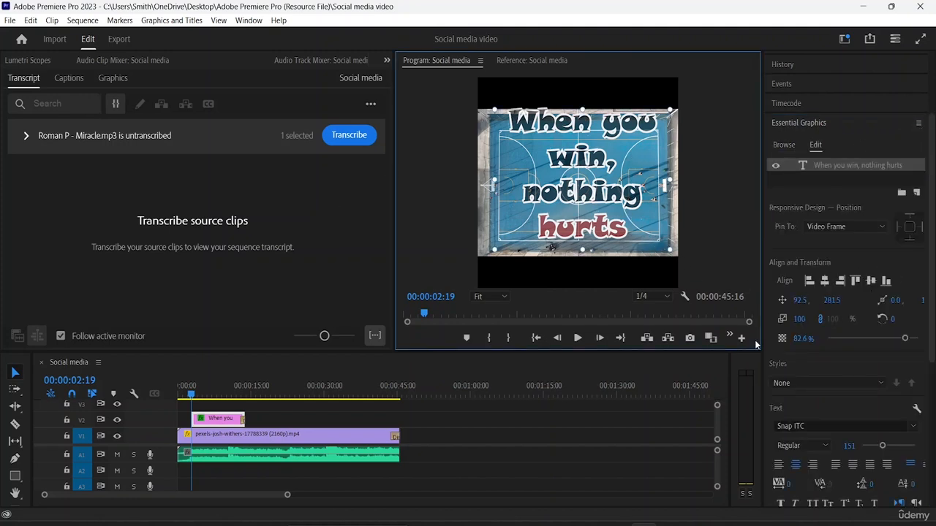
{"action": "right_click", "coordinate": [225, 421]}
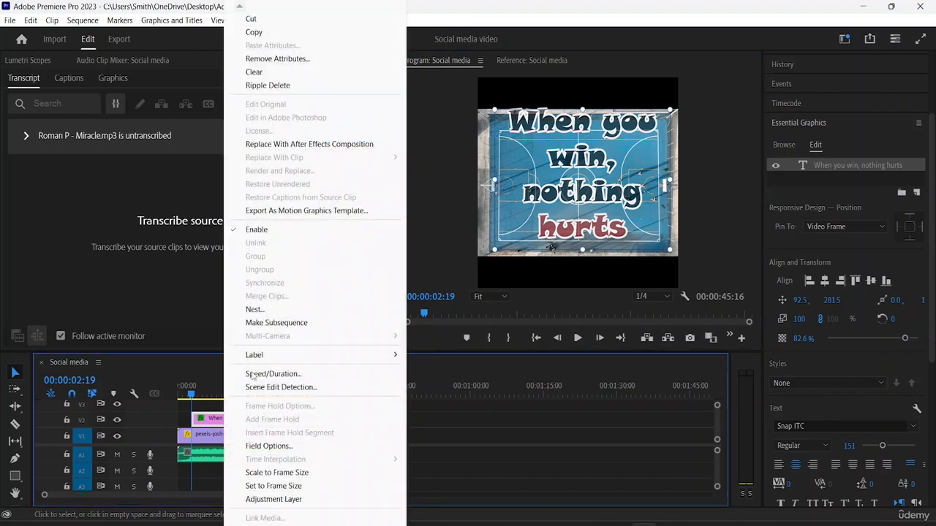
{"action": "left_click", "coordinate": [305, 211]}
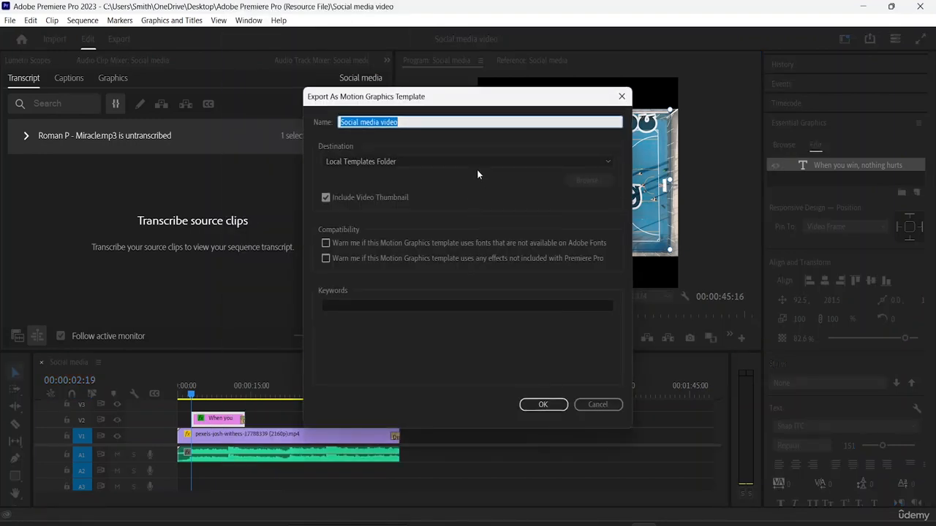
{"action": "left_click", "coordinate": [421, 123]}
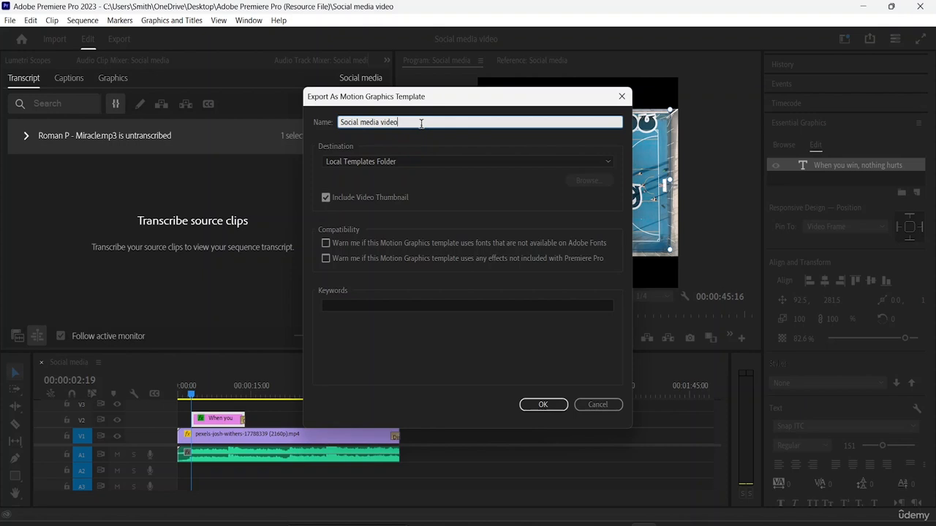
{"action": "type", "text": "template in pc"}
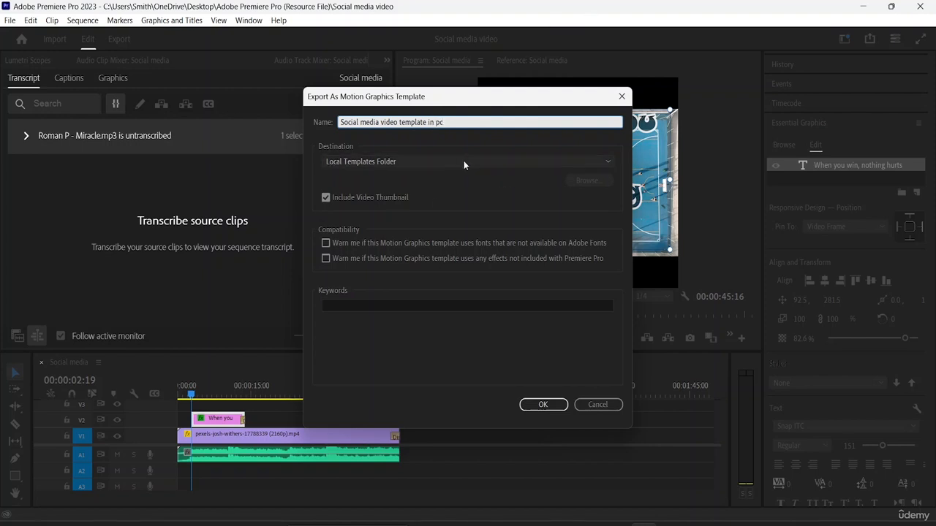
{"action": "left_click", "coordinate": [373, 162]}
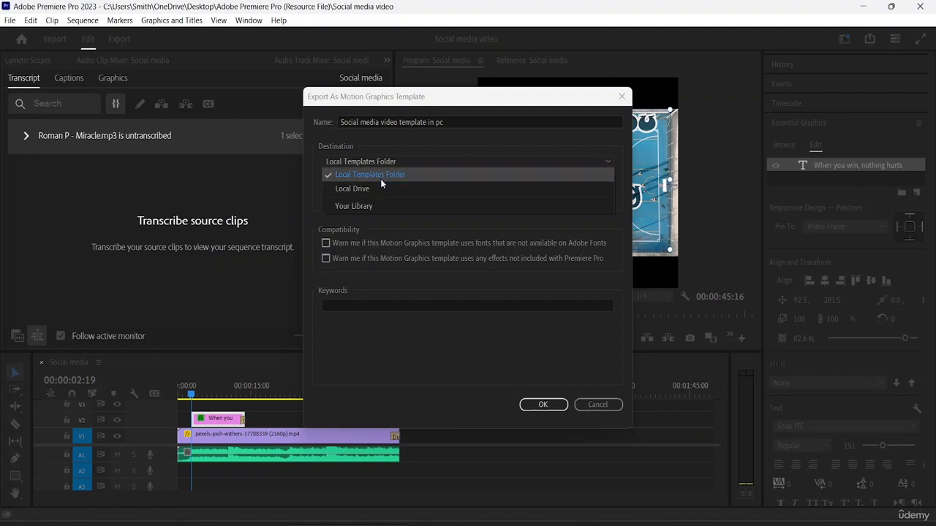
{"action": "left_click", "coordinate": [378, 191]}
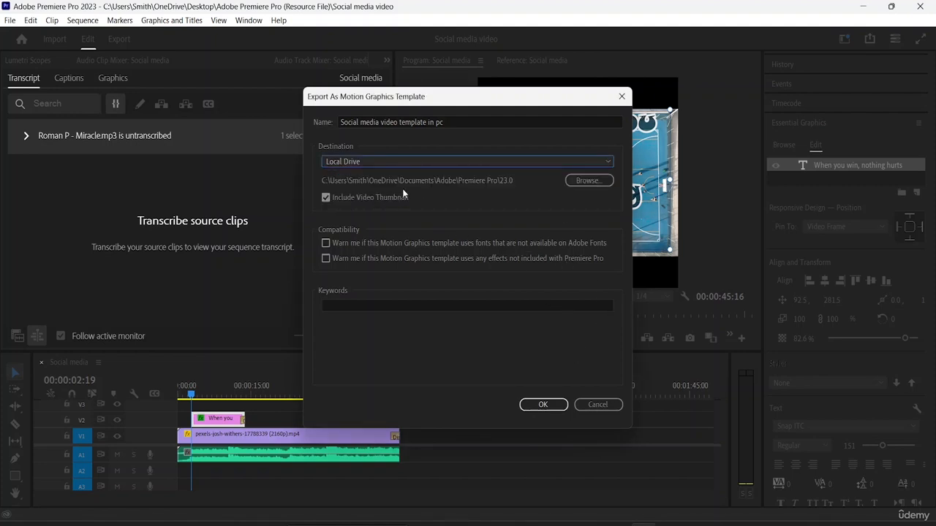
{"action": "left_click", "coordinate": [545, 406]}
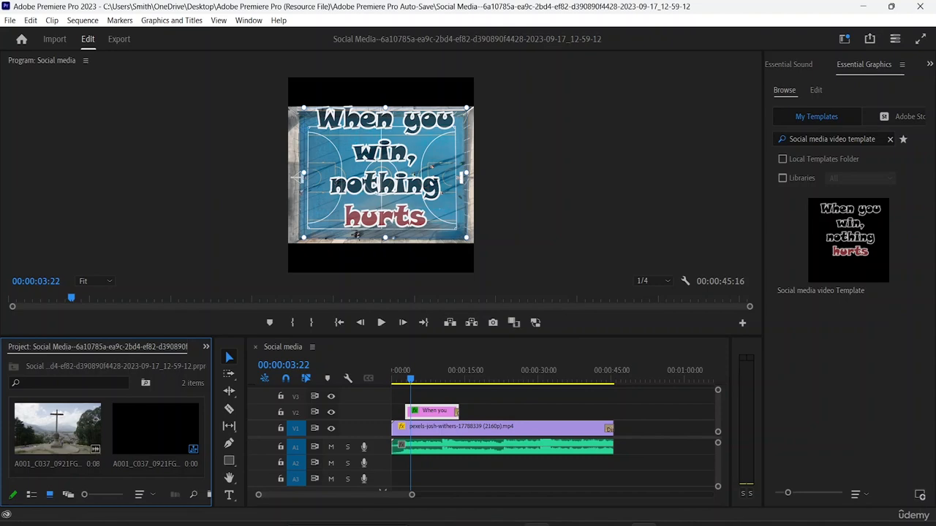
Switch to File Explorer, examine the general properties and file details of the "Social media video" MOGRT file, and return to Premiere Pro.
{"action": "mouse_move", "coordinate": [536, 525]}
{"action": "left_click", "coordinate": [536, 468]}
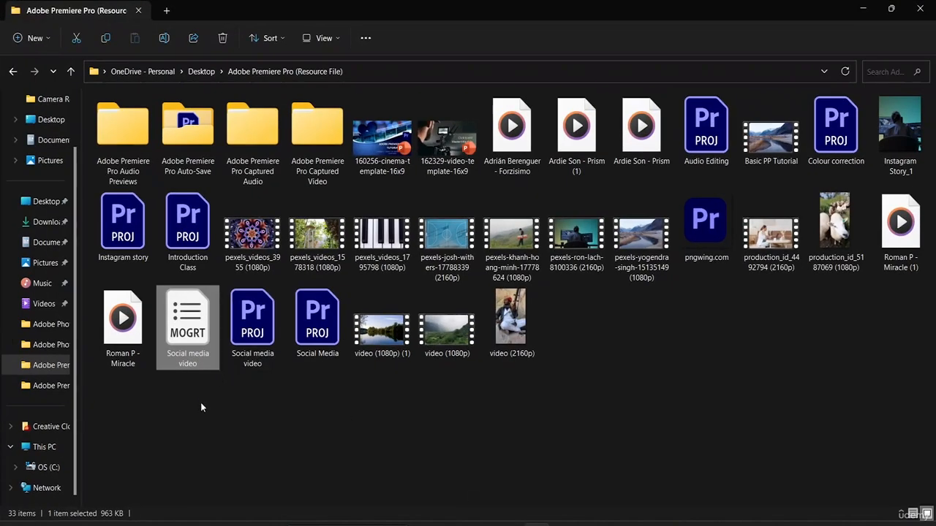
{"action": "left_click", "coordinate": [200, 403]}
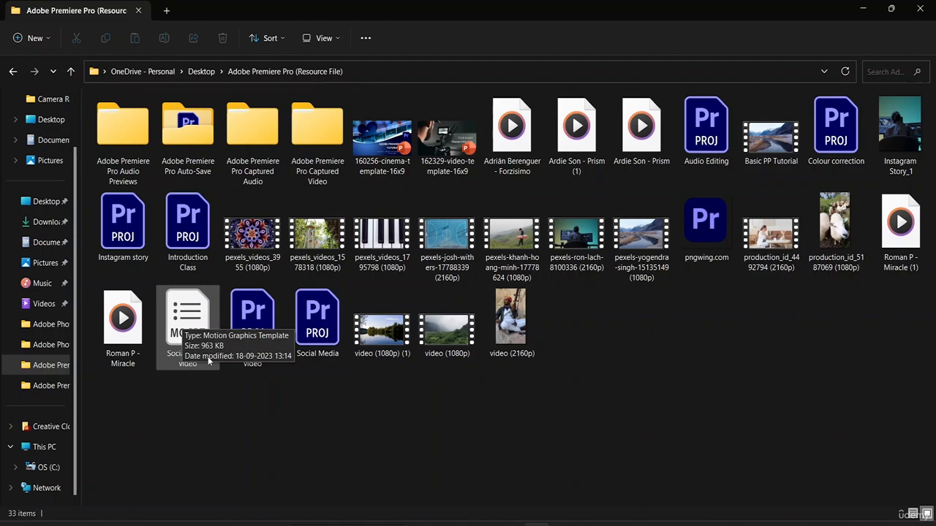
{"action": "right_click", "coordinate": [184, 372]}
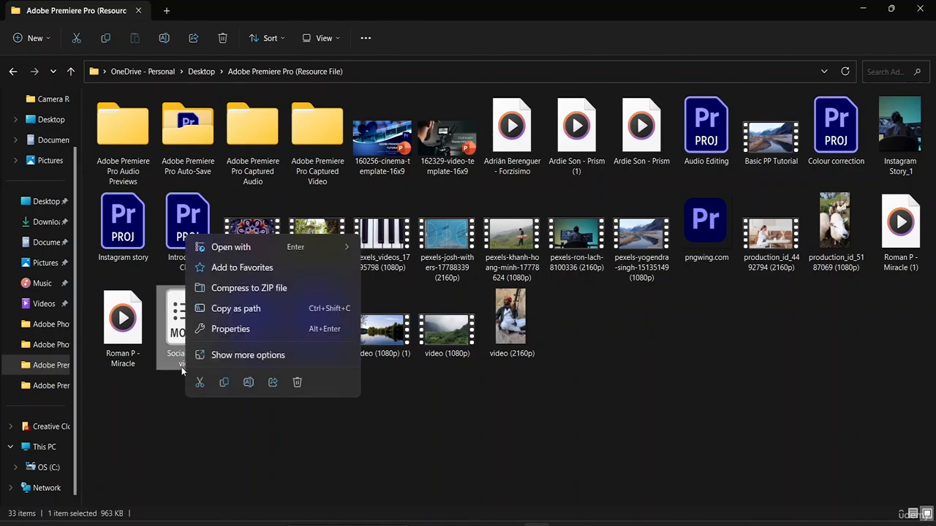
{"action": "left_click", "coordinate": [221, 330]}
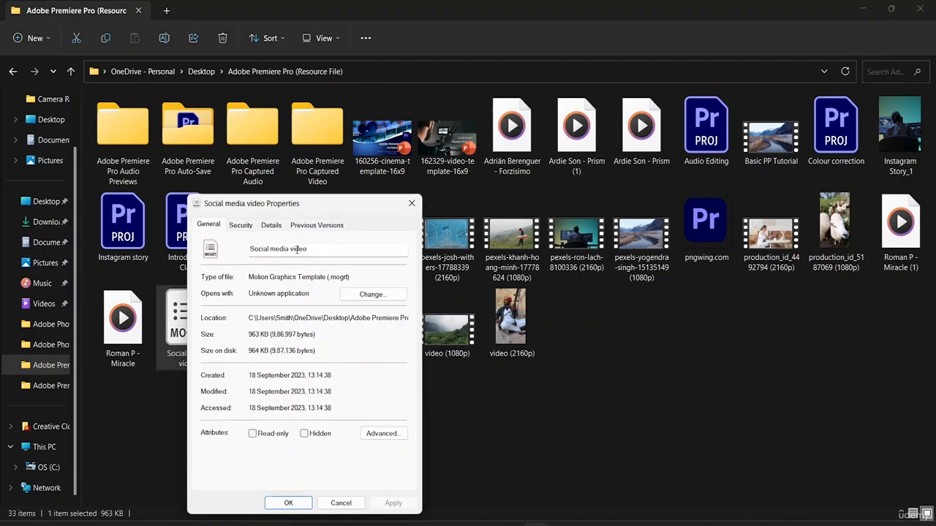
{"action": "left_click", "coordinate": [264, 227]}
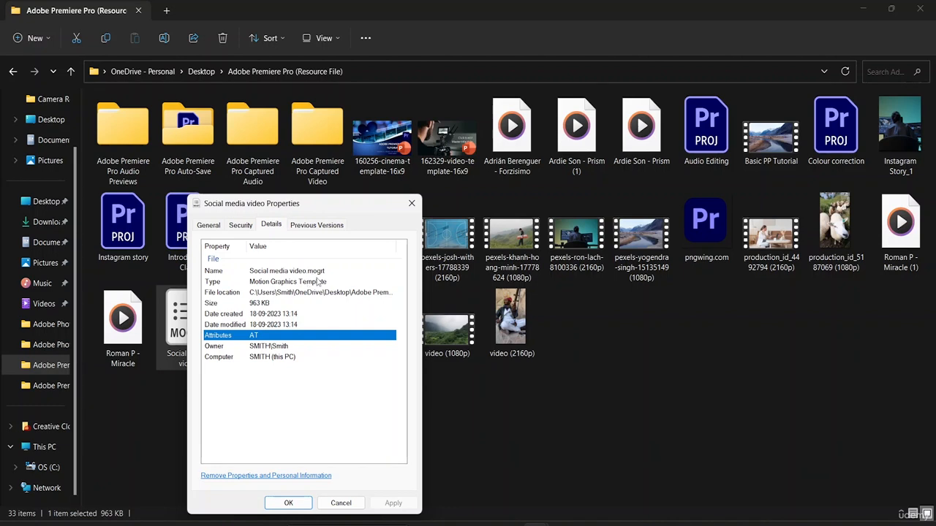
{"action": "left_click", "coordinate": [498, 401]}
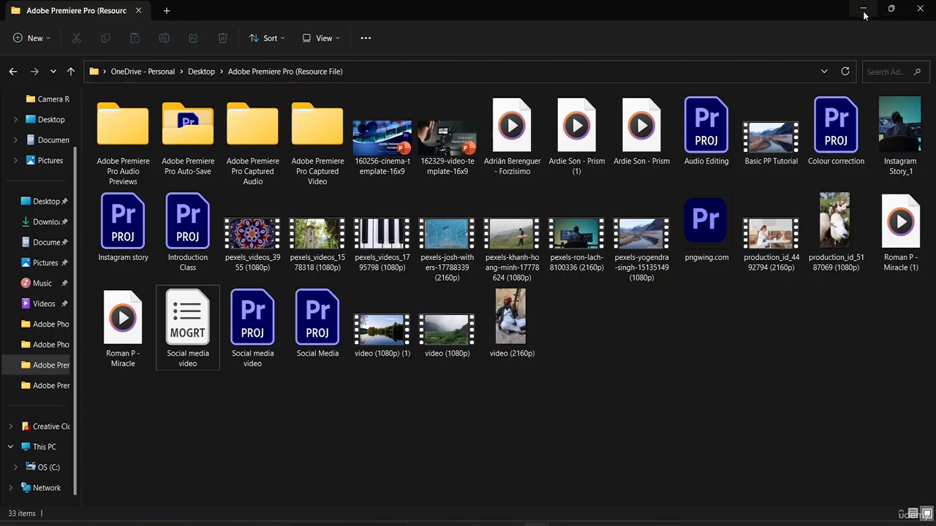
{"action": "left_click", "coordinate": [643, 525]}
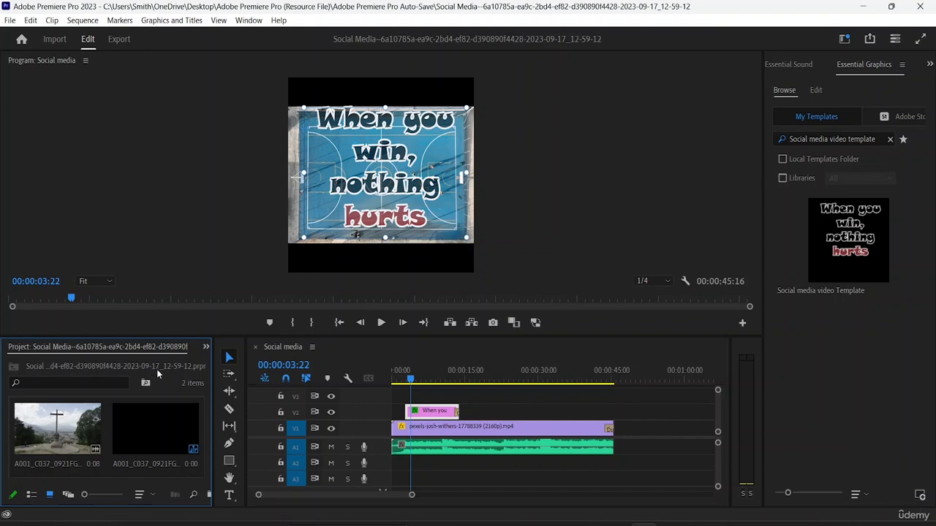
Clear the template search in Essential Graphics and select the Editing workspace.
{"action": "left_click", "coordinate": [892, 139]}
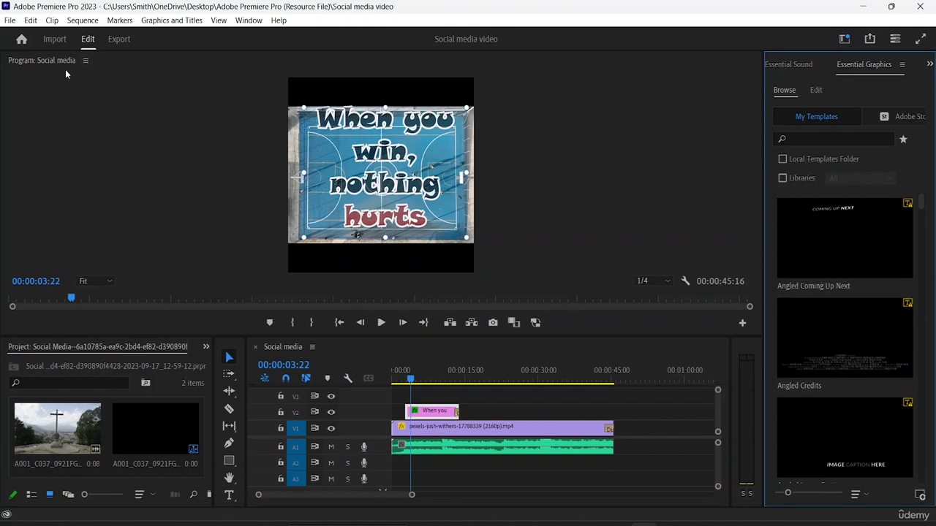
{"action": "left_click", "coordinate": [249, 22]}
{"action": "mouse_move", "coordinate": [293, 35]}
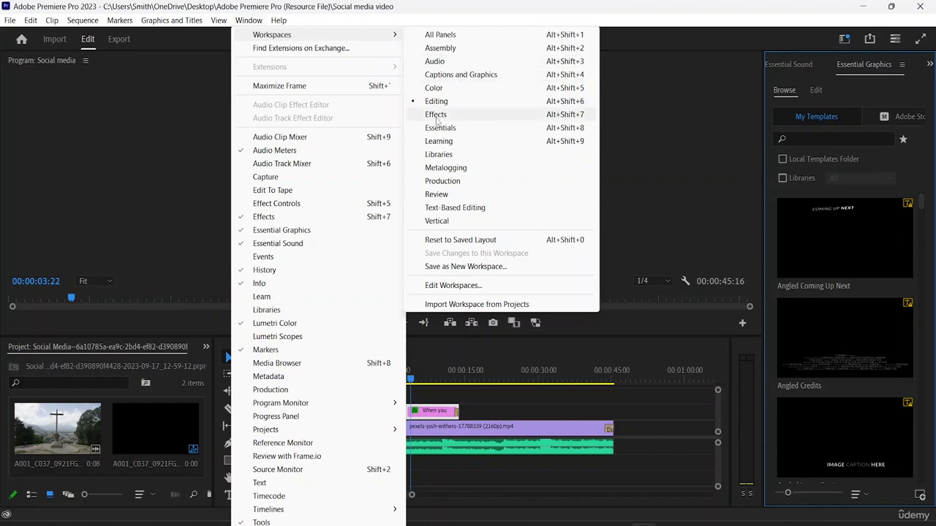
{"action": "left_click", "coordinate": [455, 104]}
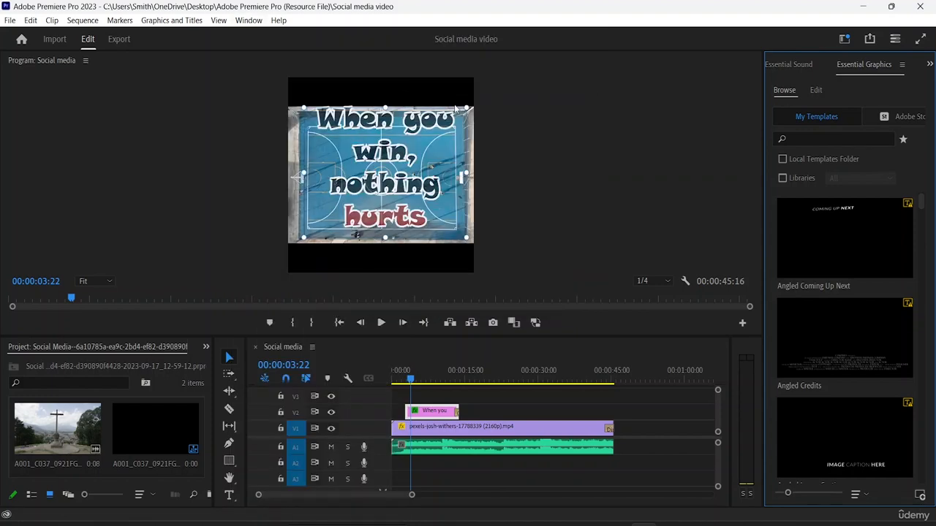
Try out the Effects workspace and return to the Editing workspace.
{"action": "left_click", "coordinate": [249, 22]}
{"action": "mouse_move", "coordinate": [373, 36]}
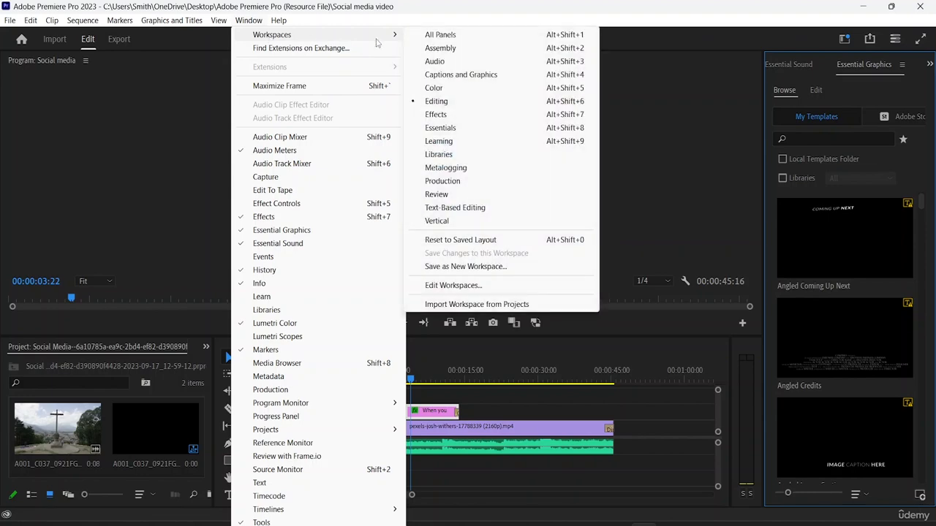
{"action": "left_click", "coordinate": [468, 117]}
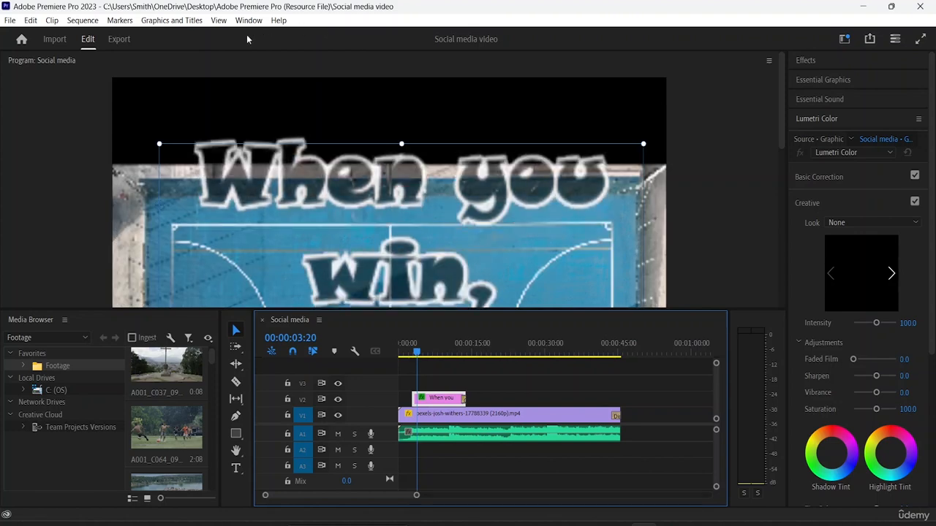
{"action": "left_click", "coordinate": [246, 21]}
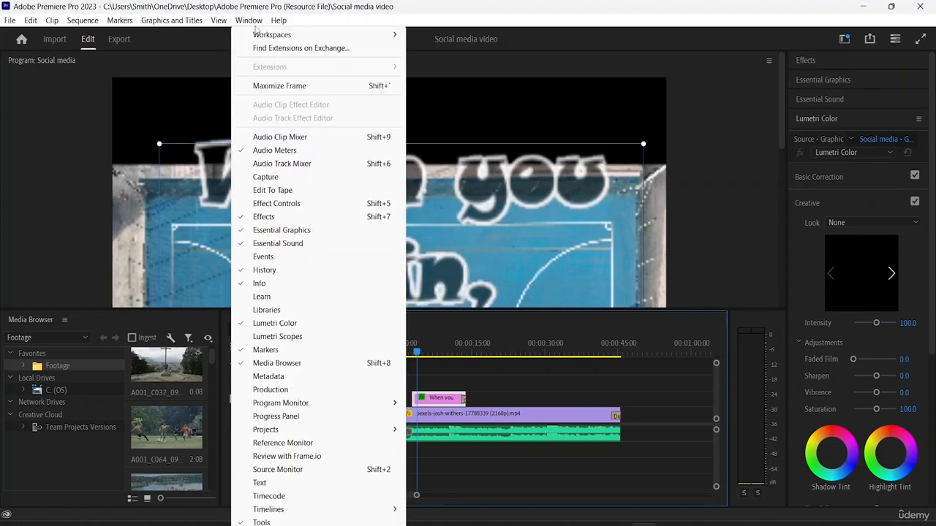
{"action": "mouse_move", "coordinate": [265, 38]}
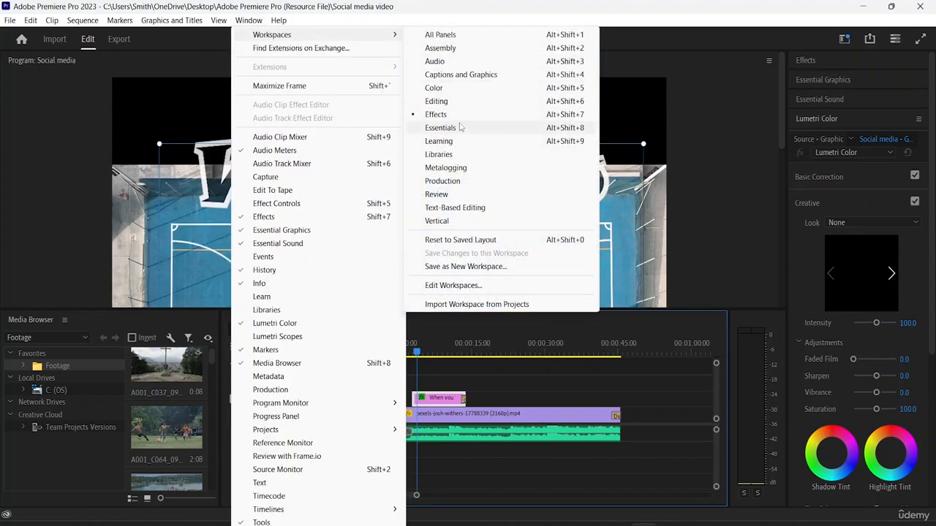
{"action": "left_click", "coordinate": [447, 100]}
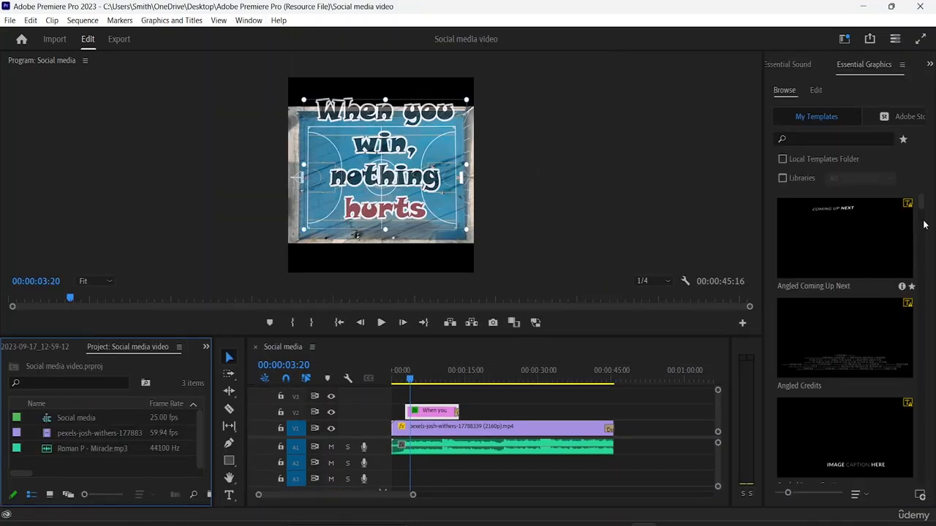
Switch to the All Panels workspace.
{"action": "left_click", "coordinate": [249, 20]}
{"action": "mouse_move", "coordinate": [257, 35]}
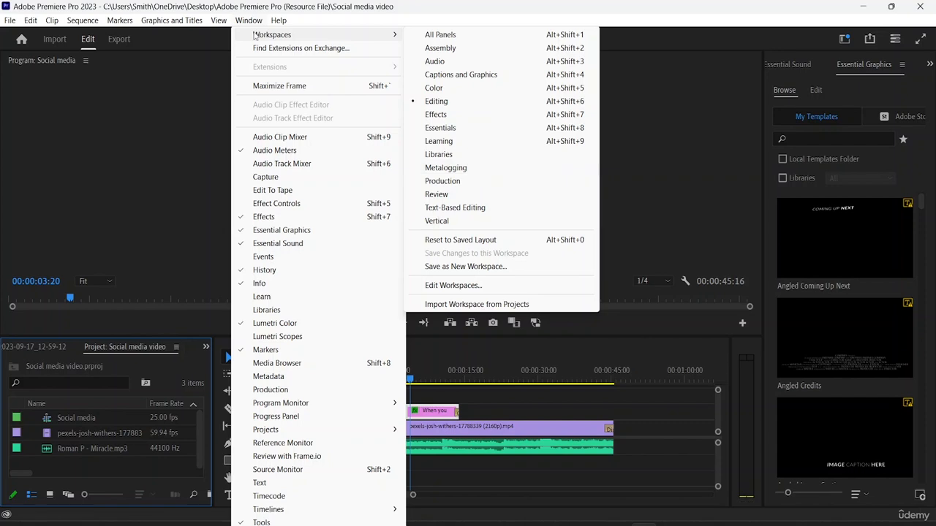
{"action": "left_click", "coordinate": [433, 36]}
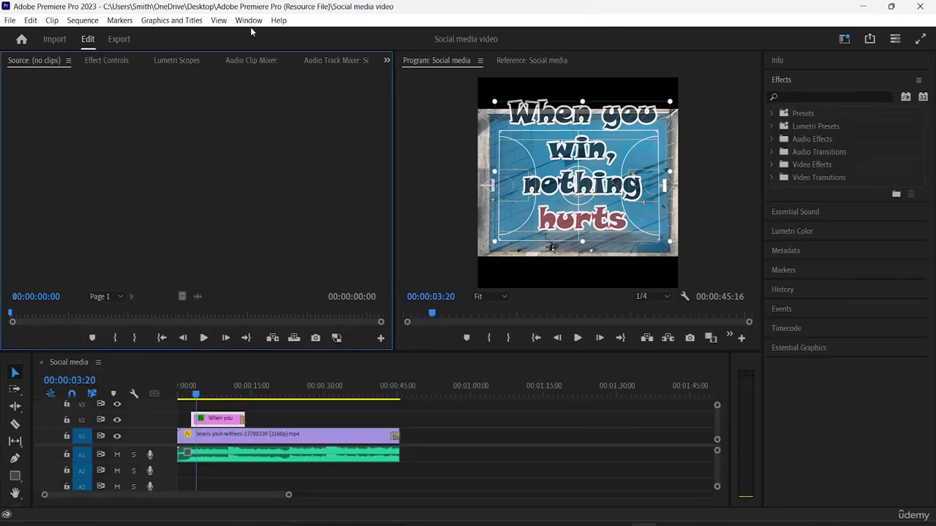
Expand Essential Graphics and dock it in the Source monitor's group, between Lumetri Scopes and Audio Clip Mixer.
{"action": "left_click", "coordinate": [387, 61]}
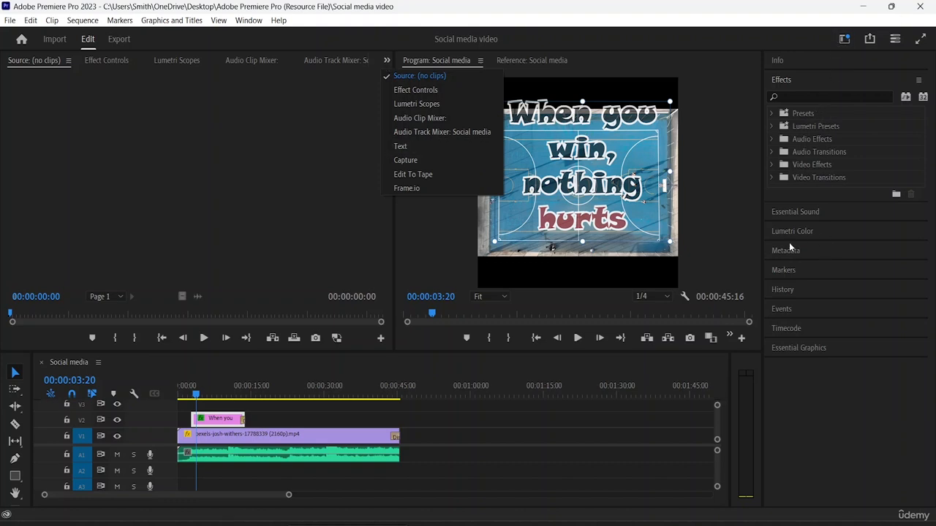
{"action": "left_click", "coordinate": [862, 404]}
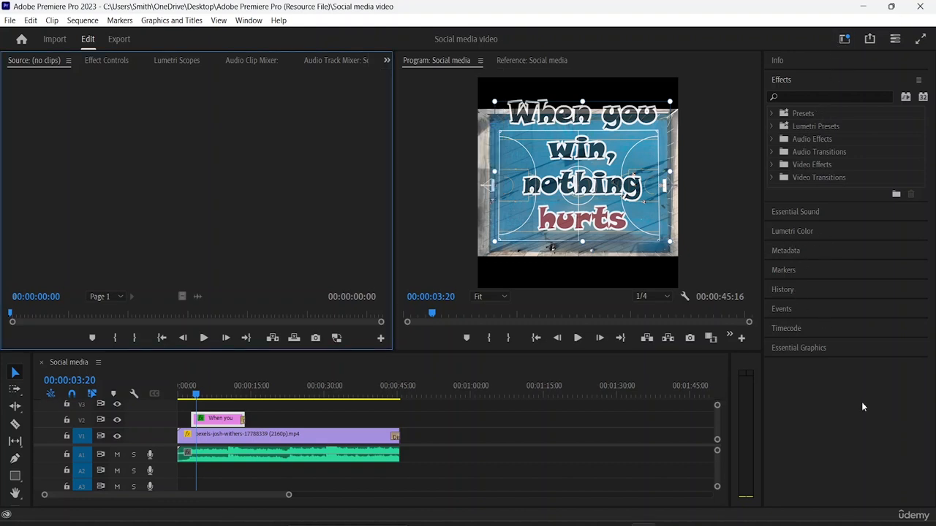
{"action": "left_click", "coordinate": [800, 349]}
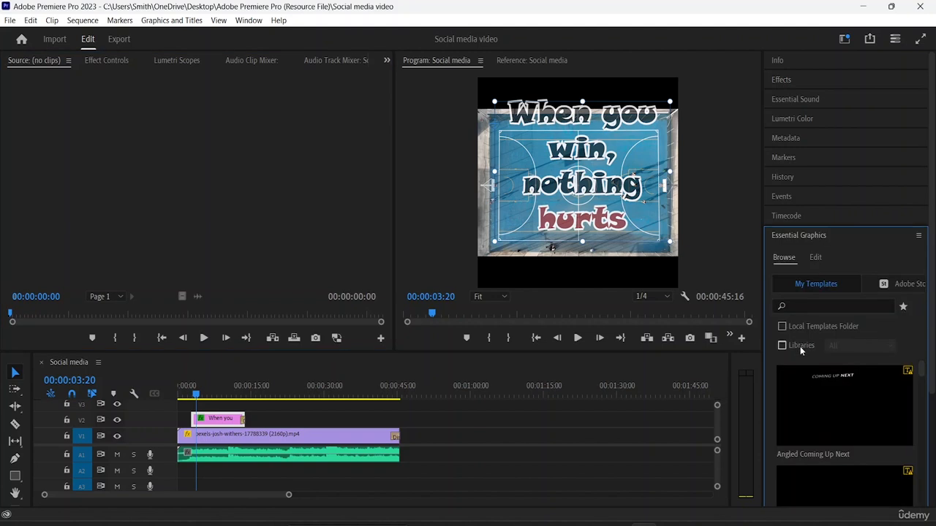
{"action": "left_click_drag", "start_coordinate": [807, 237], "coordinate": [221, 65]}
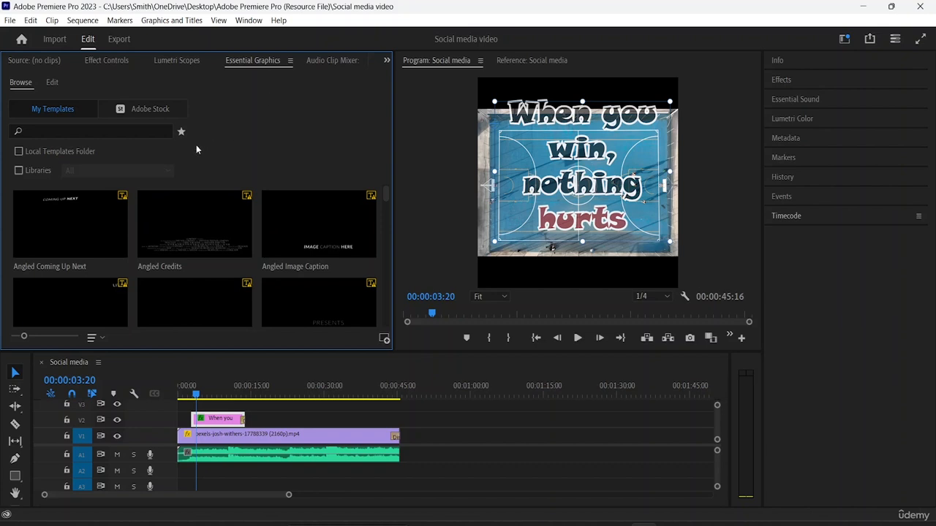
Browse the My Templates collection from the Angled graphics through the Bold title templates.
{"action": "scroll", "coordinate": [242, 213], "scroll_direction": "down", "scroll_amount": 4}
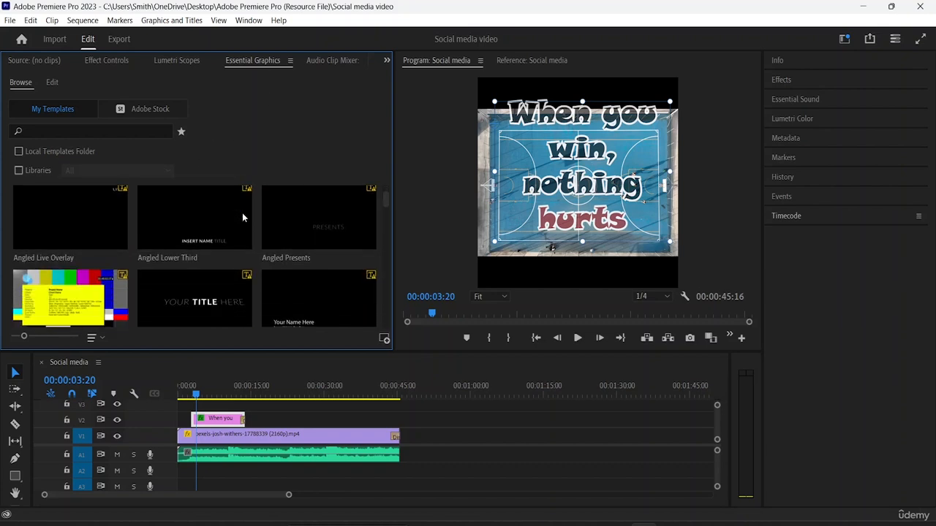
{"action": "scroll", "coordinate": [242, 213], "scroll_direction": "down", "scroll_amount": 2}
{"action": "mouse_move", "coordinate": [140, 258]}
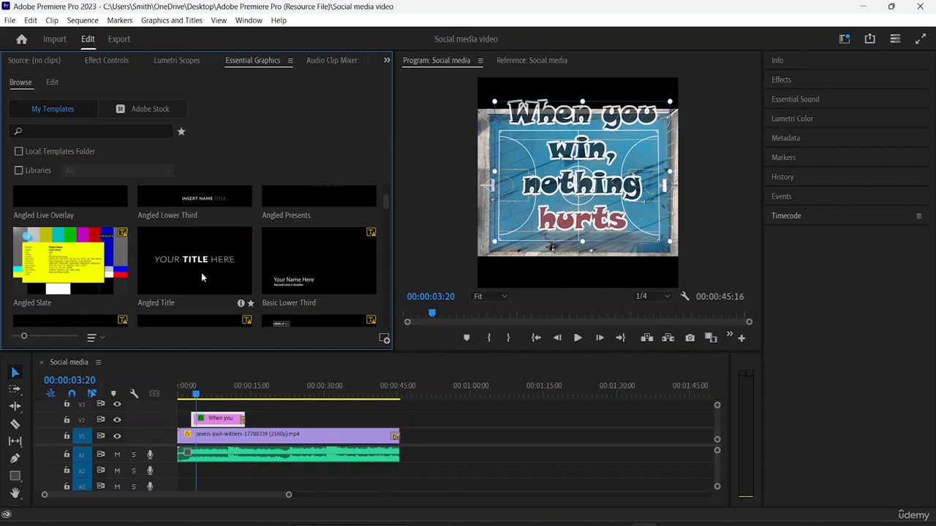
{"action": "scroll", "coordinate": [188, 253], "scroll_direction": "down", "scroll_amount": 3}
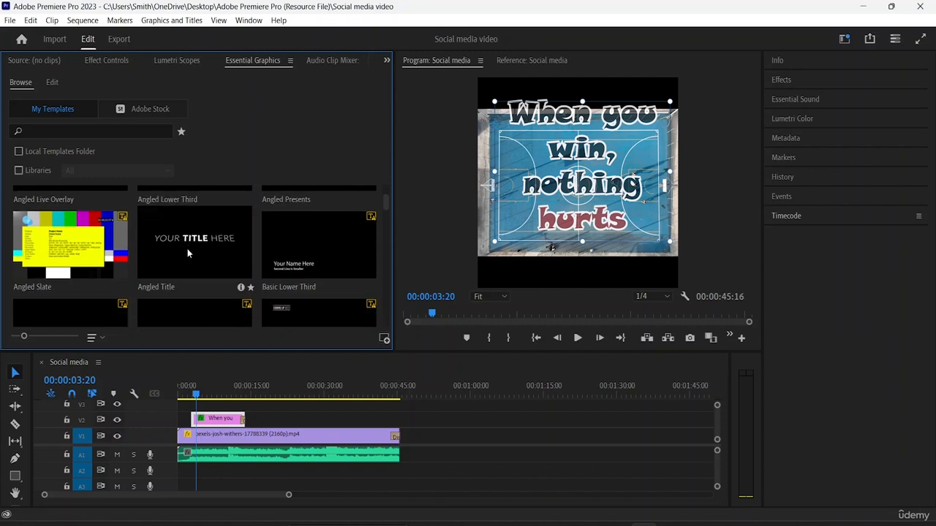
{"action": "scroll", "coordinate": [186, 249], "scroll_direction": "down", "scroll_amount": 1}
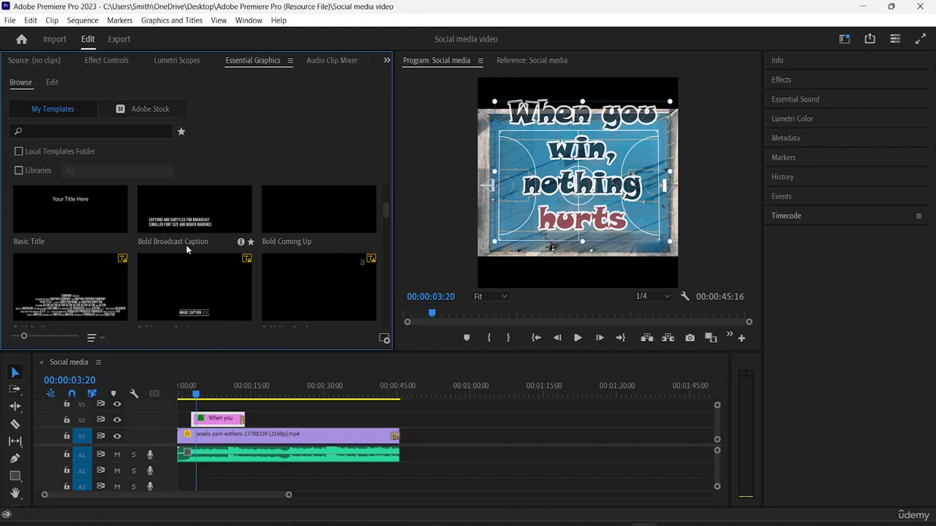
{"action": "scroll", "coordinate": [187, 249], "scroll_direction": "down", "scroll_amount": 3}
{"action": "scroll", "coordinate": [187, 250], "scroll_direction": "down", "scroll_amount": 3}
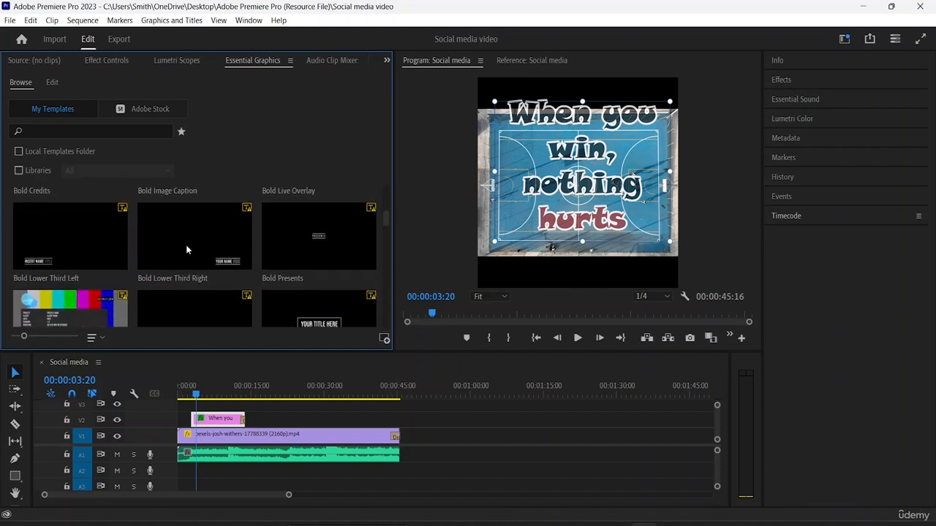
{"action": "scroll", "coordinate": [185, 250], "scroll_direction": "down", "scroll_amount": 1}
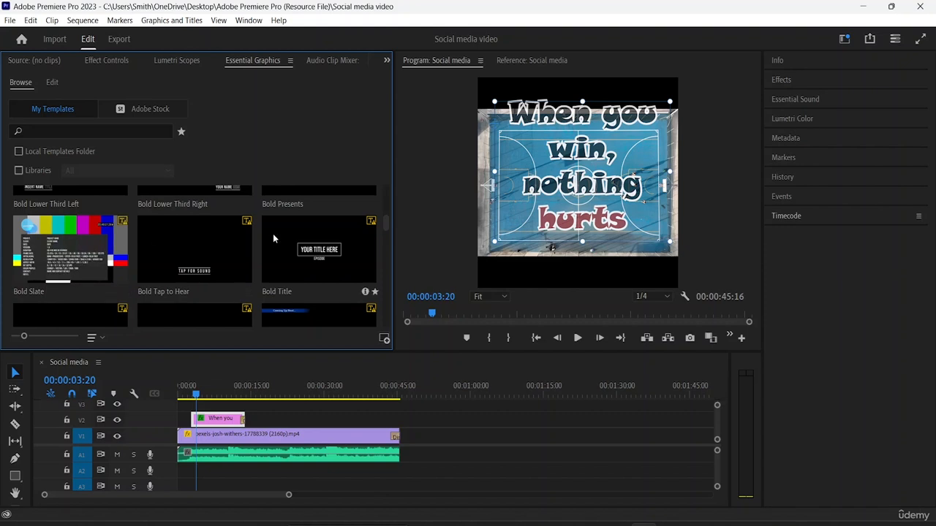
Add the Bold Web Caption template to track V2 after the existing title and bring the playhead to 00:00:23:16.
{"action": "scroll", "coordinate": [272, 249], "scroll_direction": "down", "scroll_amount": 3}
{"action": "scroll", "coordinate": [235, 275], "scroll_direction": "down", "scroll_amount": 1}
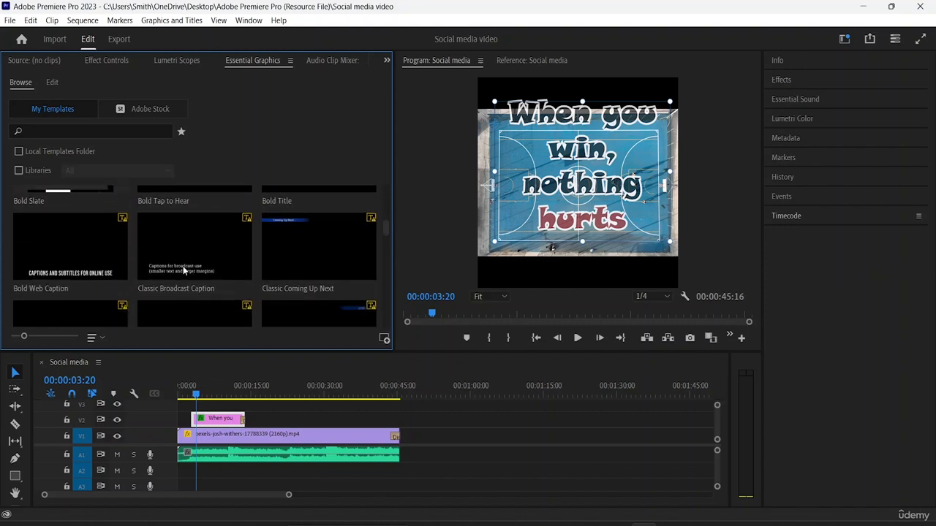
{"action": "left_click", "coordinate": [47, 274]}
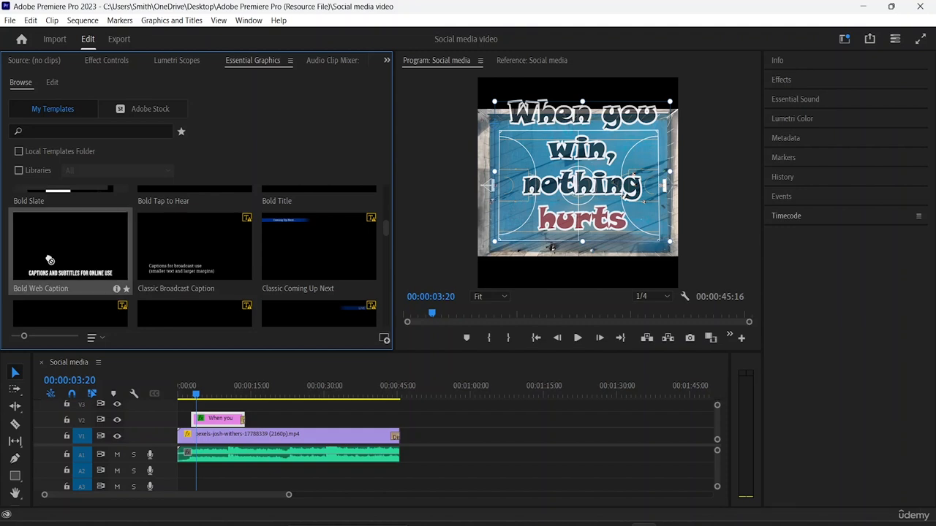
{"action": "left_click_drag", "start_coordinate": [48, 256], "coordinate": [296, 420]}
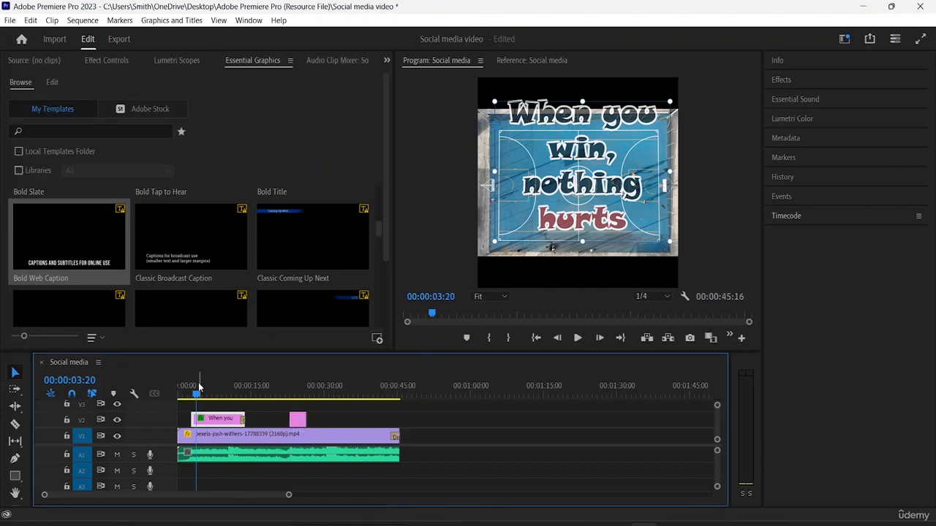
{"action": "left_click_drag", "start_coordinate": [196, 395], "coordinate": [292, 419]}
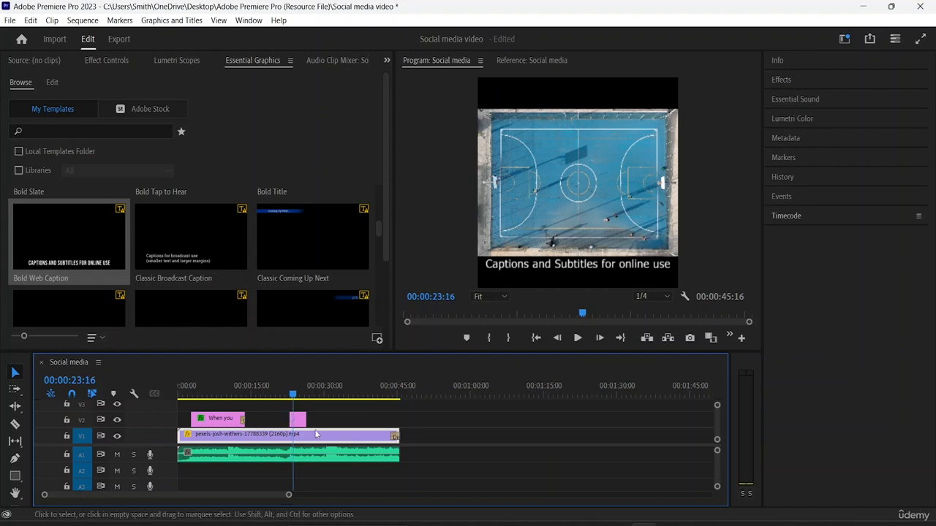
Select the caption text in the new graphic and nudge it to about position 49.4, -163.0.
{"action": "left_click", "coordinate": [300, 422]}
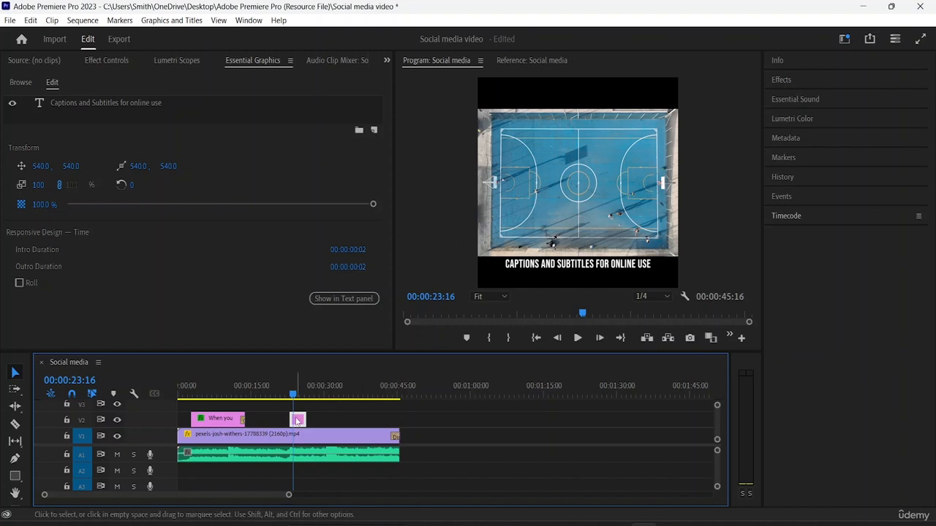
{"action": "left_click", "coordinate": [575, 270]}
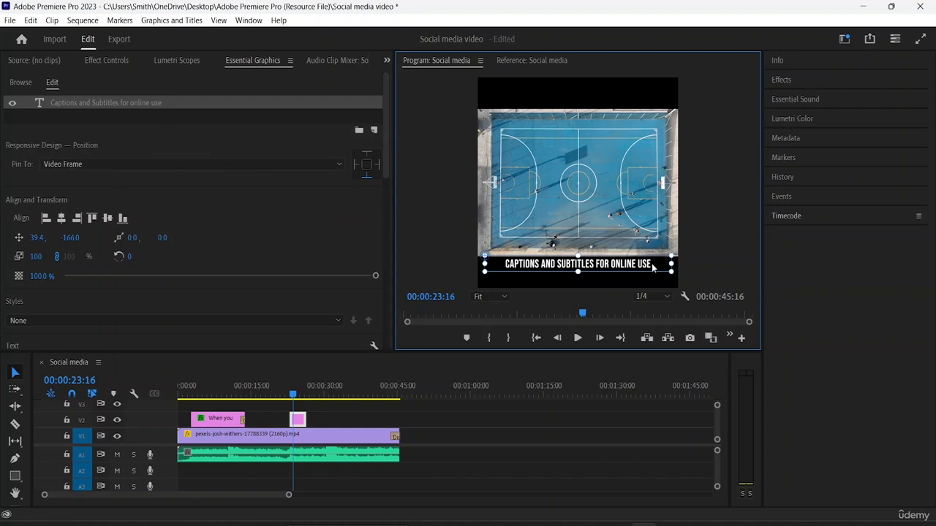
{"action": "left_click_drag", "start_coordinate": [652, 264], "coordinate": [641, 269]}
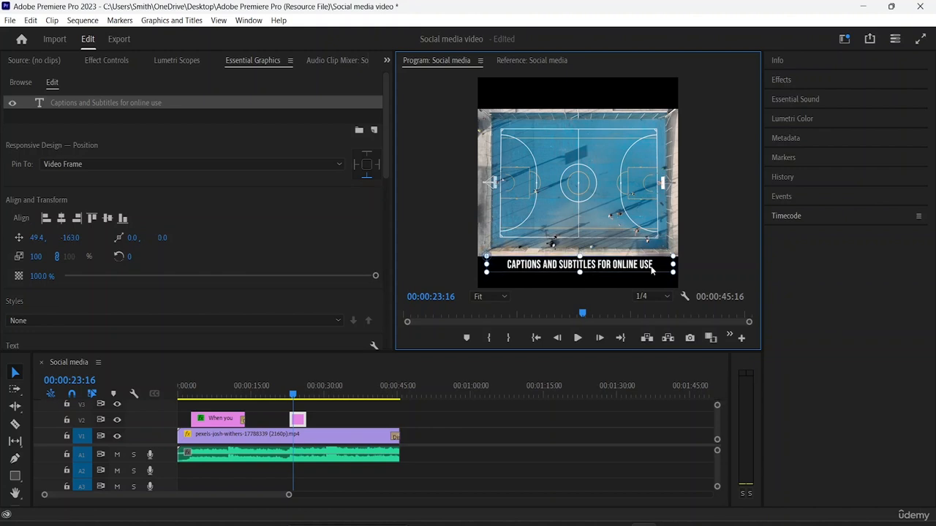
Replace the caption's text with "28th november, 2002".
{"action": "double_click", "coordinate": [650, 267]}
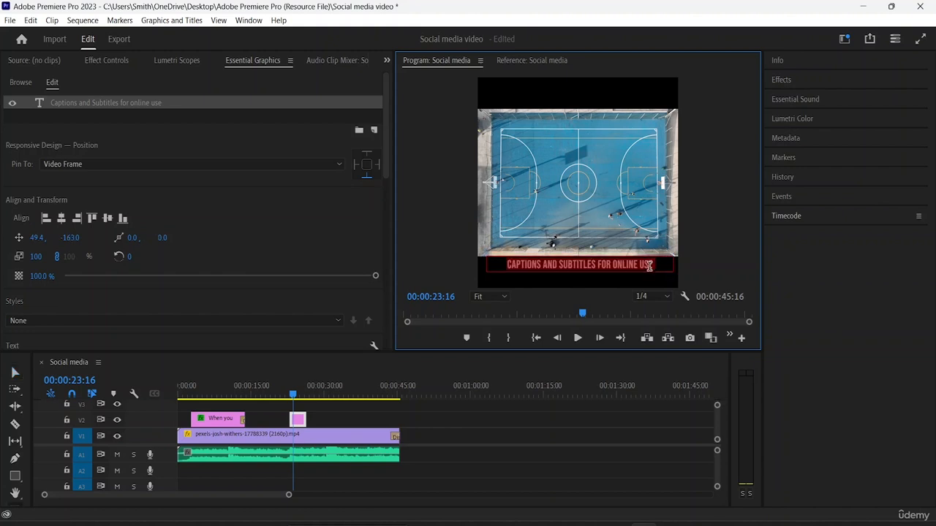
{"action": "key", "text": "BackSpace"}
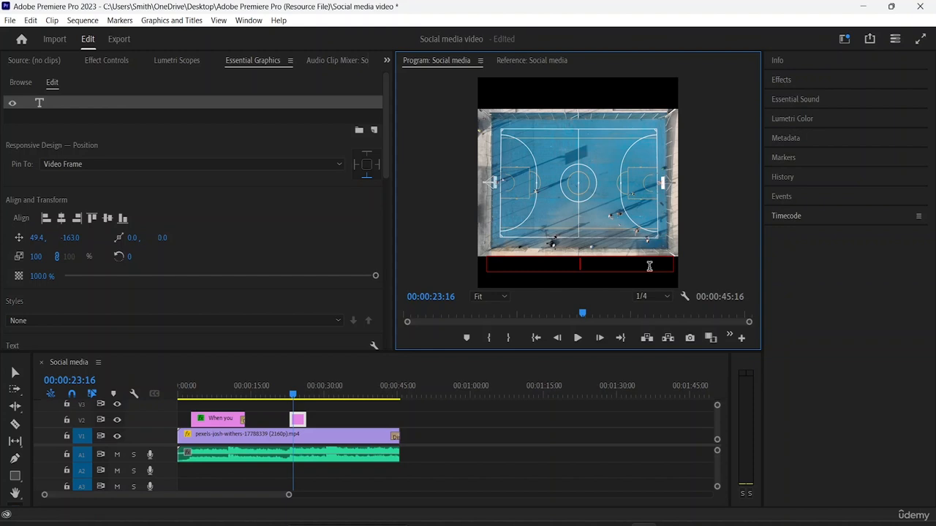
{"action": "type", "text": "mon"}
{"action": "key", "text": "BackSpace"}
{"action": "key", "text": "BackSpace"}
{"action": "key", "text": "BackSpace"}
{"action": "type", "text": "28th novembe"}
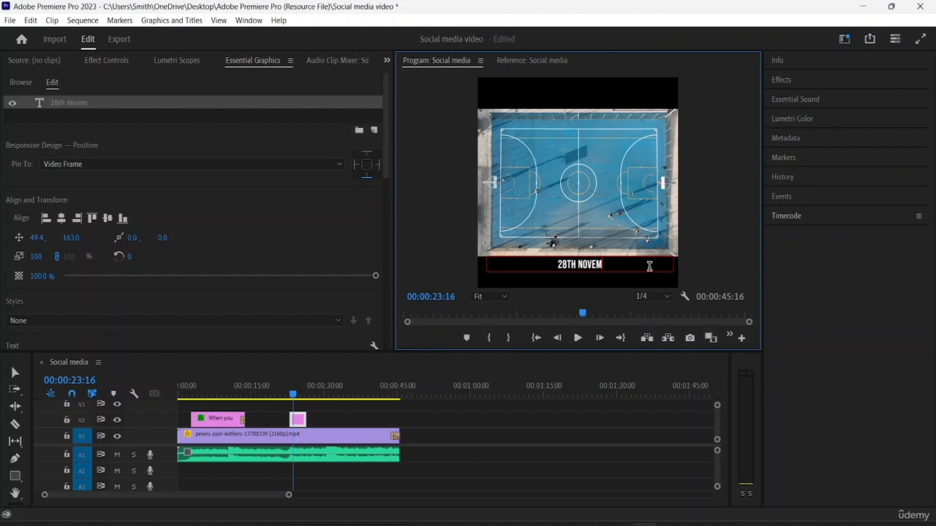
{"action": "type", "text": "r"}
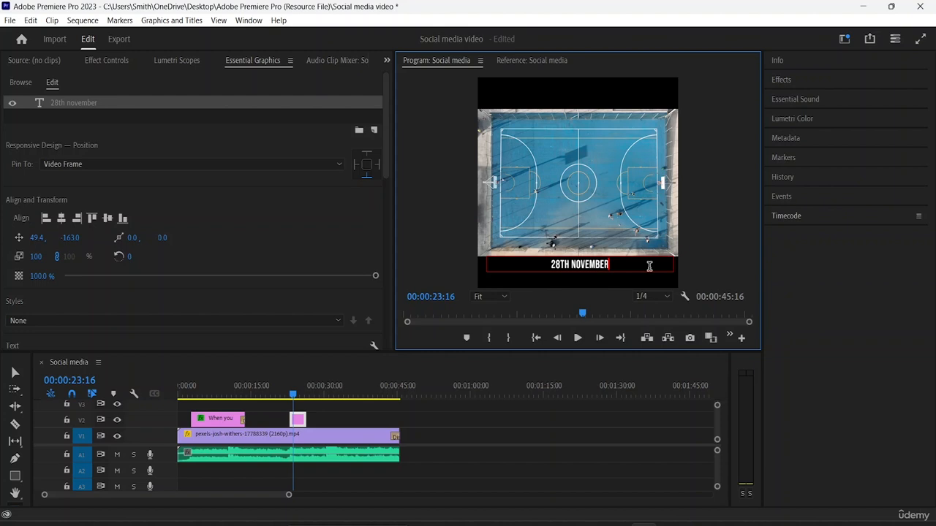
{"action": "type", "text": ","}
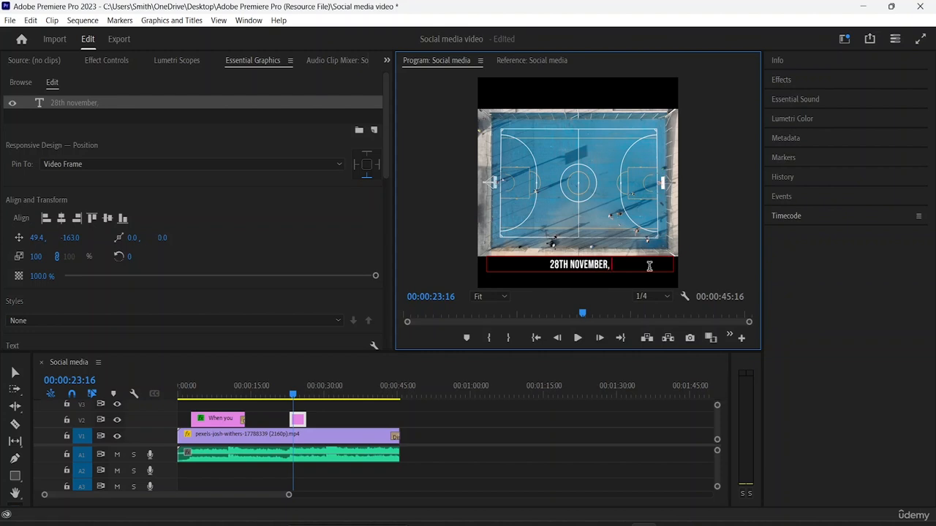
{"action": "type", "text": " 2002"}
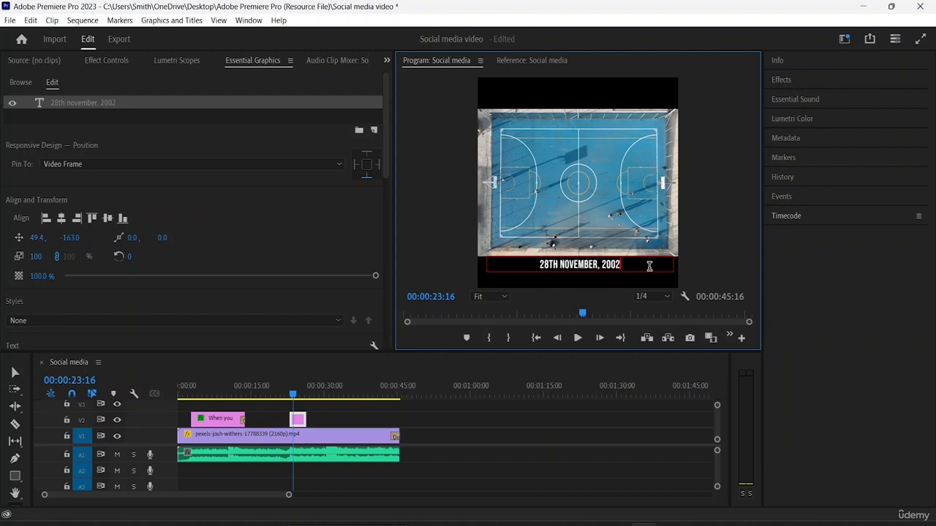
Start keyframing the caption clip's Motion Position with a first keyframe at 00:00:24:06.
{"action": "left_click", "coordinate": [111, 61]}
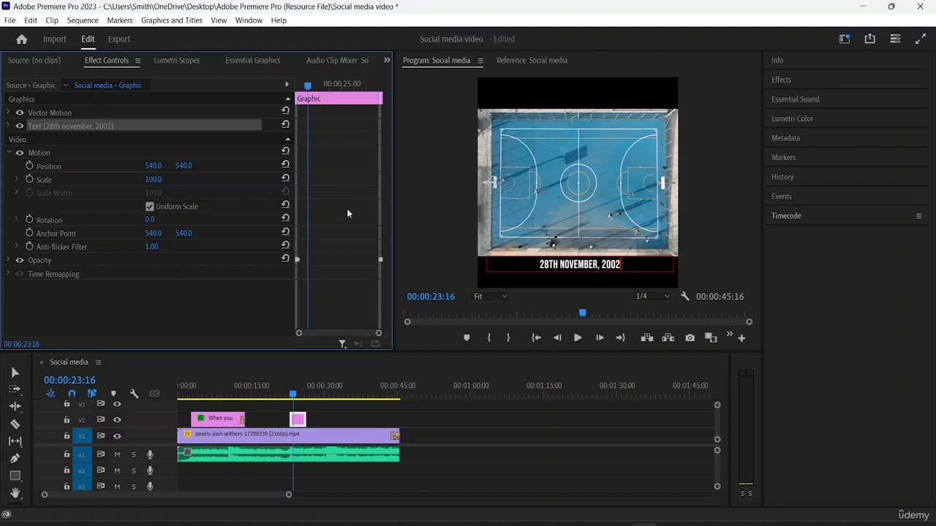
{"action": "left_click_drag", "start_coordinate": [308, 85], "coordinate": [325, 106]}
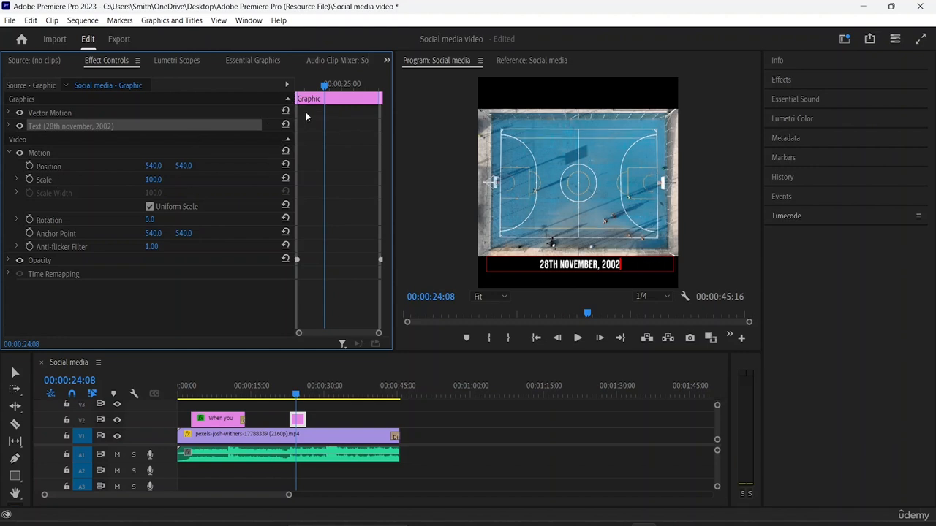
{"action": "left_click_drag", "start_coordinate": [325, 88], "coordinate": [312, 90]}
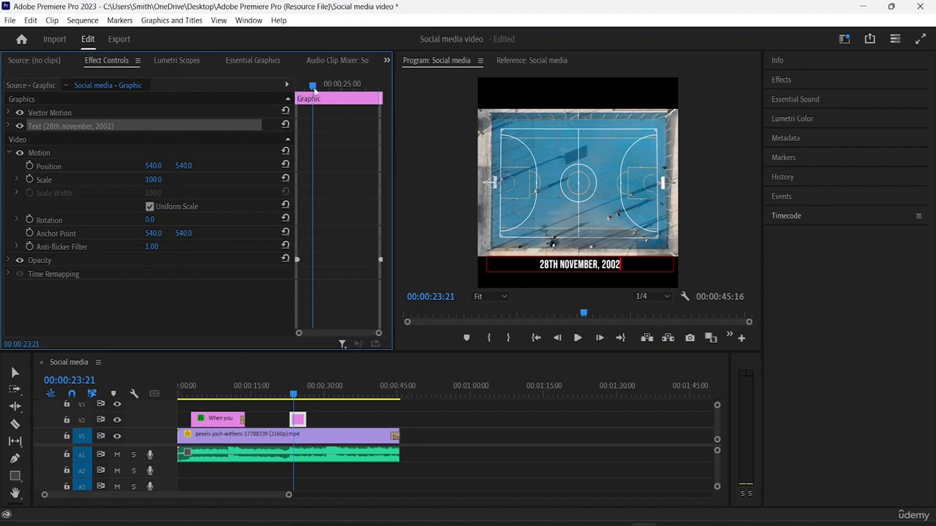
{"action": "left_click_drag", "start_coordinate": [315, 87], "coordinate": [322, 102]}
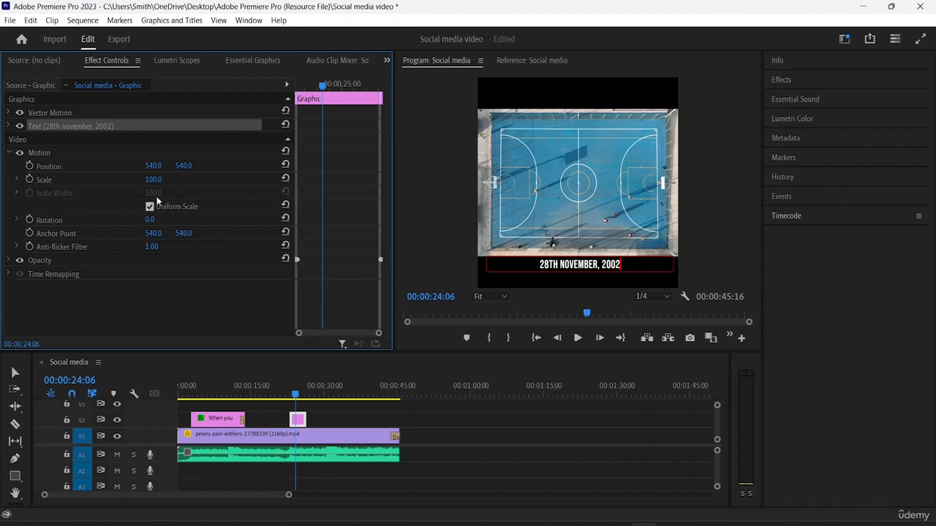
{"action": "left_click", "coordinate": [30, 167]}
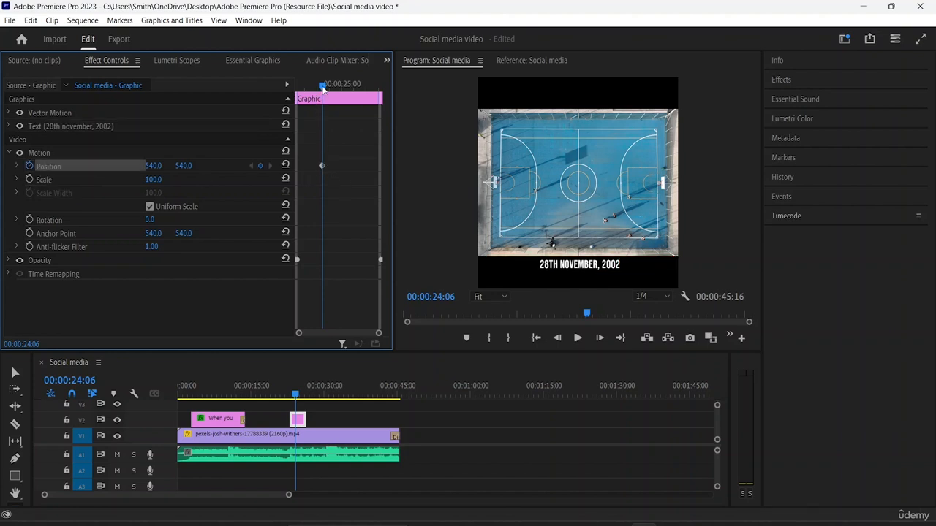
Add a second Position keyframe at 00:00:25:09 that moves the caption below the frame, at 569.0, 736.0.
{"action": "left_click_drag", "start_coordinate": [322, 88], "coordinate": [295, 93]}
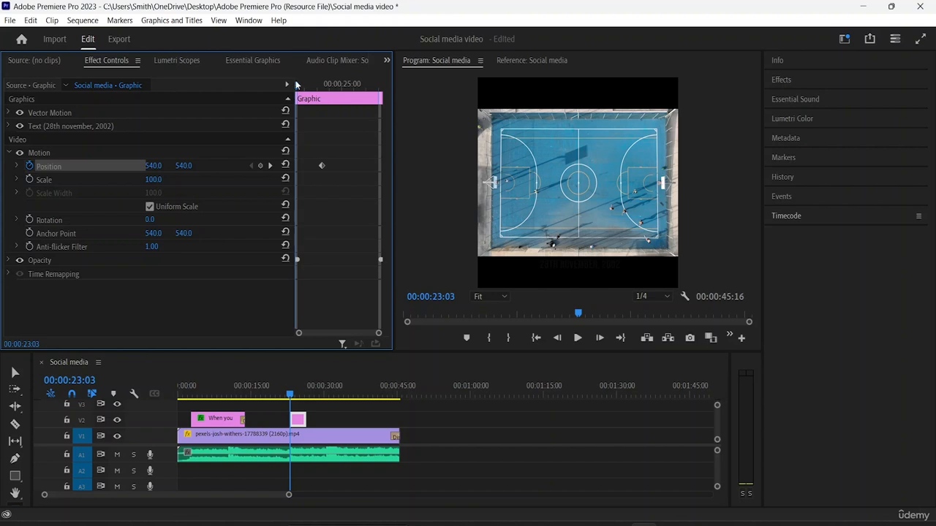
{"action": "left_click_drag", "start_coordinate": [297, 88], "coordinate": [351, 103]}
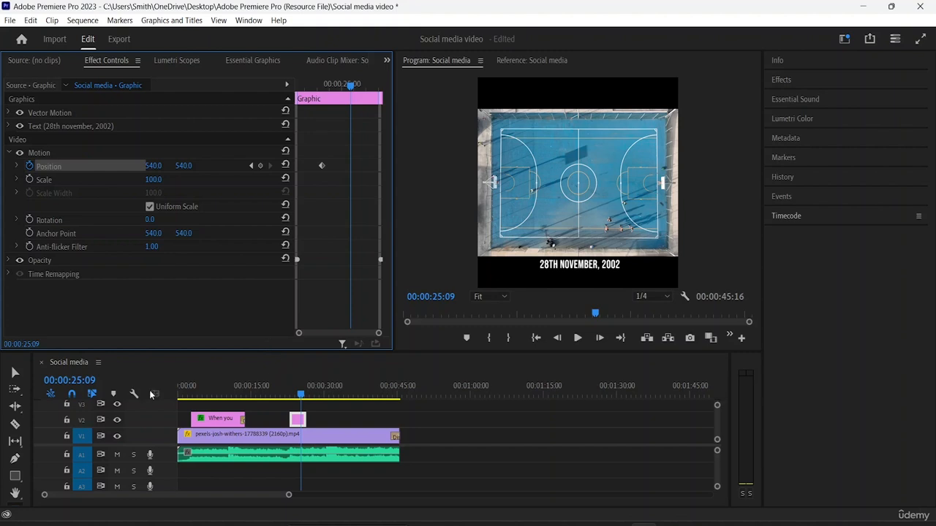
{"action": "left_click", "coordinate": [15, 373]}
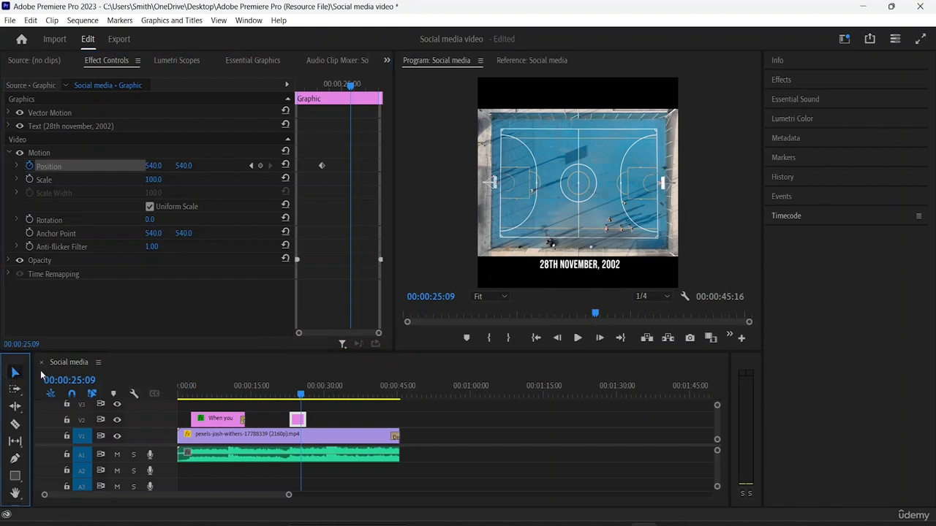
{"action": "left_click", "coordinate": [598, 267]}
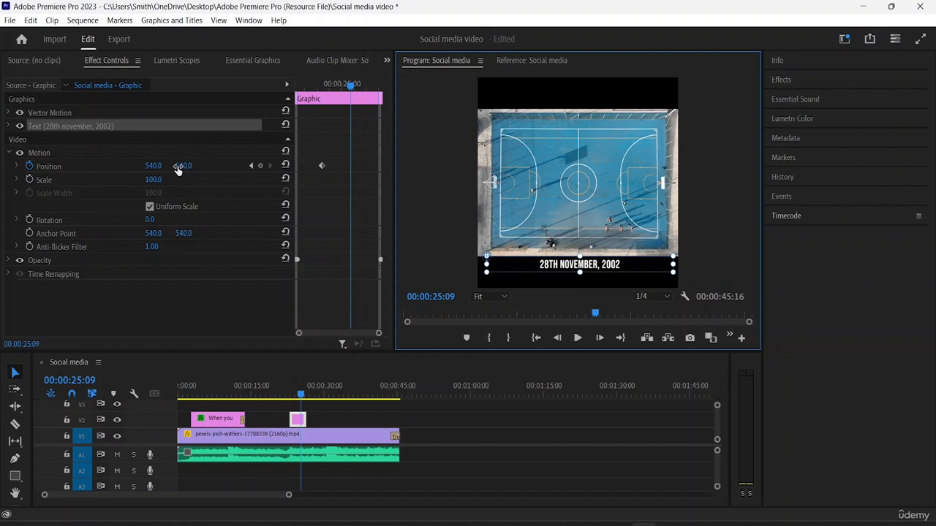
{"action": "left_click_drag", "start_coordinate": [153, 166], "coordinate": [324, 166]}
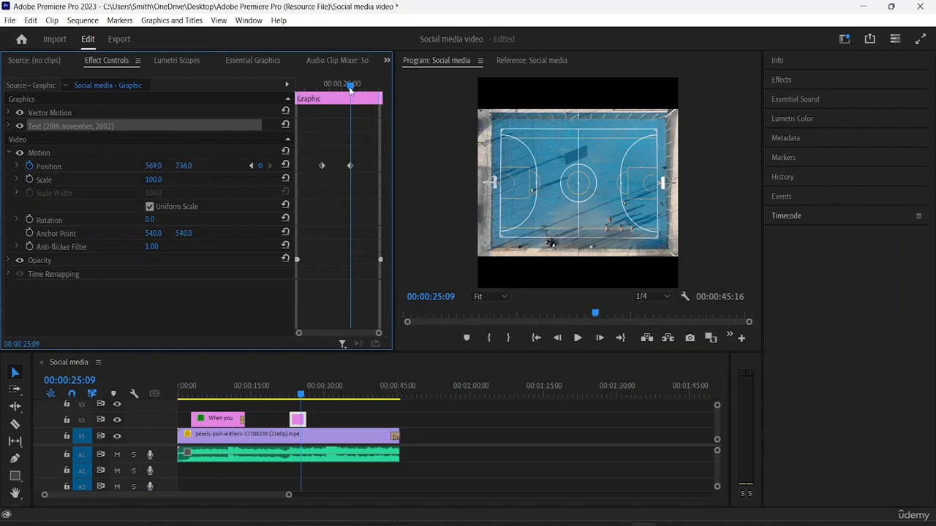
Play the caption clip from its start to preview the position animation.
{"action": "left_click_drag", "start_coordinate": [356, 91], "coordinate": [321, 90]}
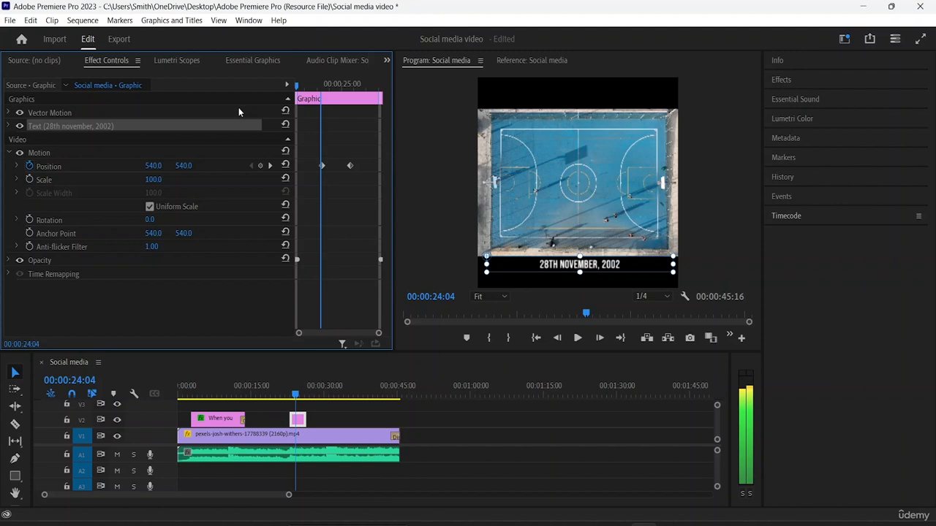
{"action": "key", "text": "Up"}
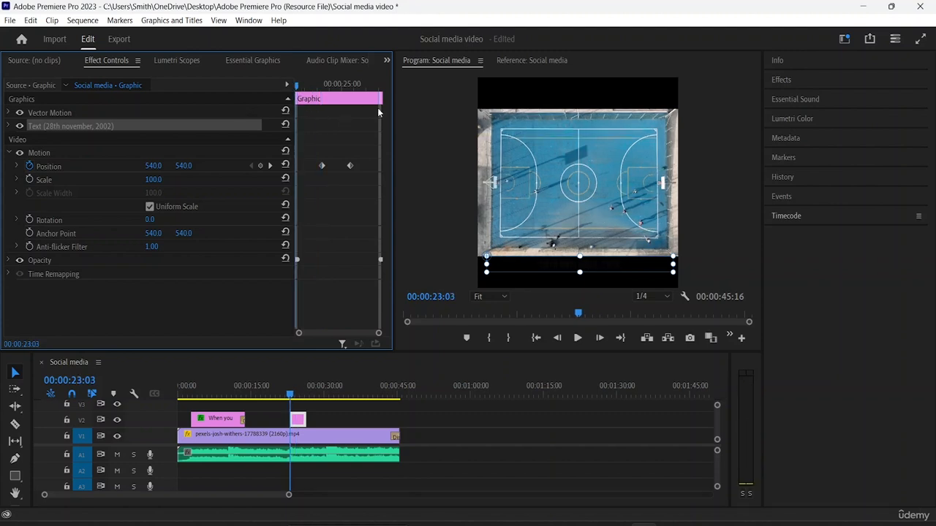
{"action": "key", "text": "space"}
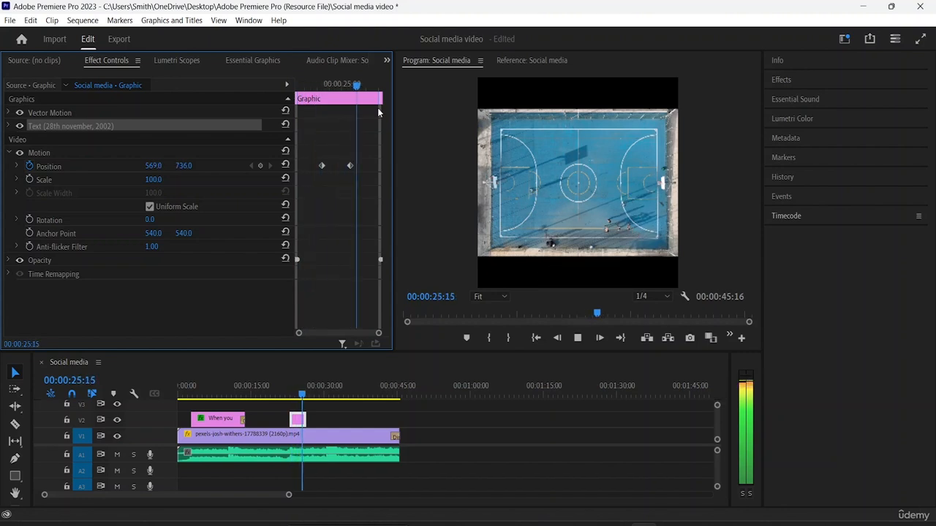
{"action": "key", "text": "space"}
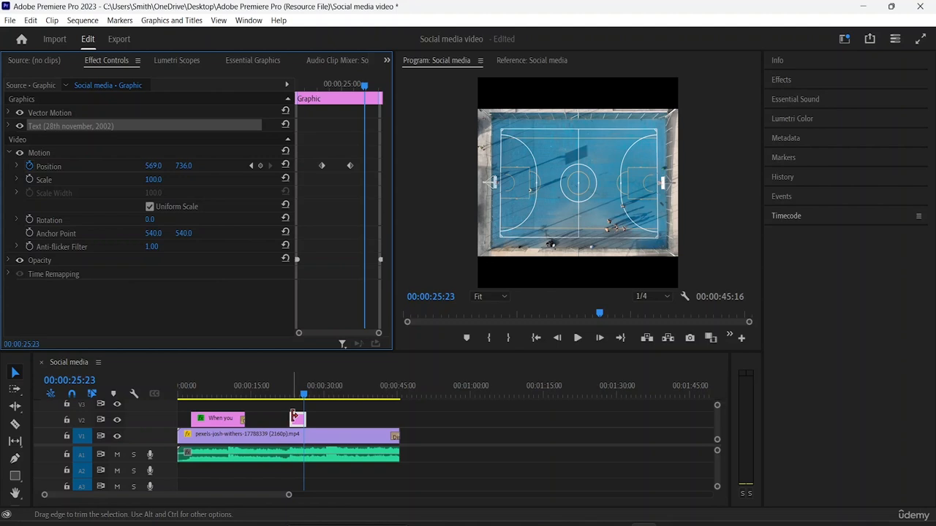
Extend the caption clip on V2 at both ends to span about 18 to 33 seconds and preview it from 00:00:16:09.
{"action": "left_click_drag", "start_coordinate": [294, 418], "coordinate": [337, 421]}
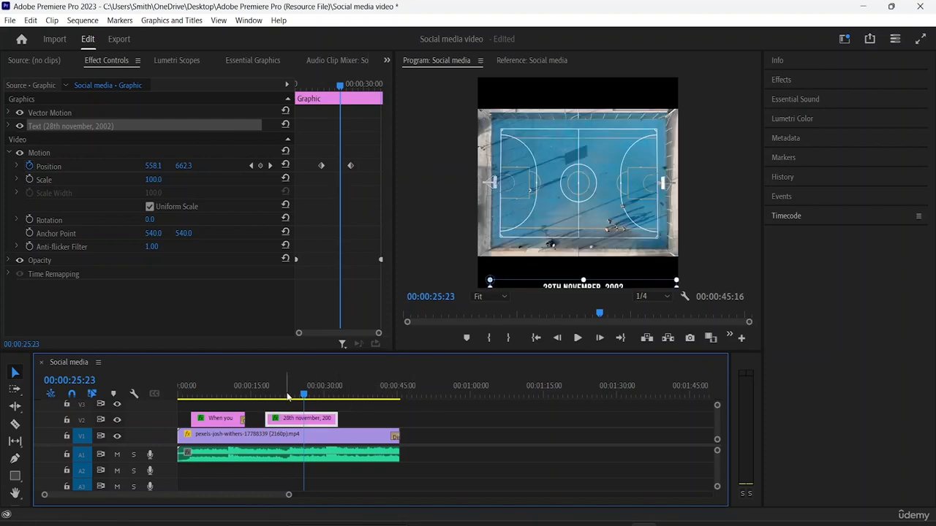
{"action": "left_click", "coordinate": [257, 397]}
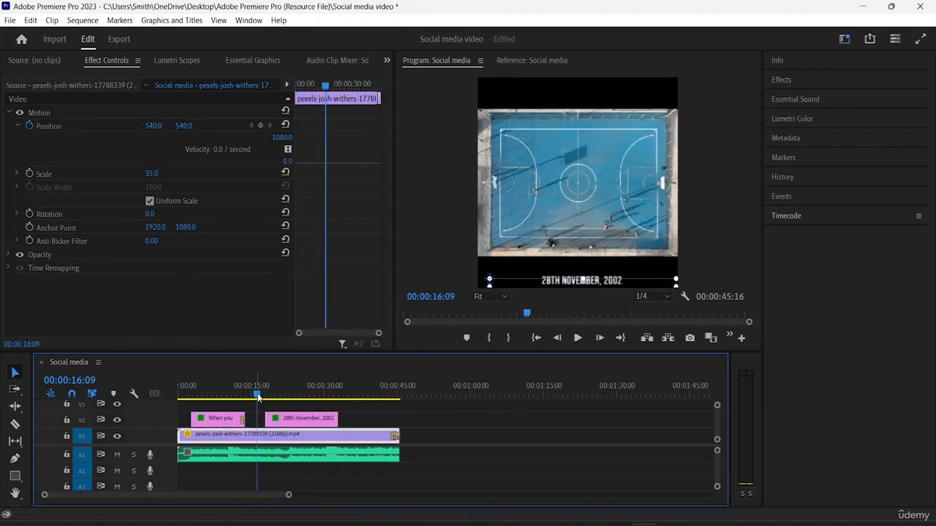
{"action": "key", "text": "space"}
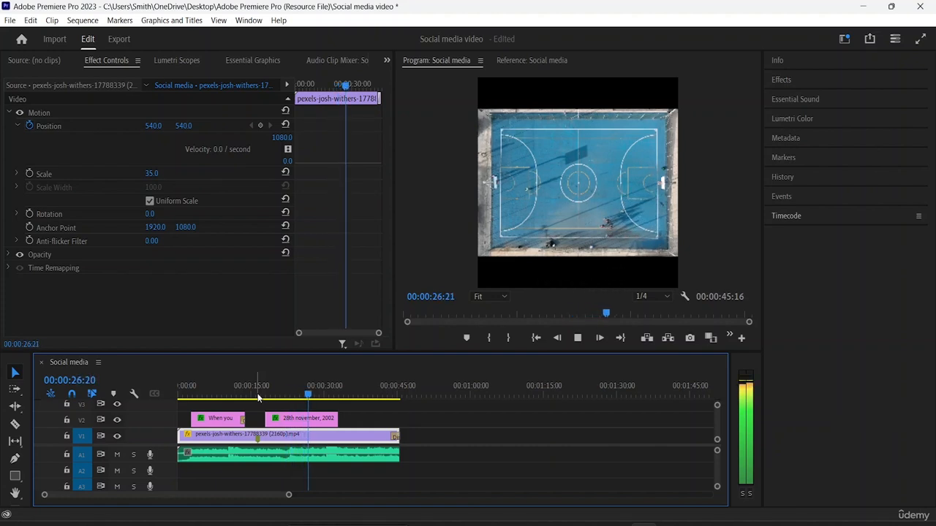
{"action": "key", "text": "space"}
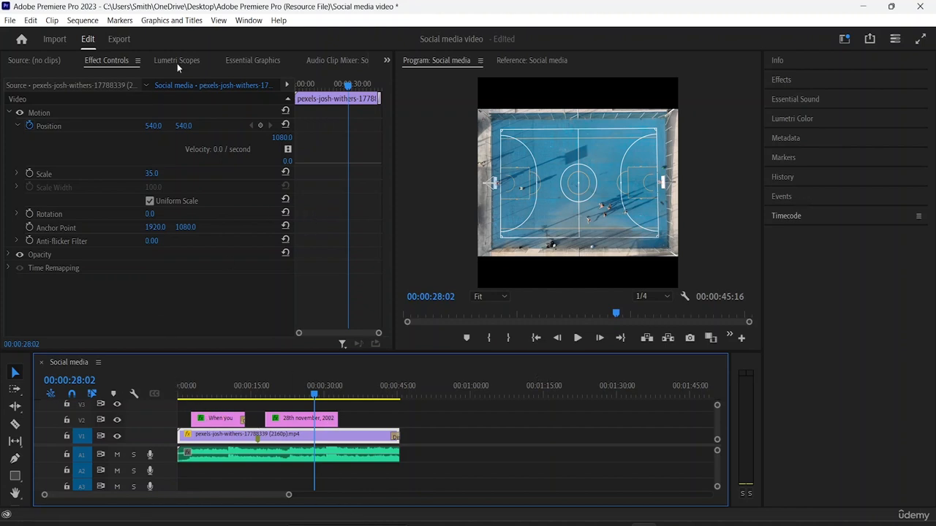
Browse the ready-made graphics templates and place the Classic Slate template at the start of track V2.
{"action": "left_click", "coordinate": [252, 61]}
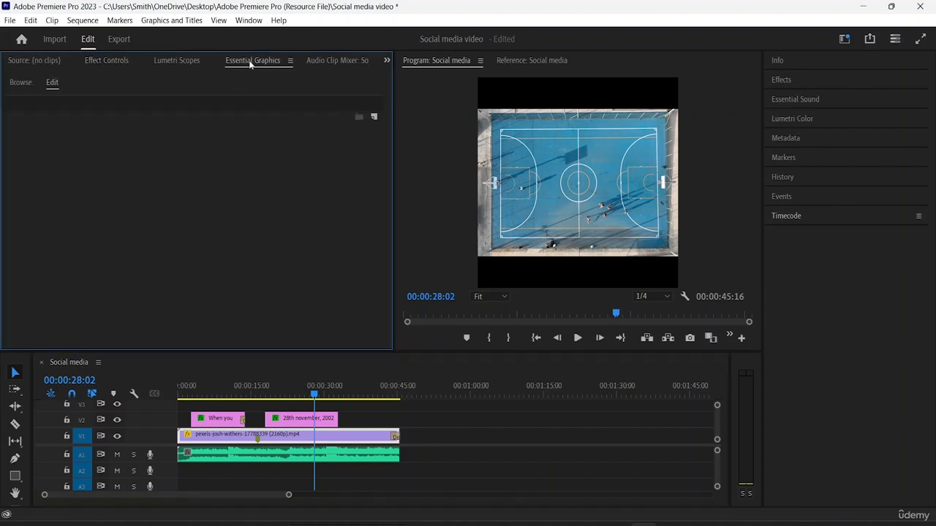
{"action": "left_click", "coordinate": [24, 85]}
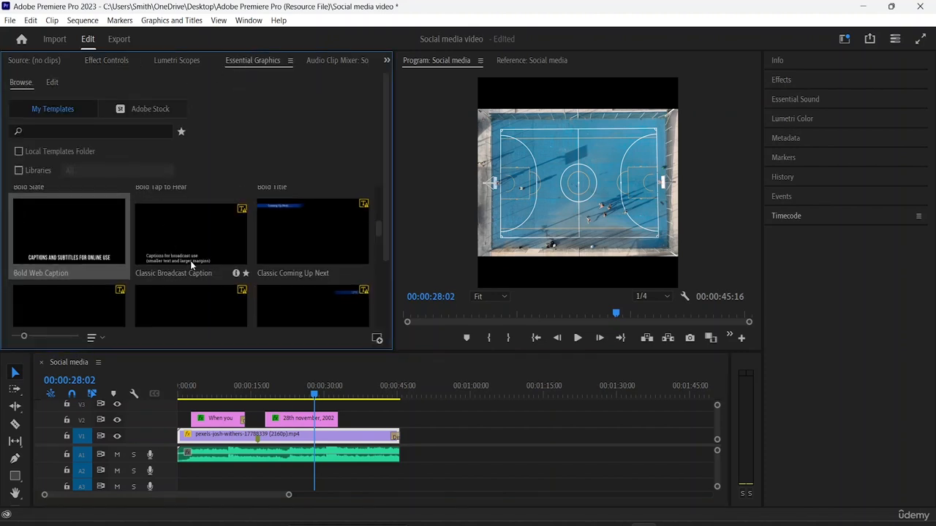
{"action": "scroll", "coordinate": [191, 261], "scroll_direction": "down", "scroll_amount": 5}
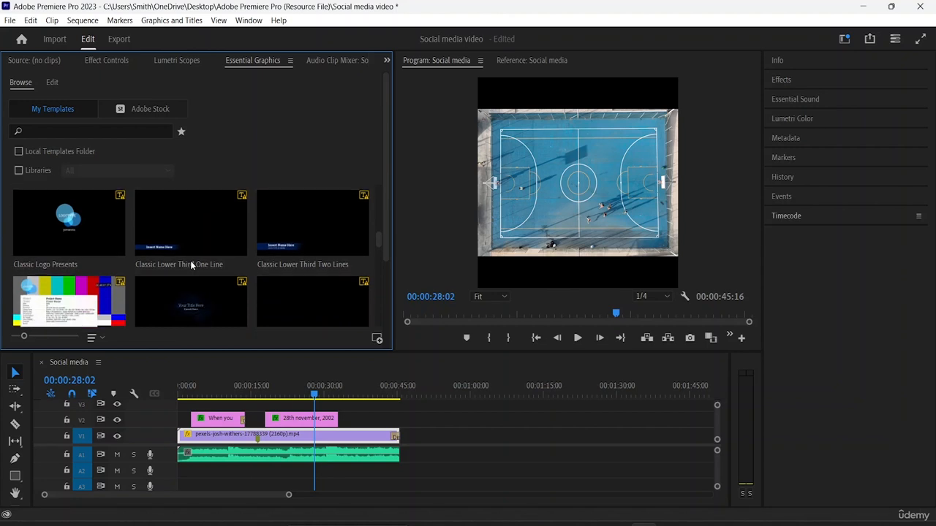
{"action": "scroll", "coordinate": [190, 260], "scroll_direction": "down", "scroll_amount": 6}
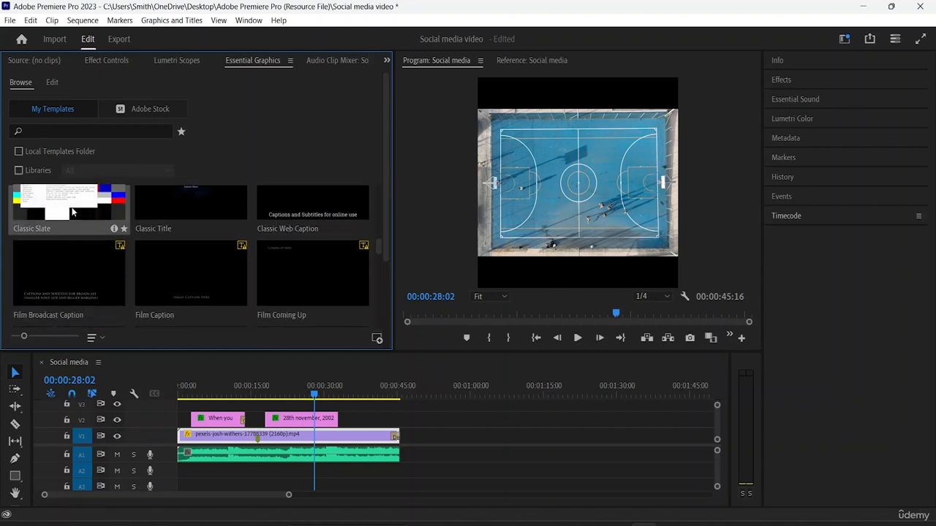
{"action": "left_click_drag", "start_coordinate": [72, 212], "coordinate": [366, 422]}
Move the "28th november, 2002" caption to start at about 8 seconds and the "When you win" caption to about 26 seconds on V2.
{"action": "left_click_drag", "start_coordinate": [255, 419], "coordinate": [234, 424]}
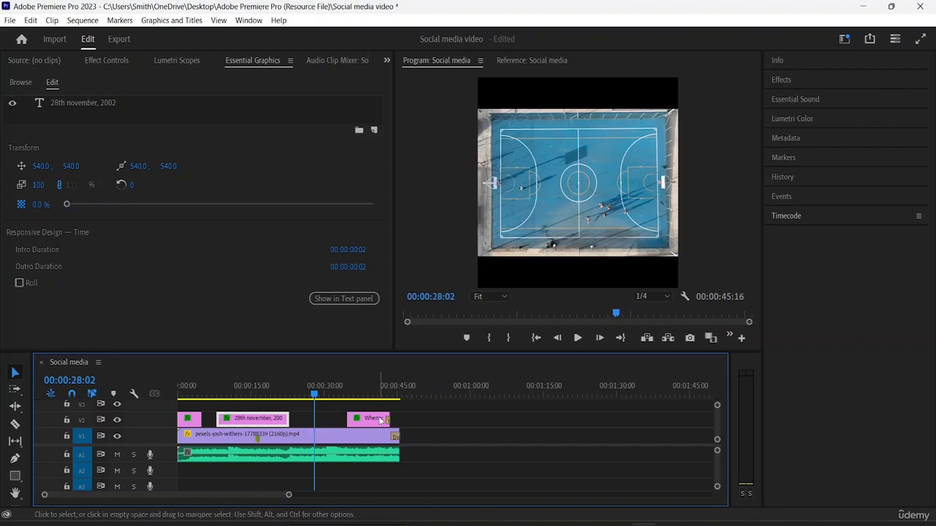
{"action": "left_click_drag", "start_coordinate": [366, 422], "coordinate": [339, 429]}
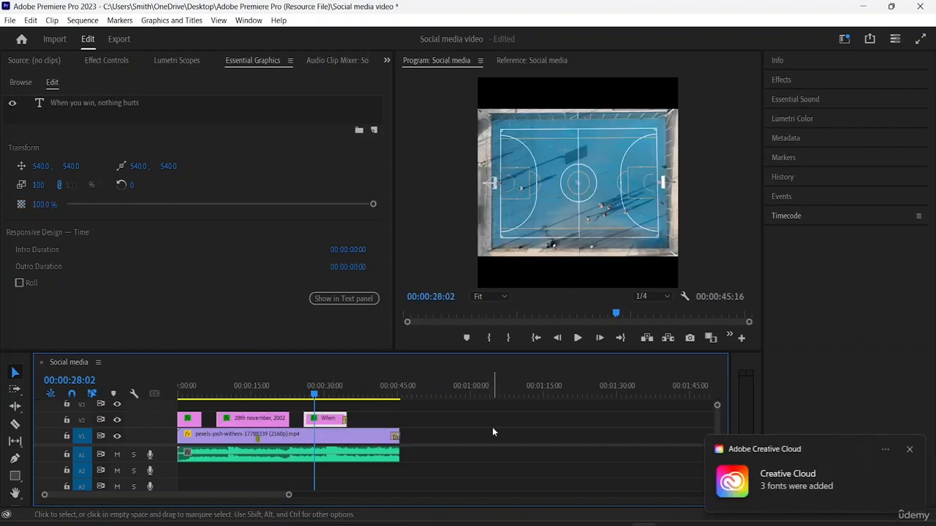
{"action": "left_click", "coordinate": [492, 429]}
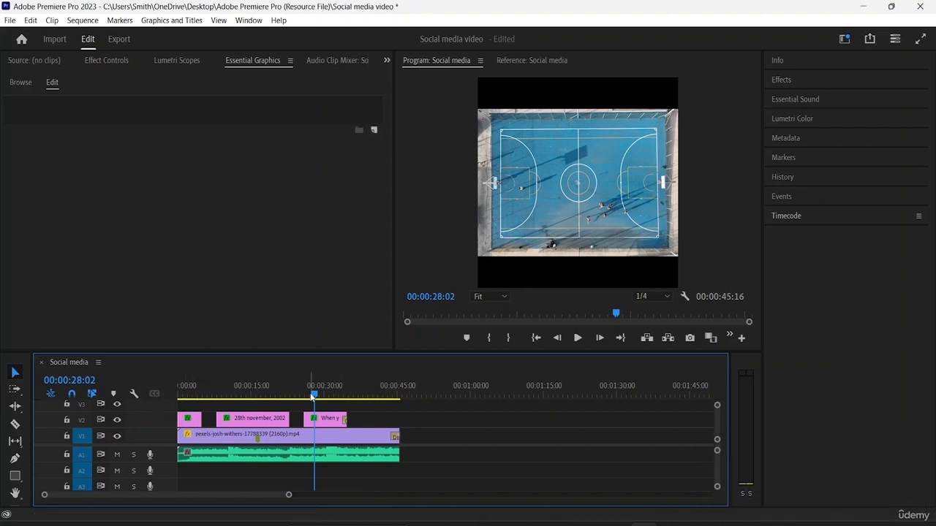
Delete the project details text block from the slate graphic, viewed at 00:00:01:16.
{"action": "left_click_drag", "start_coordinate": [313, 396], "coordinate": [187, 387]}
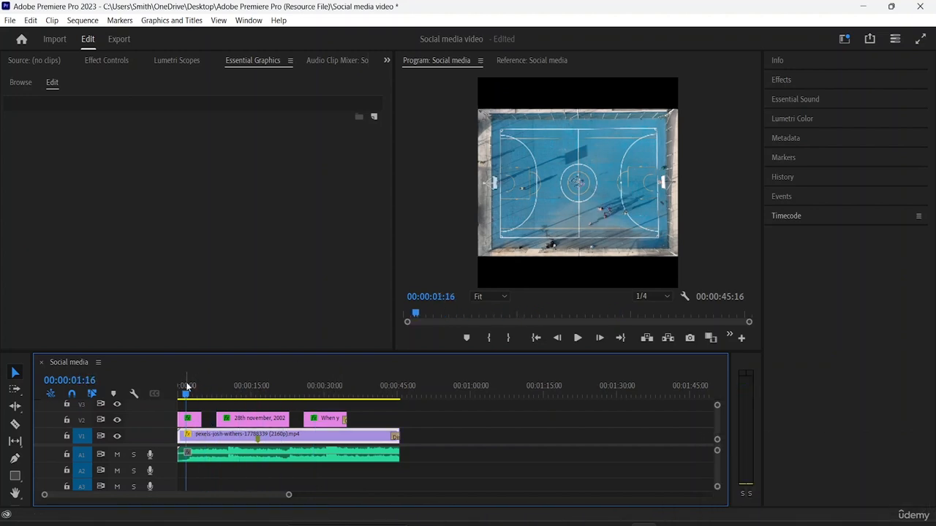
{"action": "left_click", "coordinate": [192, 418]}
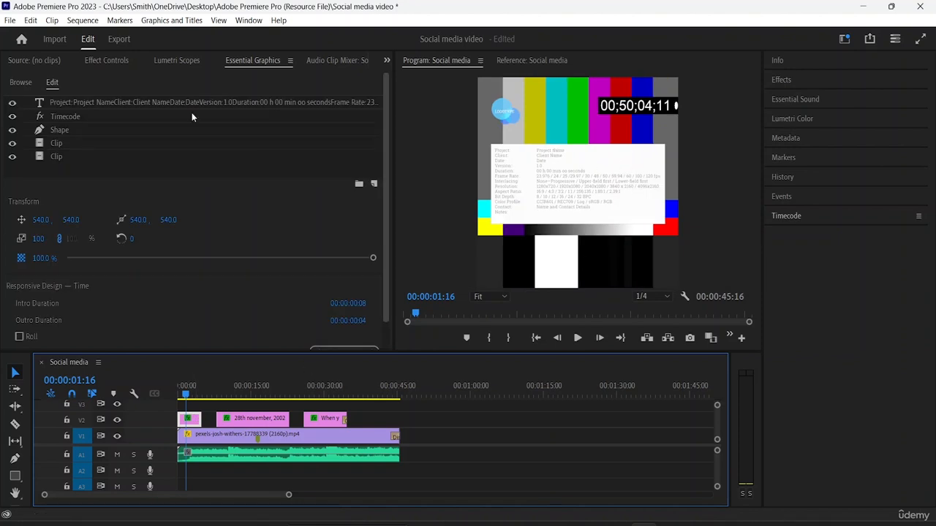
{"action": "left_click", "coordinate": [104, 60]}
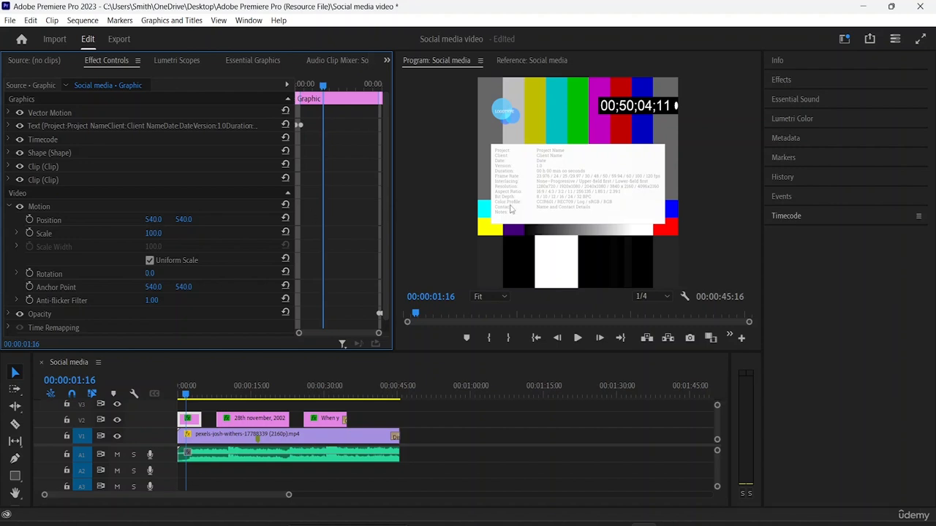
{"action": "left_click", "coordinate": [561, 184]}
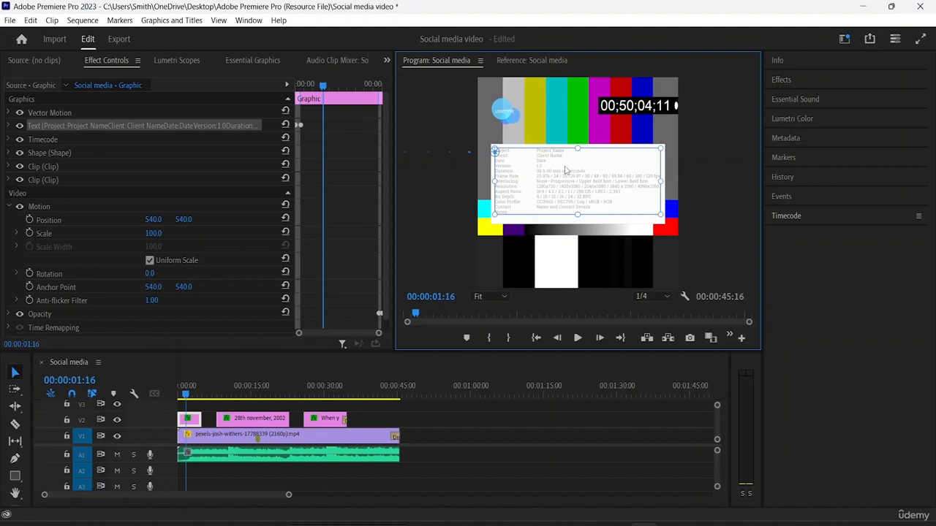
{"action": "key", "text": "Delete"}
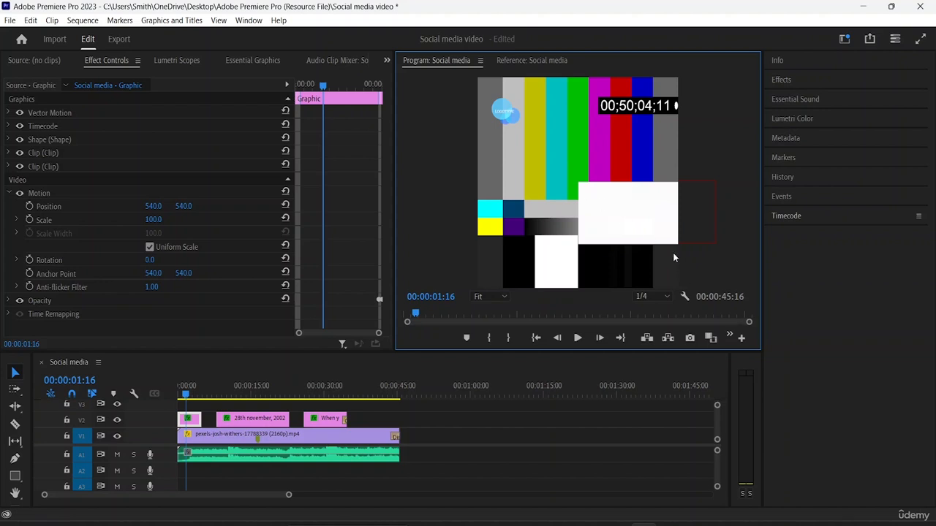
Select the slate's Timecode, Shape and Clip layers one after another to examine which element each one controls.
{"action": "left_click", "coordinate": [242, 62]}
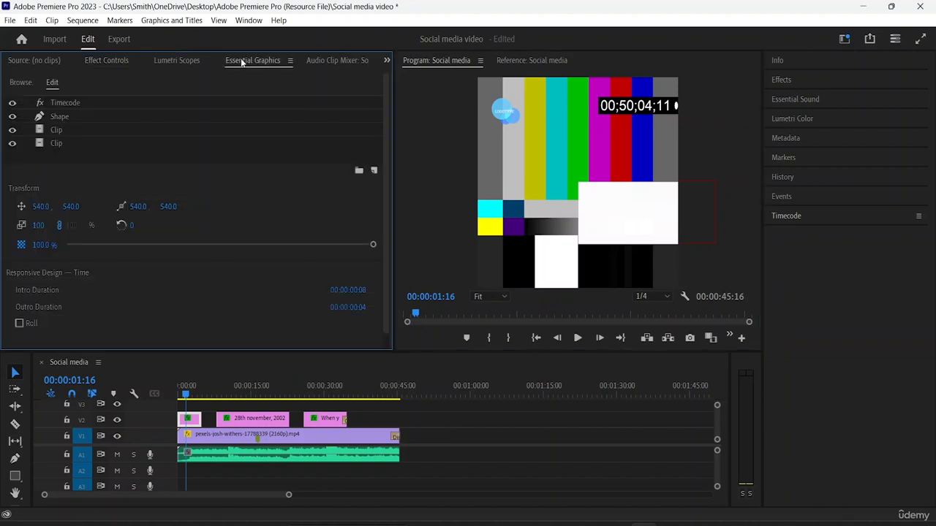
{"action": "left_click", "coordinate": [72, 101]}
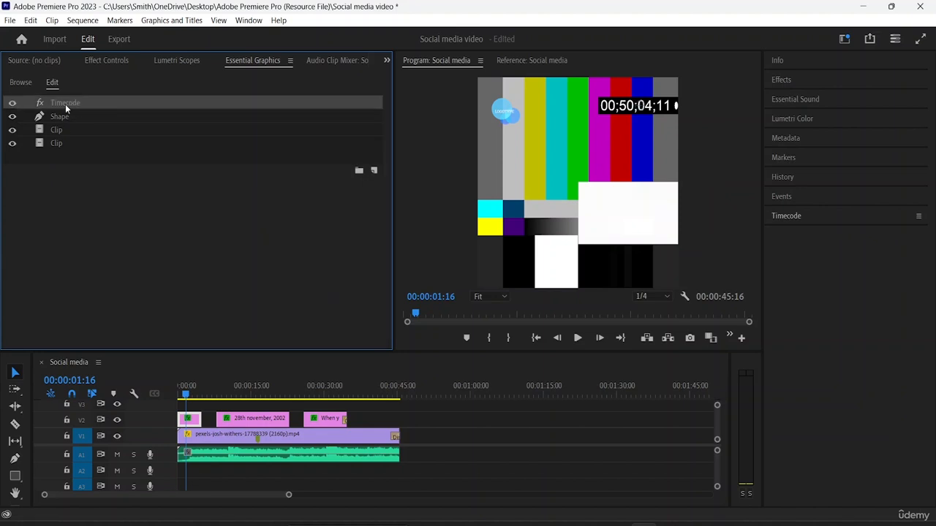
{"action": "left_click", "coordinate": [64, 119]}
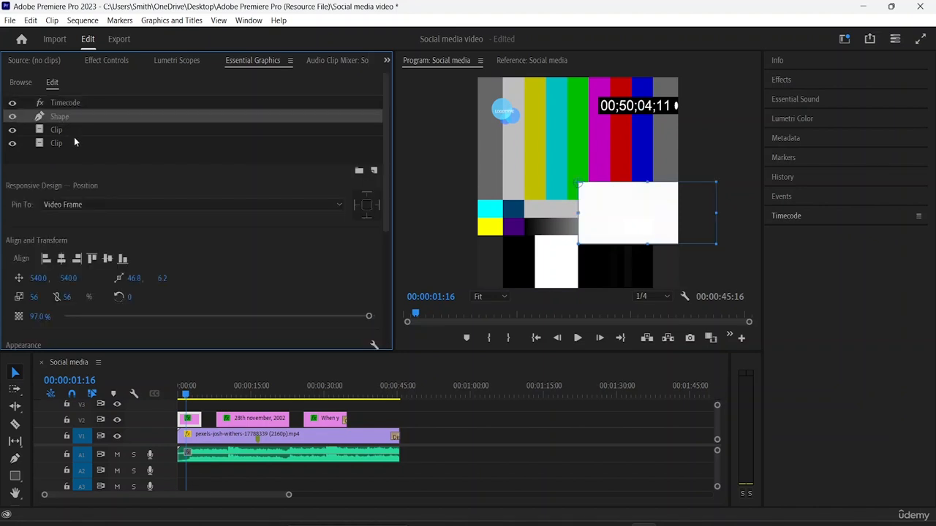
{"action": "left_click", "coordinate": [74, 131]}
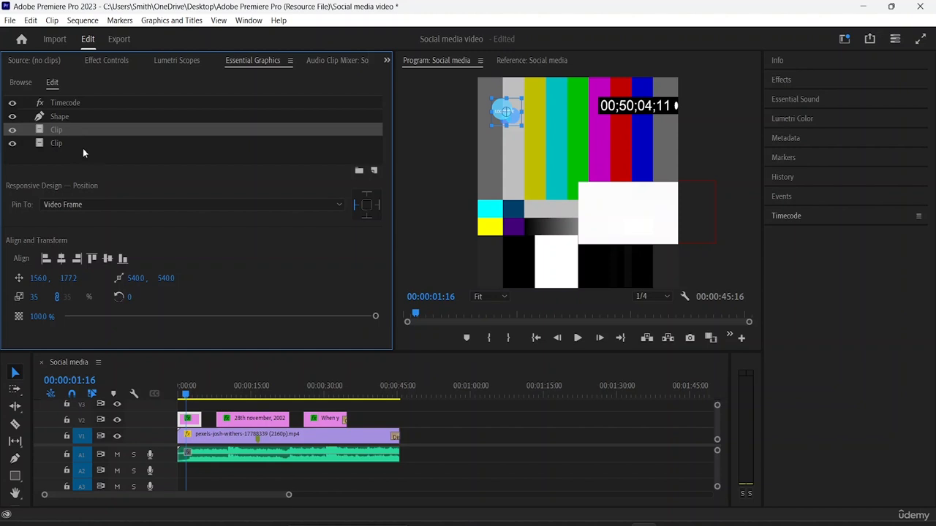
{"action": "left_click", "coordinate": [81, 149]}
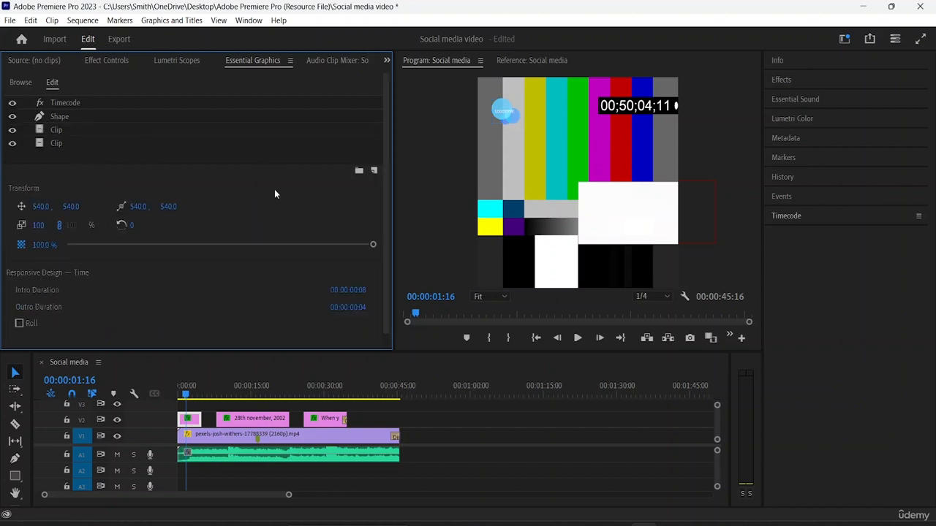
Try deleting the colour-bars Clip layer from the slate graphic and undo the deletion.
{"action": "left_click", "coordinate": [77, 143]}
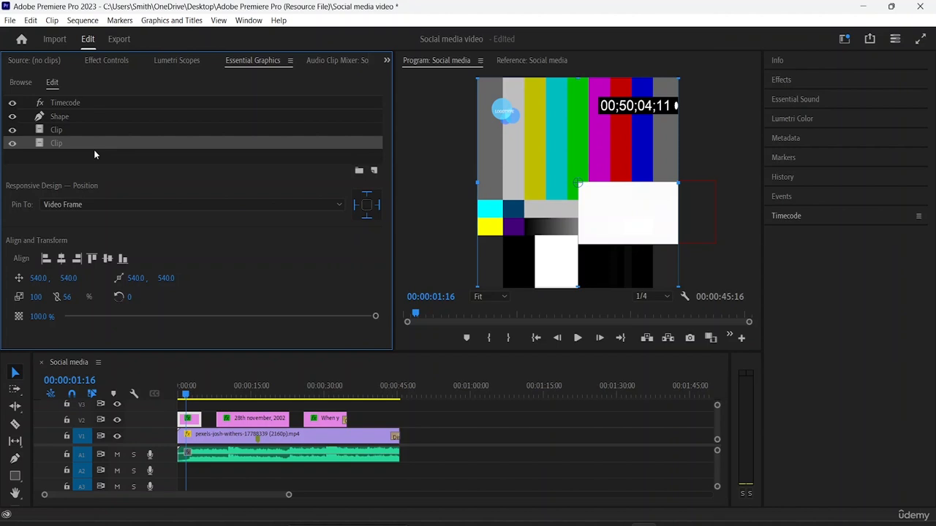
{"action": "key", "text": "Delete"}
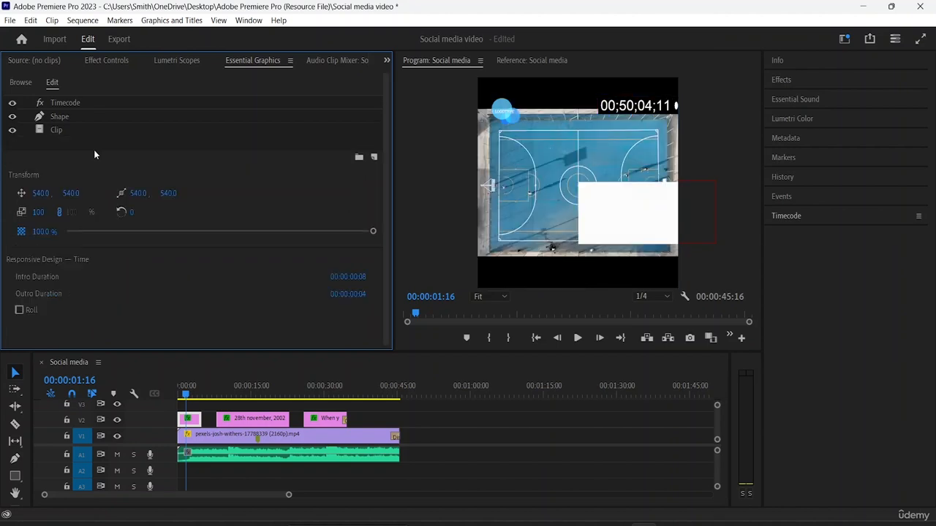
{"action": "key", "text": "ctrl+z"}
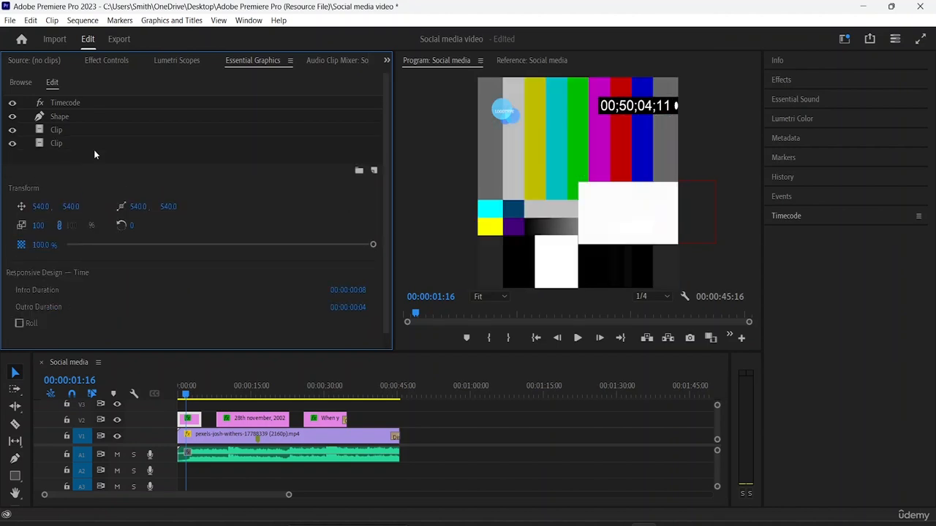
Shift the slate's colour-bars Clip layer to position 540.0, 530.2 and delete the logo Clip layer.
{"action": "left_click", "coordinate": [524, 143]}
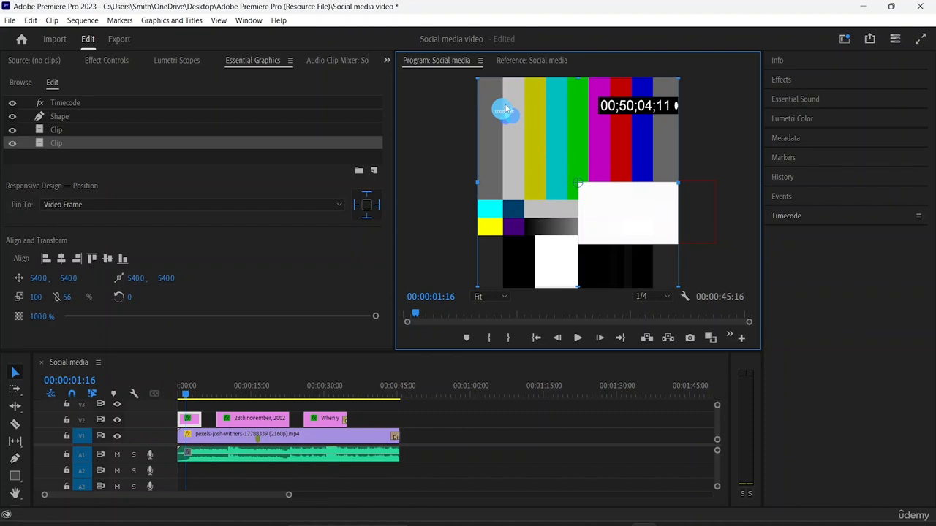
{"action": "left_click_drag", "start_coordinate": [502, 116], "coordinate": [501, 115]}
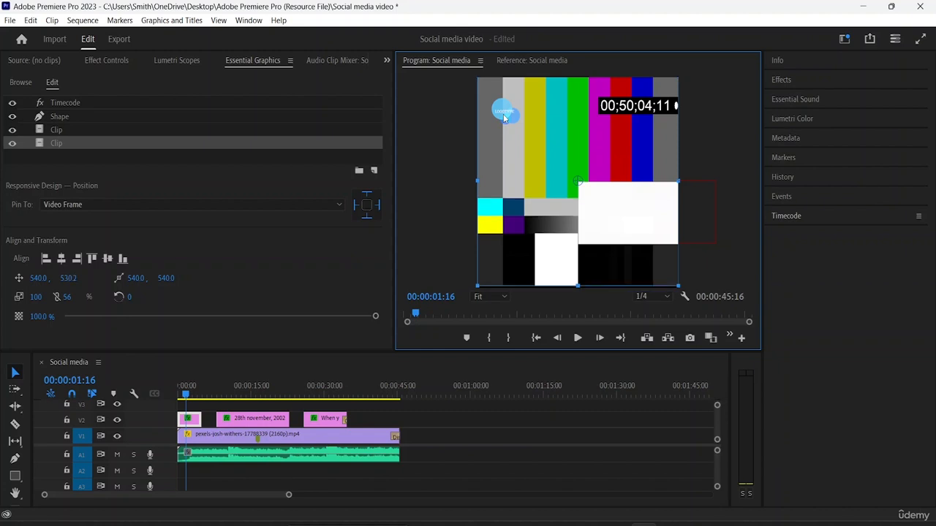
{"action": "left_click", "coordinate": [71, 132]}
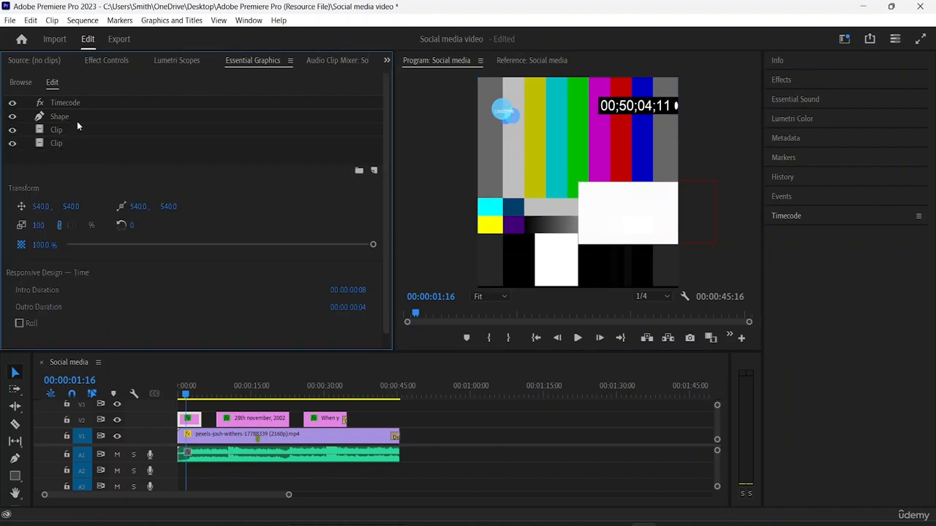
{"action": "left_click", "coordinate": [75, 117]}
{"action": "left_click", "coordinate": [71, 102]}
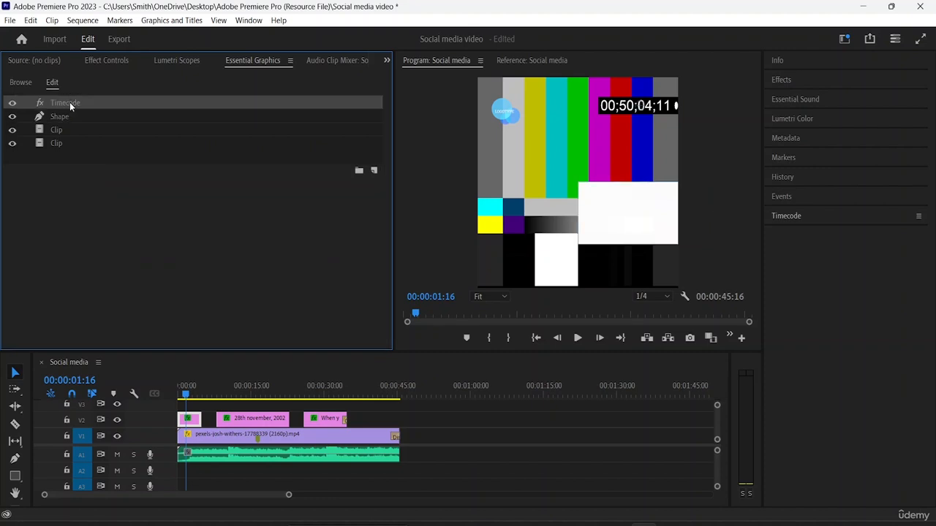
{"action": "left_click", "coordinate": [74, 128]}
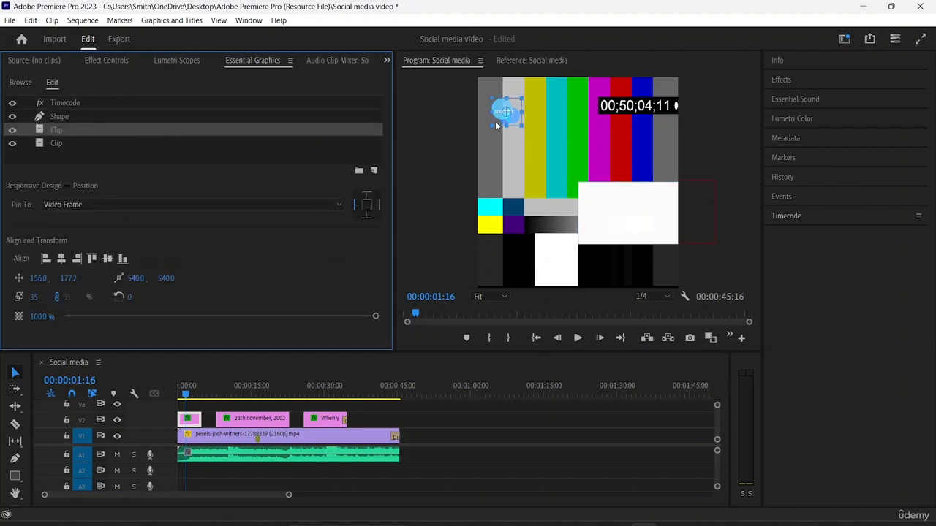
{"action": "key", "text": "Delete"}
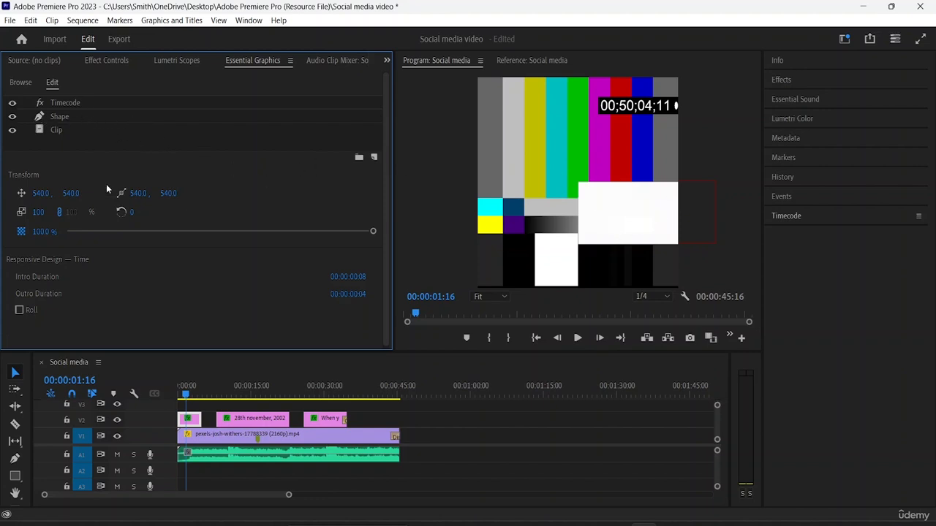
Lower the whole slate graphic's opacity to 90.7% and preview the sequence from the start.
{"action": "scroll", "coordinate": [82, 256], "scroll_direction": "down", "scroll_amount": 1}
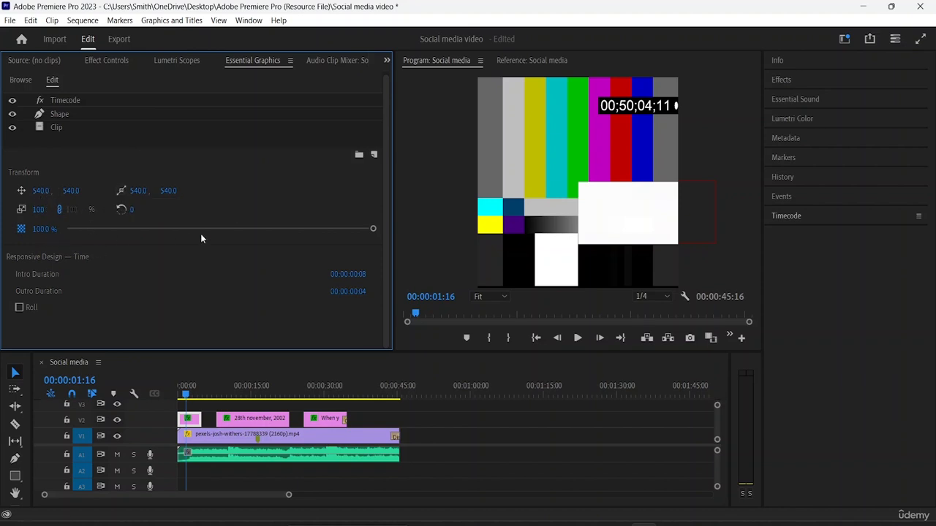
{"action": "left_click_drag", "start_coordinate": [372, 229], "coordinate": [344, 259]}
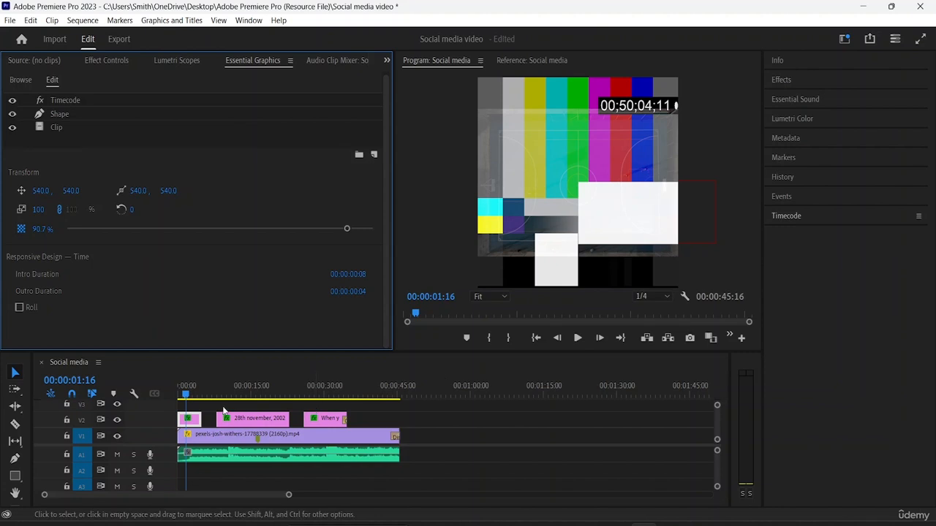
{"action": "left_click_drag", "start_coordinate": [186, 394], "coordinate": [166, 399]}
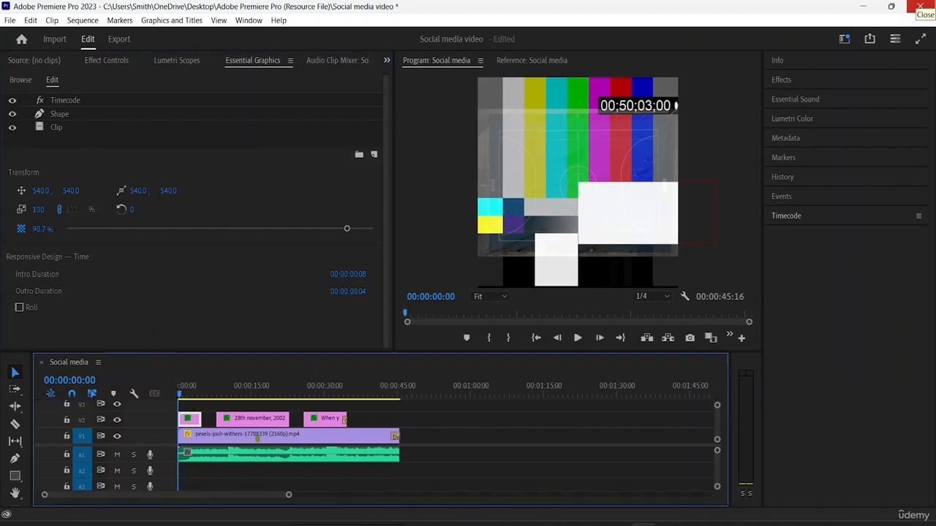
{"action": "key", "text": "space"}
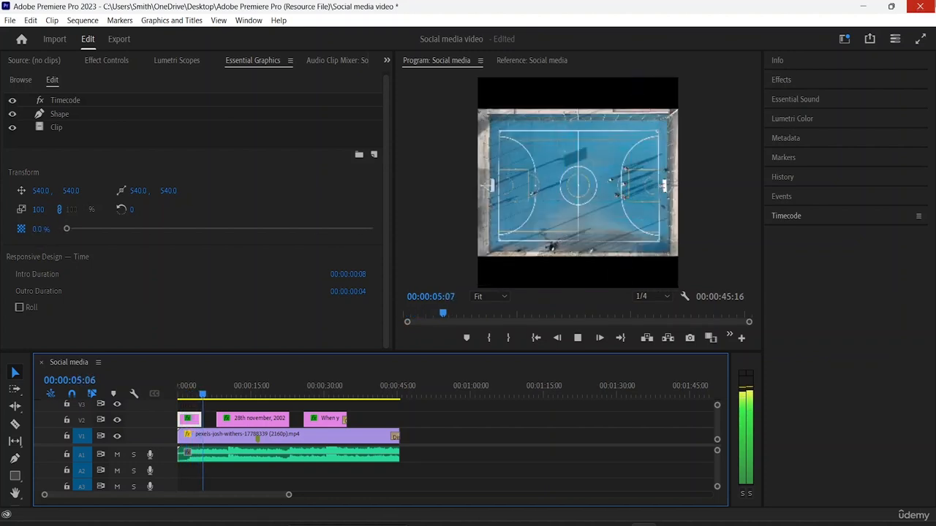
{"action": "key", "text": "space"}
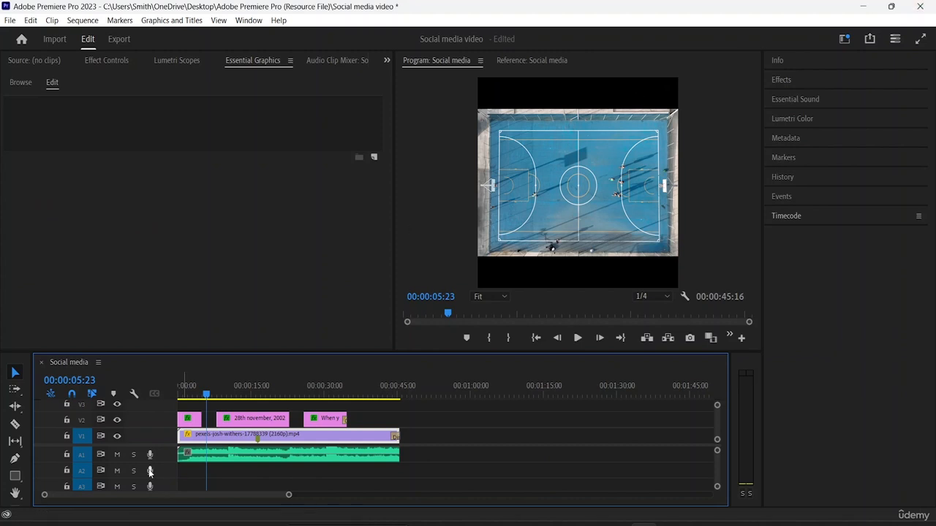
Apply a Cross Dissolve transition to the end of the slate graphic on V2.
{"action": "left_click", "coordinate": [188, 425]}
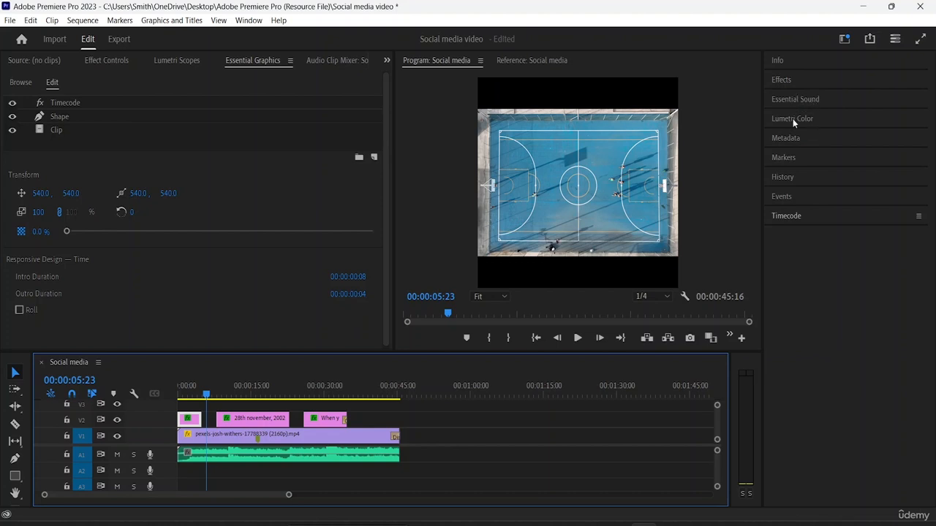
{"action": "left_click", "coordinate": [782, 80]}
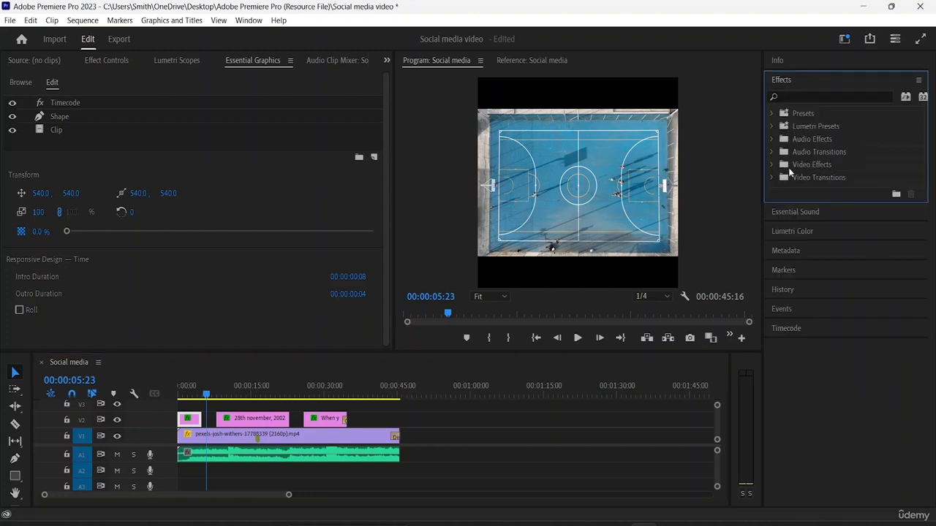
{"action": "left_click", "coordinate": [772, 178]}
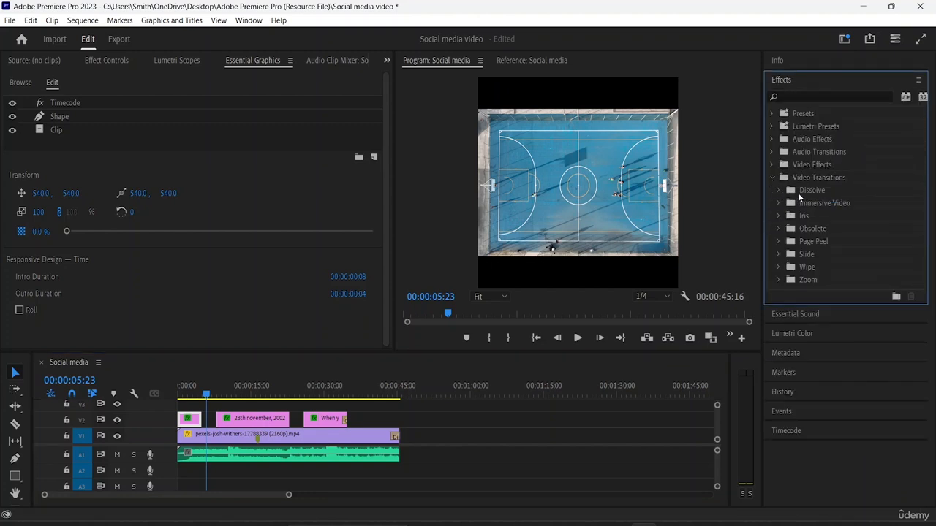
{"action": "left_click", "coordinate": [778, 191]}
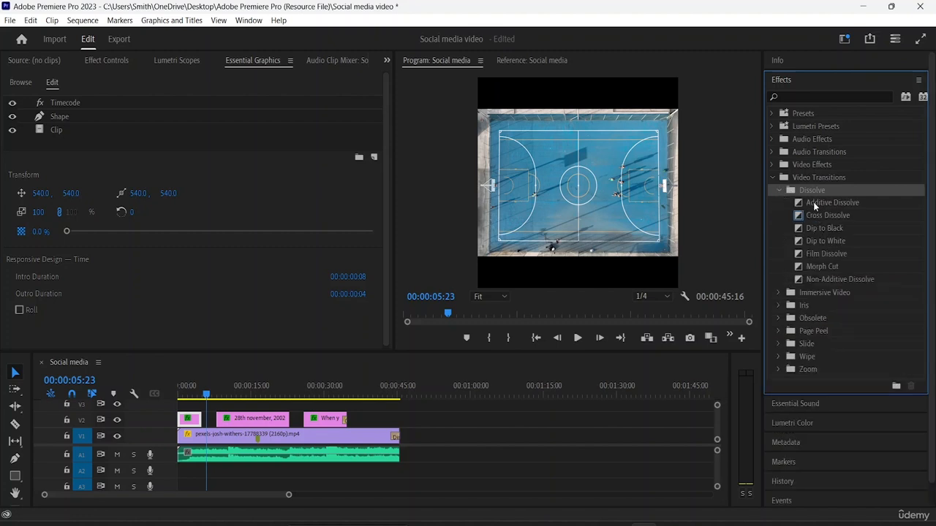
{"action": "left_click", "coordinate": [817, 214]}
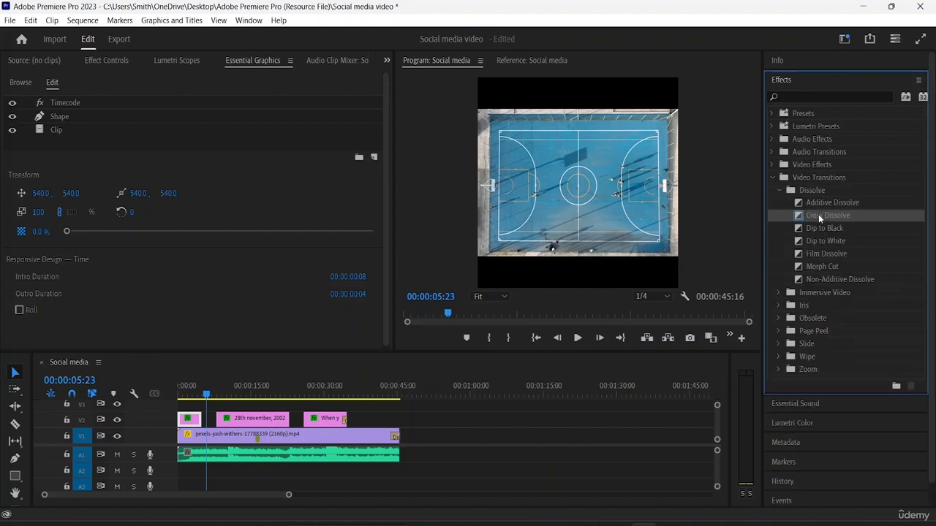
{"action": "left_click_drag", "start_coordinate": [819, 214], "coordinate": [202, 424]}
Preview the sequence from the slate's dissolve, skipping ahead to 00:00:30:13 to check the end of the last title.
{"action": "left_click", "coordinate": [186, 395]}
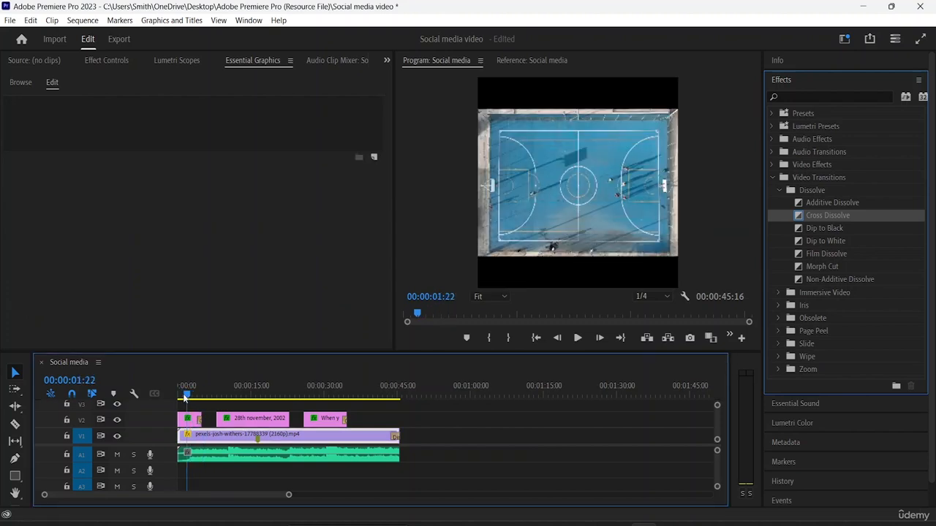
{"action": "key", "text": "space"}
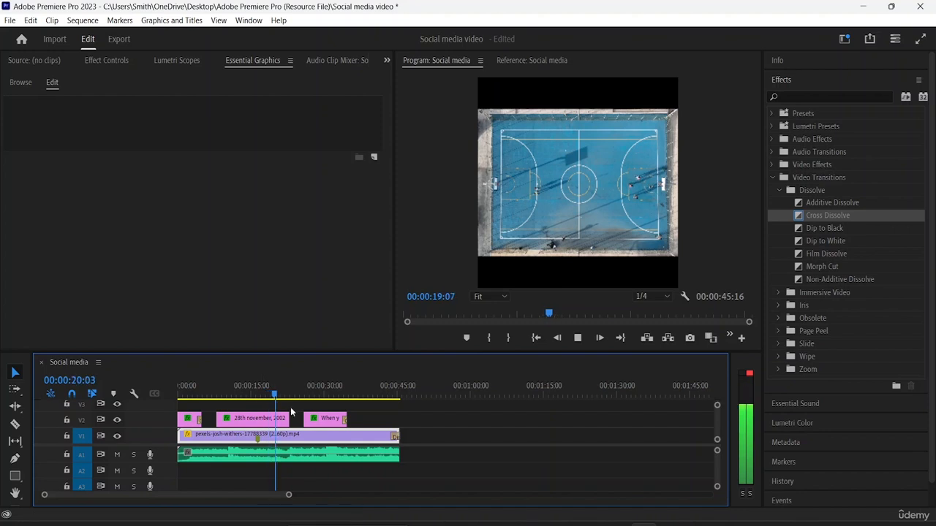
{"action": "left_click_drag", "start_coordinate": [291, 412], "coordinate": [327, 419]}
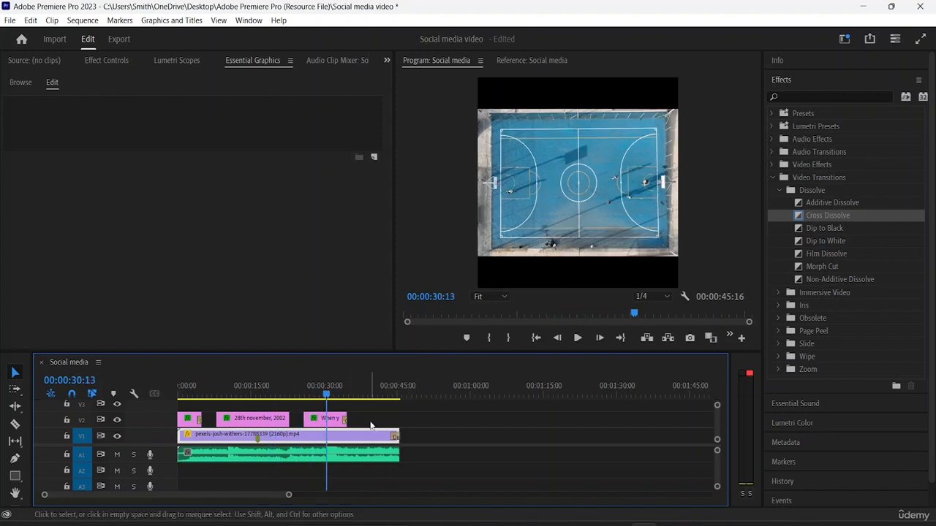
{"action": "key", "text": "space"}
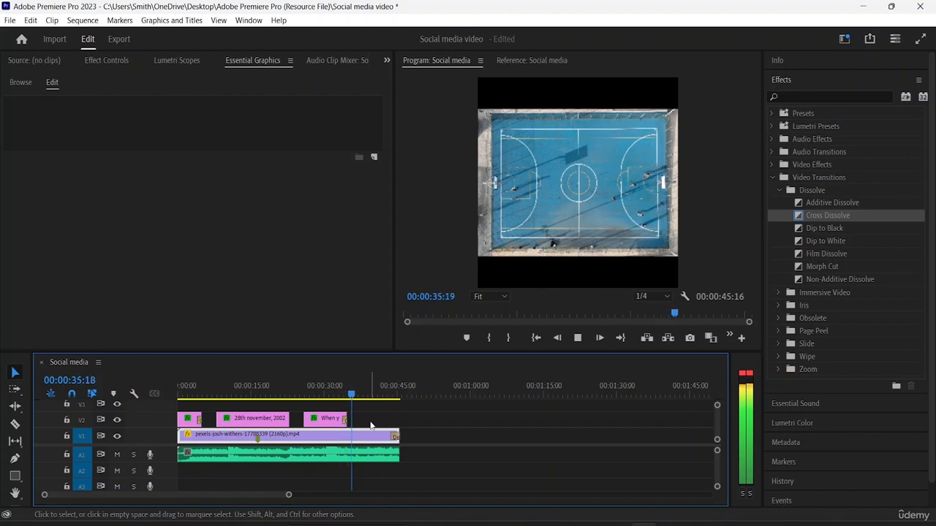
{"action": "key", "text": "space"}
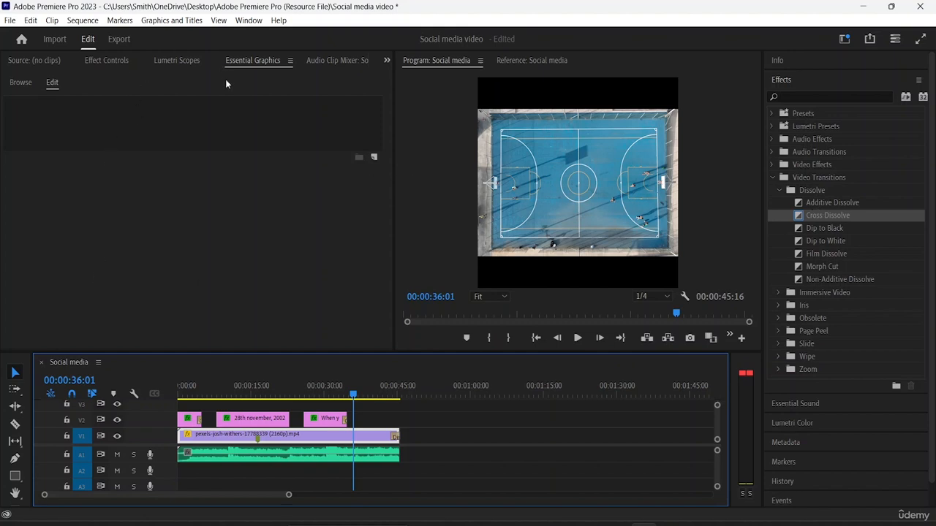
Look through the installed graphics templates from the Classic and Film sets to the Gaming, Modern and Simple ones.
{"action": "left_click", "coordinate": [25, 82]}
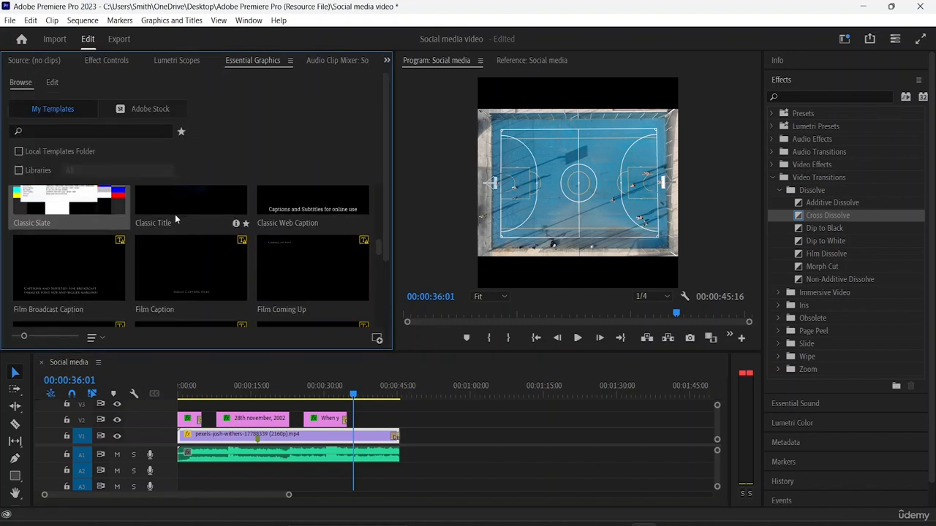
{"action": "scroll", "coordinate": [175, 219], "scroll_direction": "down", "scroll_amount": 5}
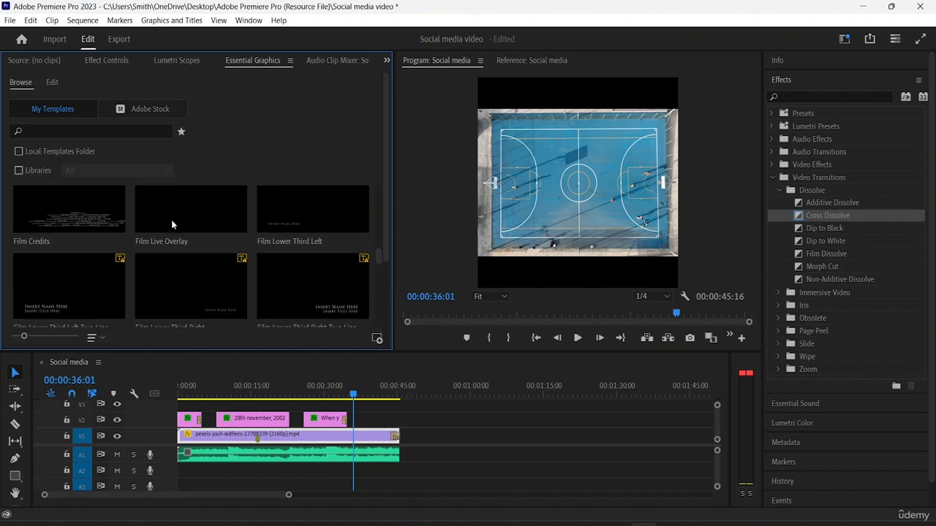
{"action": "scroll", "coordinate": [173, 232], "scroll_direction": "down", "scroll_amount": 1}
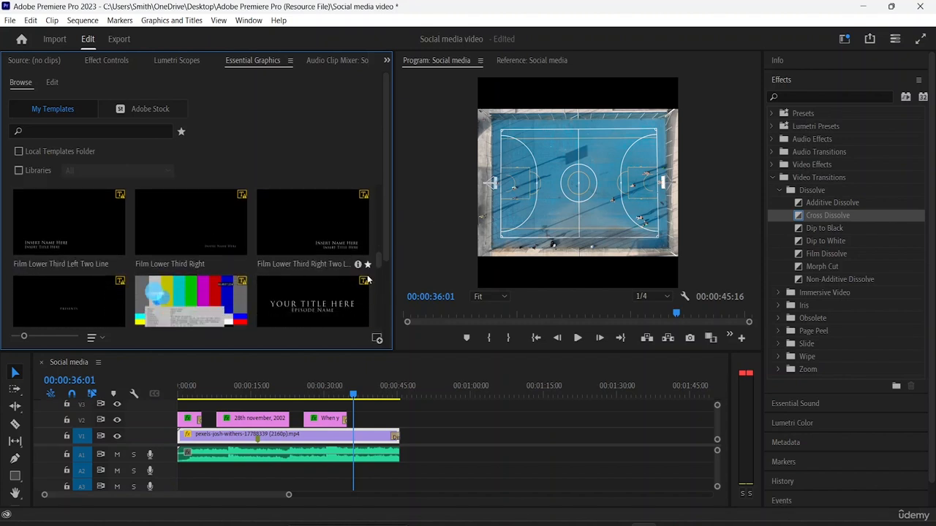
{"action": "scroll", "coordinate": [315, 268], "scroll_direction": "down", "scroll_amount": 1}
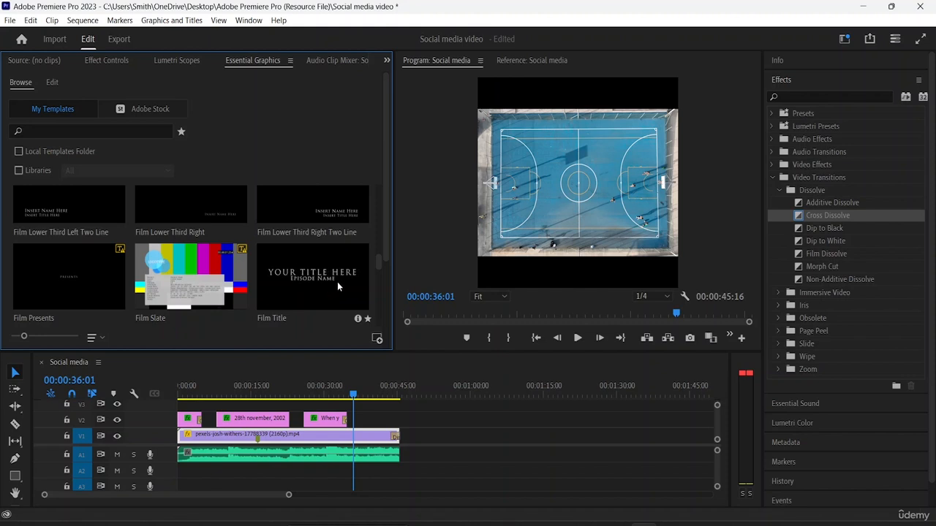
{"action": "scroll", "coordinate": [160, 258], "scroll_direction": "down", "scroll_amount": 3}
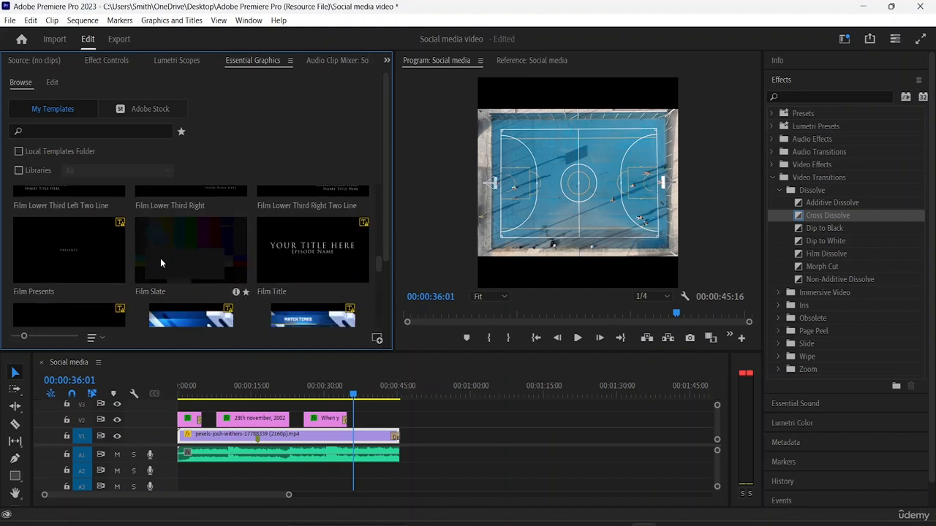
{"action": "scroll", "coordinate": [161, 264], "scroll_direction": "down", "scroll_amount": 3}
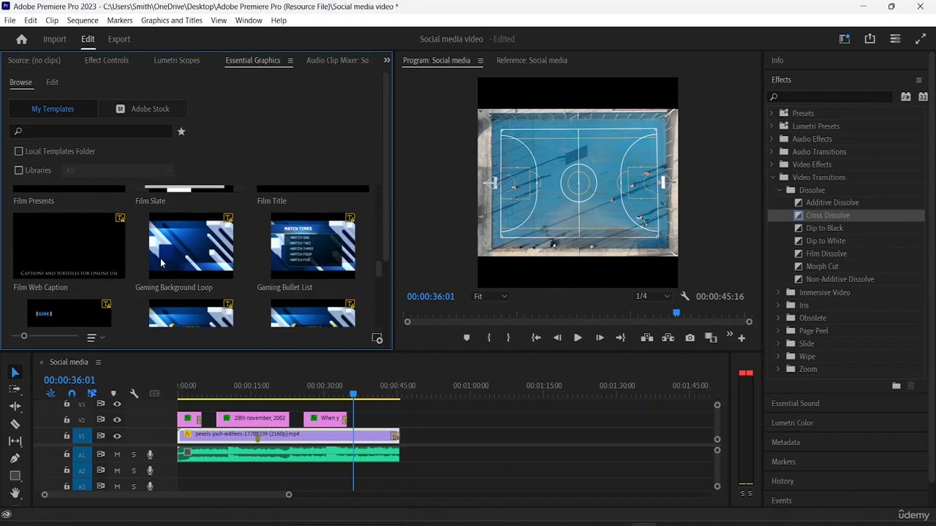
{"action": "scroll", "coordinate": [162, 269], "scroll_direction": "down", "scroll_amount": 3}
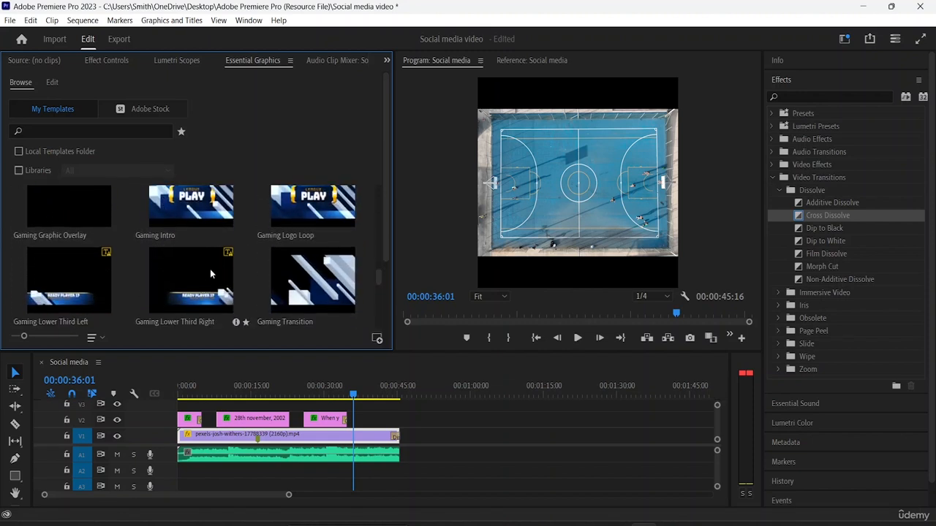
{"action": "scroll", "coordinate": [210, 269], "scroll_direction": "up", "scroll_amount": 1}
{"action": "scroll", "coordinate": [211, 263], "scroll_direction": "up", "scroll_amount": 1}
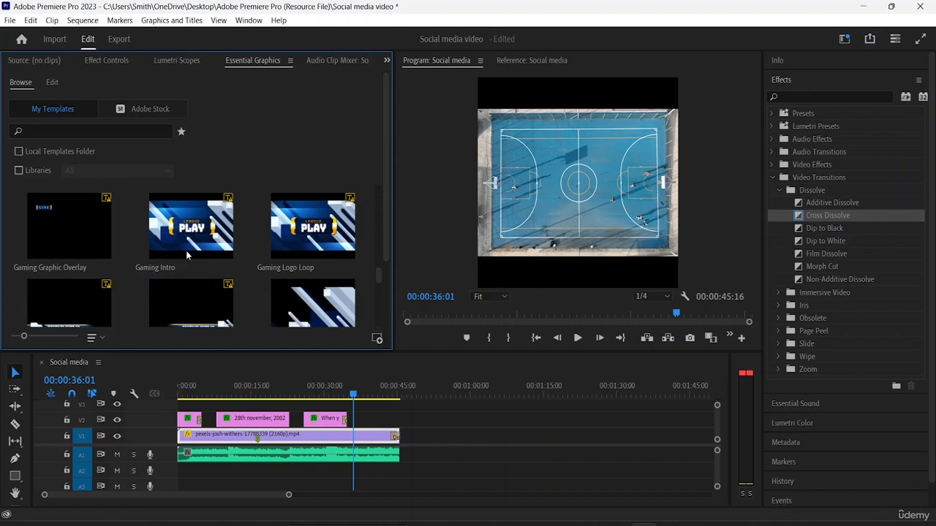
{"action": "scroll", "coordinate": [200, 275], "scroll_direction": "down", "scroll_amount": 1}
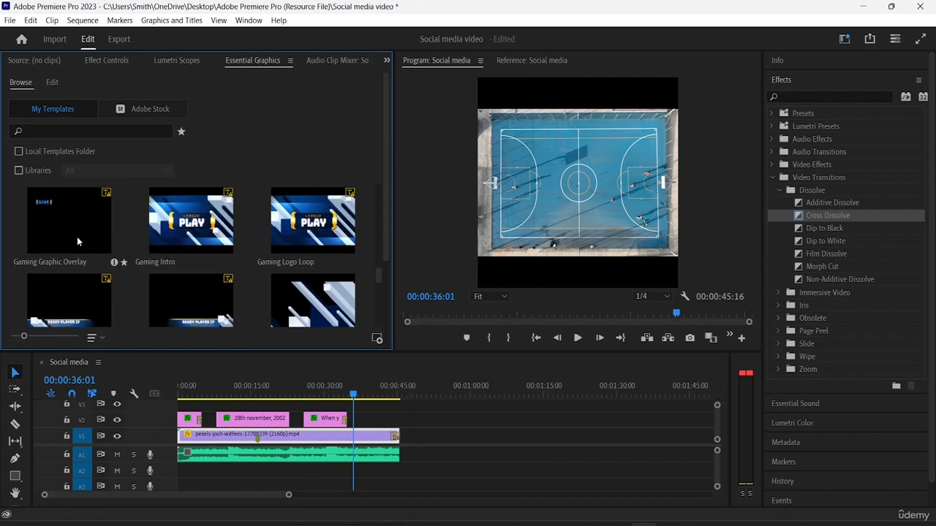
{"action": "scroll", "coordinate": [77, 236], "scroll_direction": "down", "scroll_amount": 4}
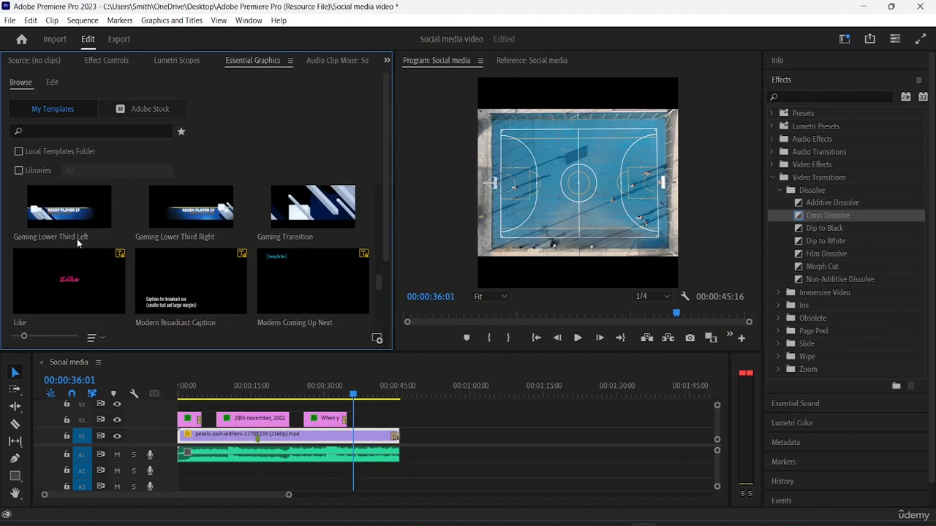
{"action": "scroll", "coordinate": [104, 258], "scroll_direction": "down", "scroll_amount": 6}
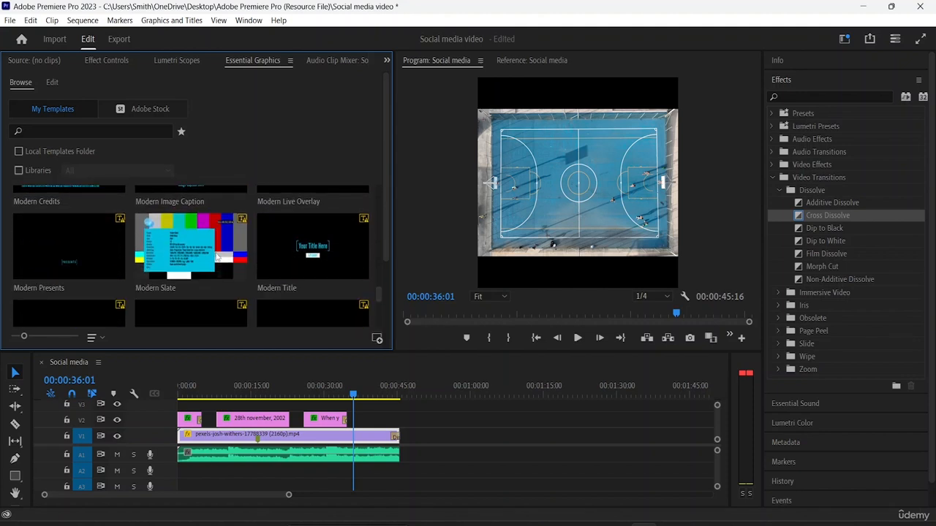
{"action": "scroll", "coordinate": [217, 256], "scroll_direction": "down", "scroll_amount": 3}
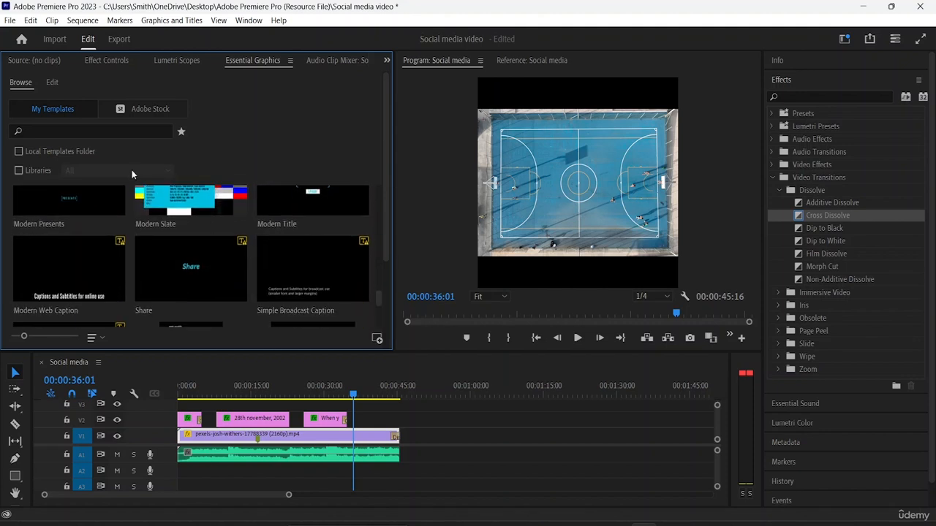
Limit the Adobe Stock templates to free ones and go to page 2 of them.
{"action": "left_click", "coordinate": [149, 114]}
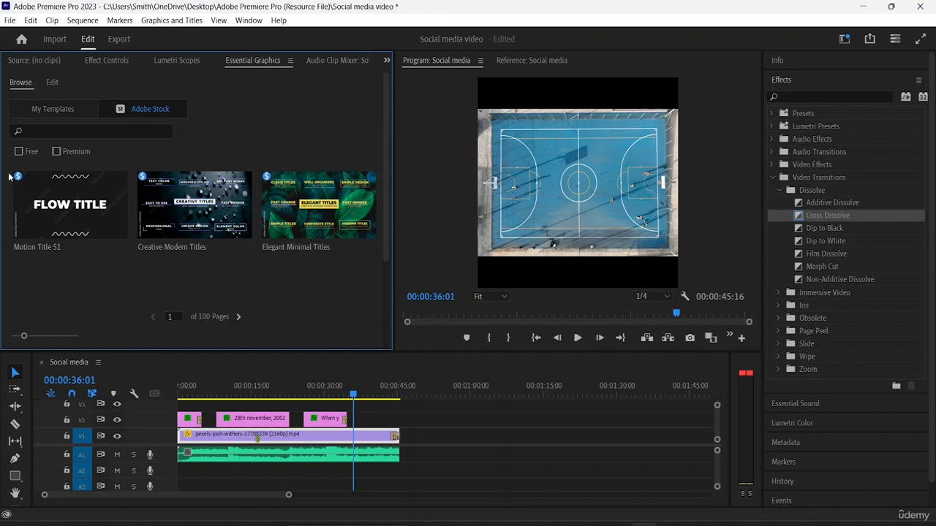
{"action": "left_click", "coordinate": [143, 178]}
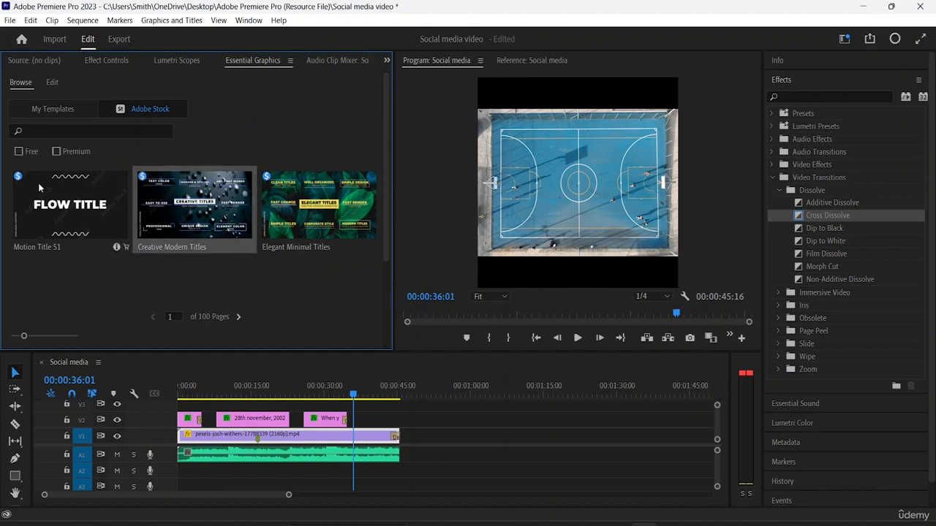
{"action": "left_click", "coordinate": [19, 152]}
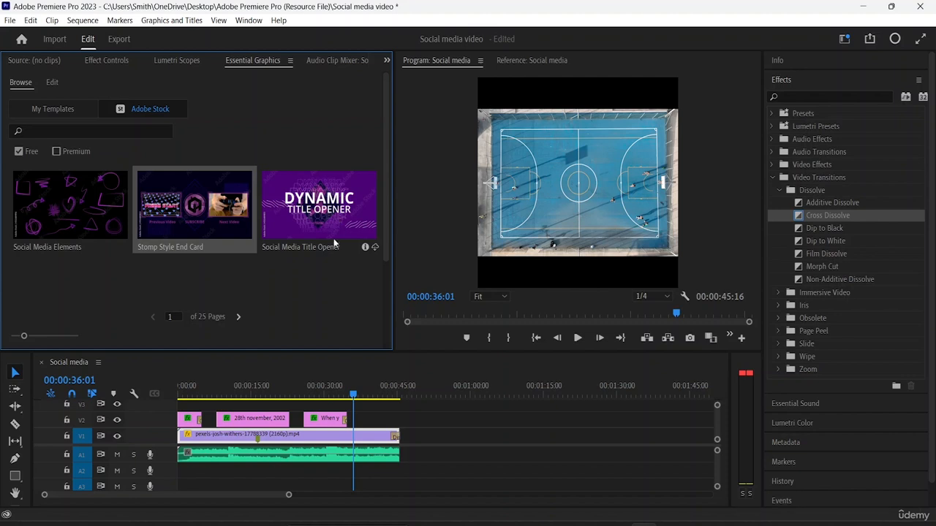
{"action": "left_click", "coordinate": [237, 317]}
{"action": "scroll", "coordinate": [295, 217], "scroll_direction": "down", "scroll_amount": 3}
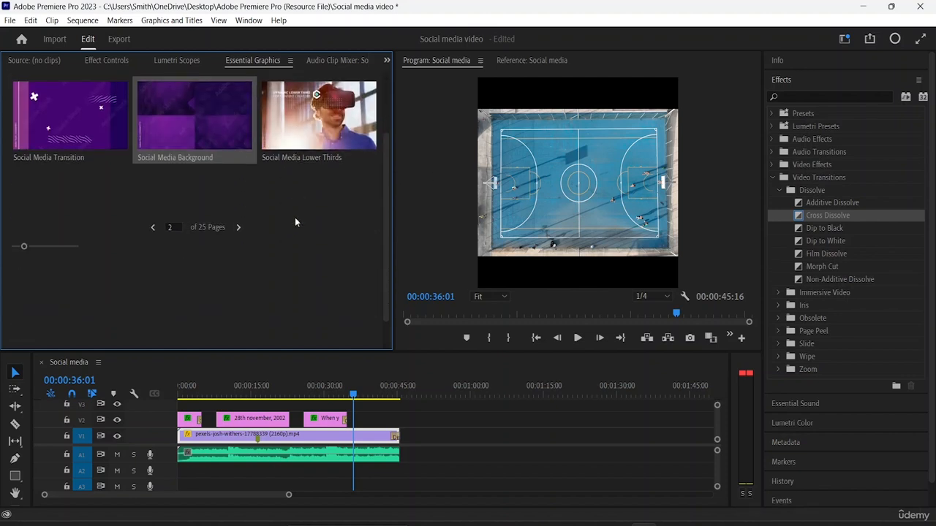
{"action": "scroll", "coordinate": [295, 222], "scroll_direction": "up", "scroll_amount": 3}
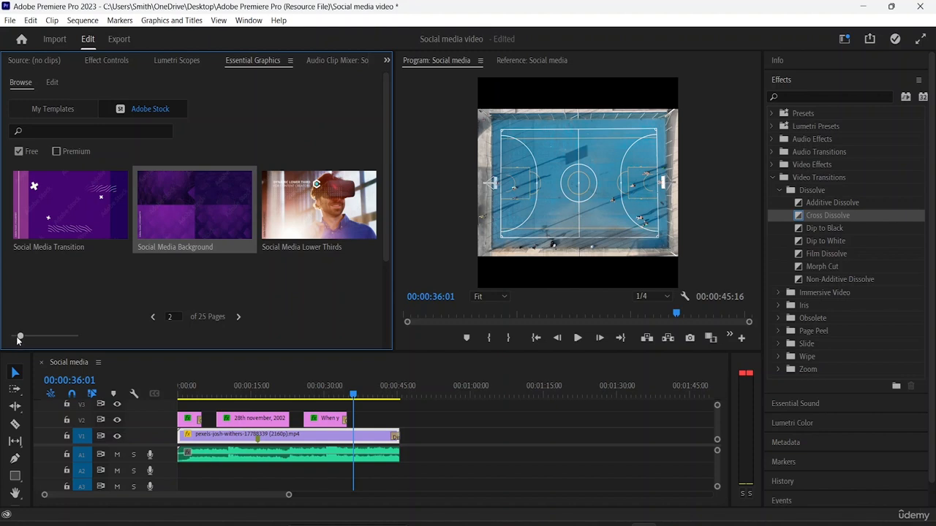
Reduce the Adobe Stock template thumbnails to the smallest size and go to page 3 of the free templates.
{"action": "left_click_drag", "start_coordinate": [19, 337], "coordinate": [10, 338]}
{"action": "scroll", "coordinate": [246, 207], "scroll_direction": "down", "scroll_amount": 2}
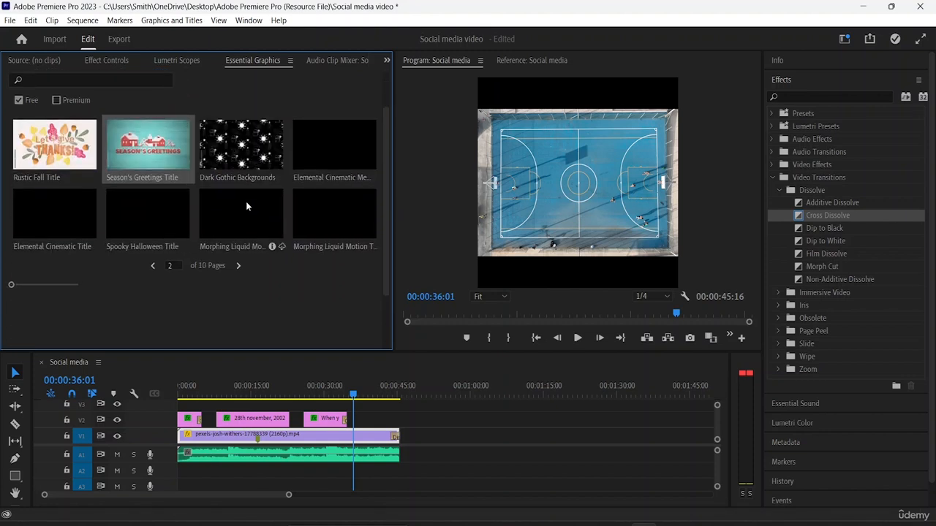
{"action": "scroll", "coordinate": [246, 207], "scroll_direction": "up", "scroll_amount": 2}
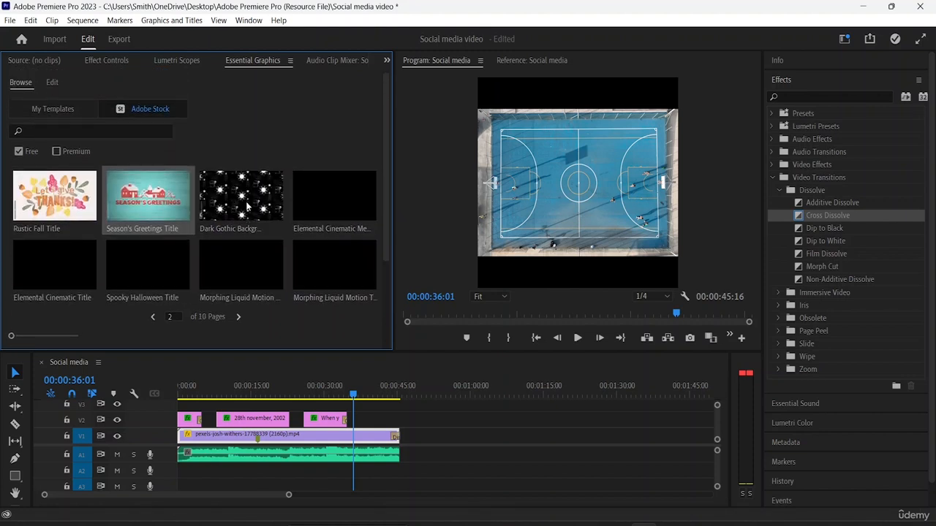
{"action": "left_click", "coordinate": [237, 317]}
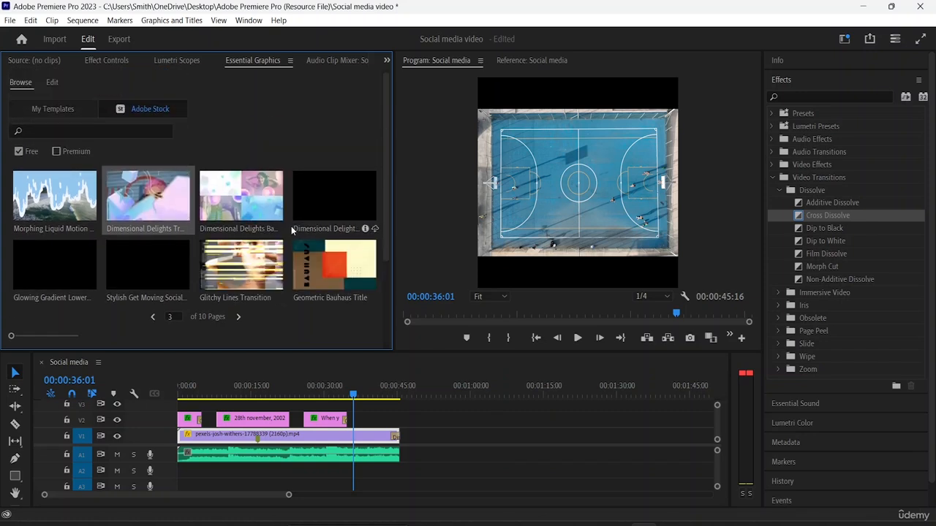
Add the free Geometric Bauhaus Title template to V2 at 00:00:36:01 and scrub to 00:00:40:16 to check it.
{"action": "left_click_drag", "start_coordinate": [294, 272], "coordinate": [358, 415]}
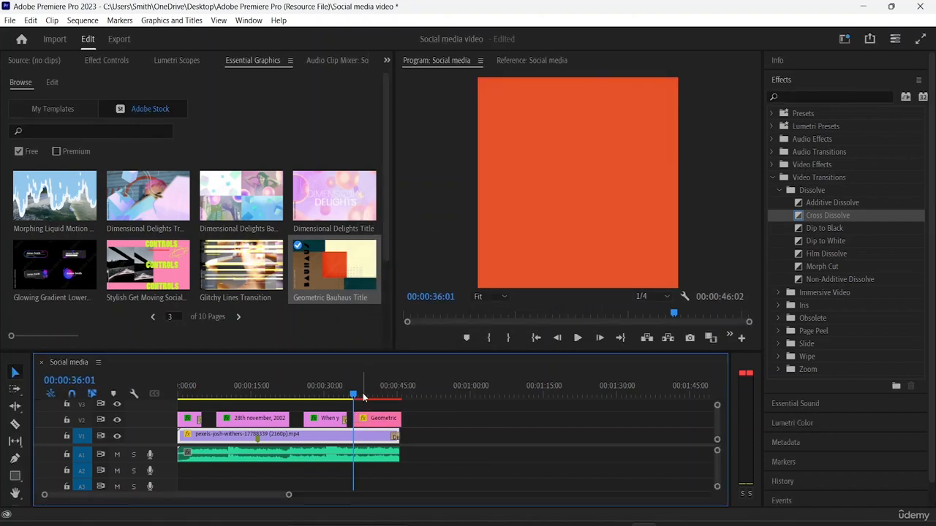
{"action": "left_click_drag", "start_coordinate": [357, 397], "coordinate": [379, 398]}
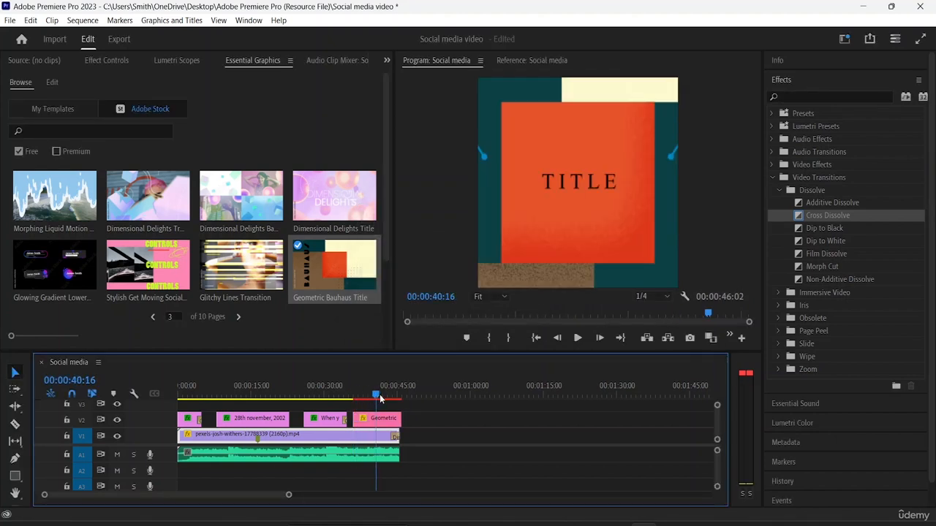
{"action": "left_click", "coordinate": [622, 170]}
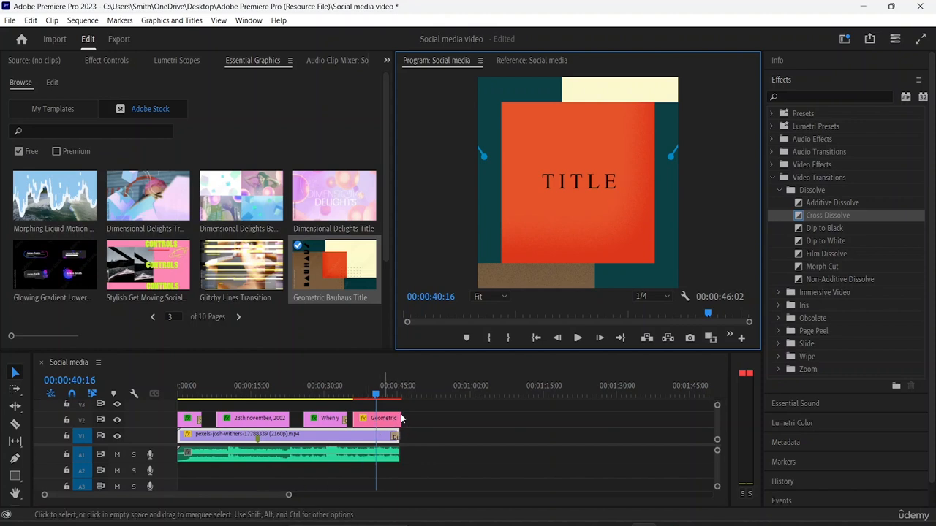
Move the quote title directly after the date title on V2, and park the slate ending at 00:00:59:03 and Geometric Bauhaus Title at 00:01:07:17.
{"action": "left_click", "coordinate": [342, 417]}
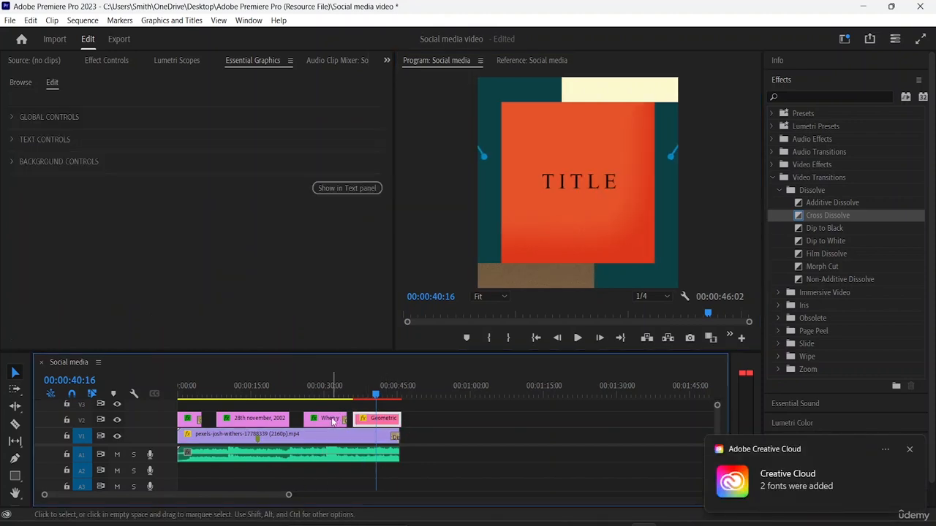
{"action": "left_click_drag", "start_coordinate": [322, 425], "coordinate": [312, 428]}
{"action": "left_click_drag", "start_coordinate": [197, 424], "coordinate": [468, 427]}
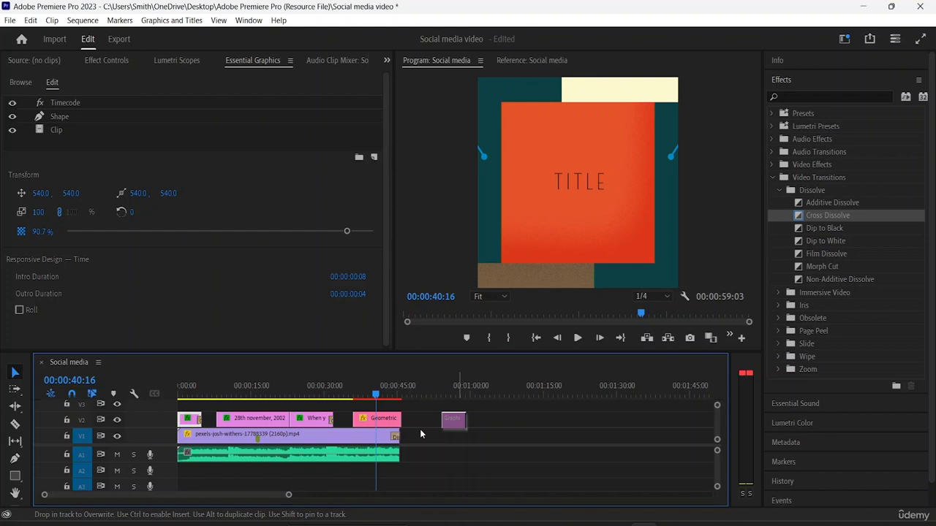
{"action": "left_click", "coordinate": [367, 421]}
{"action": "double_click", "coordinate": [367, 421]}
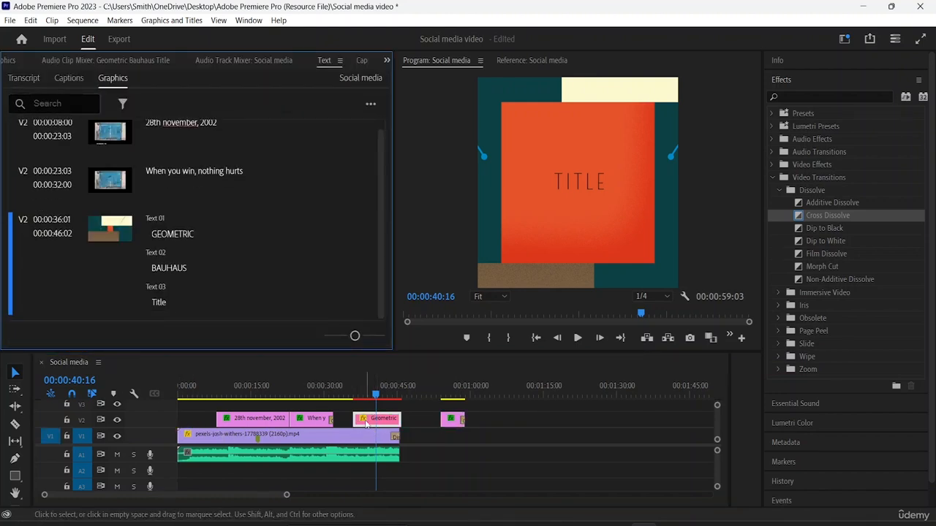
{"action": "left_click_drag", "start_coordinate": [366, 424], "coordinate": [522, 421]}
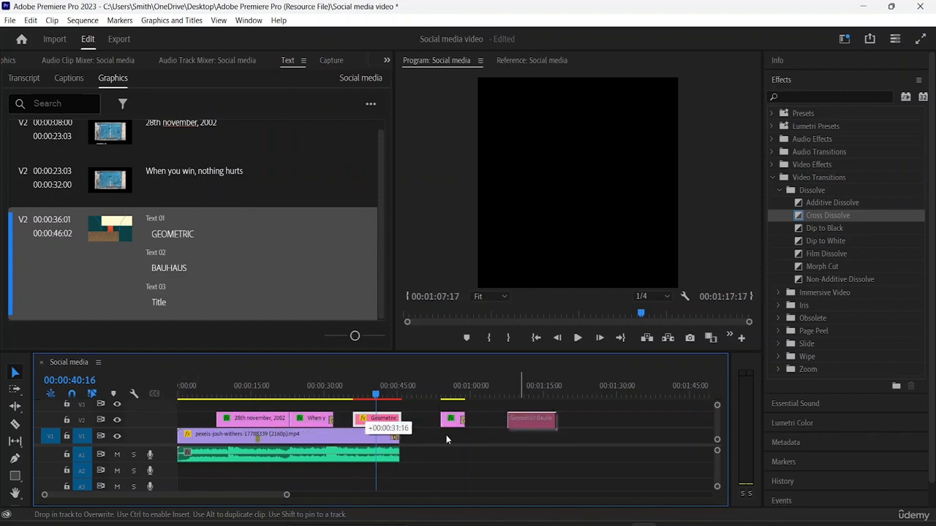
Reorder V2 with Geometric Bauhaus Title at 00:00:00:00, the date title at 00:00:12:03, the quote title at 00:00:27:06 and the slate at 00:00:40:16.
{"action": "left_click_drag", "start_coordinate": [324, 422], "coordinate": [344, 423]}
{"action": "left_click_drag", "start_coordinate": [259, 421], "coordinate": [277, 421]}
{"action": "left_click_drag", "start_coordinate": [521, 427], "coordinate": [195, 423]}
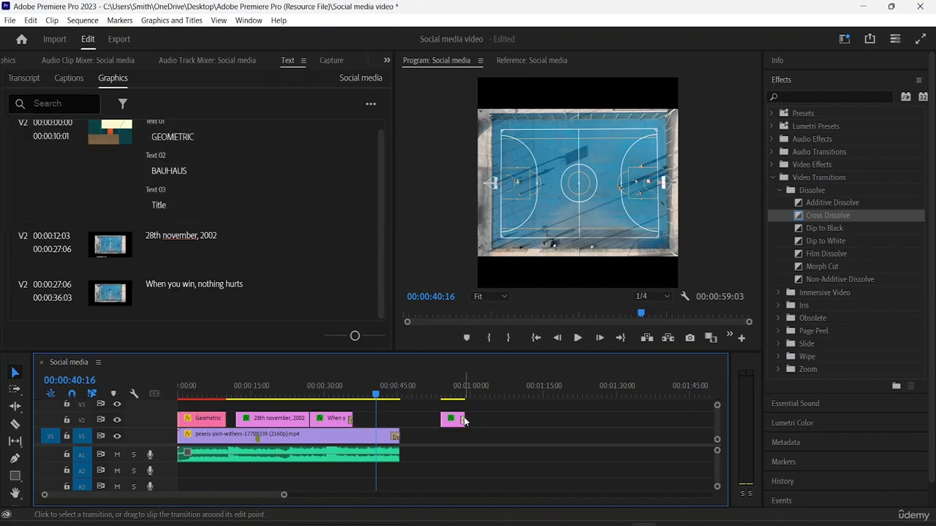
{"action": "left_click_drag", "start_coordinate": [464, 420], "coordinate": [400, 426]}
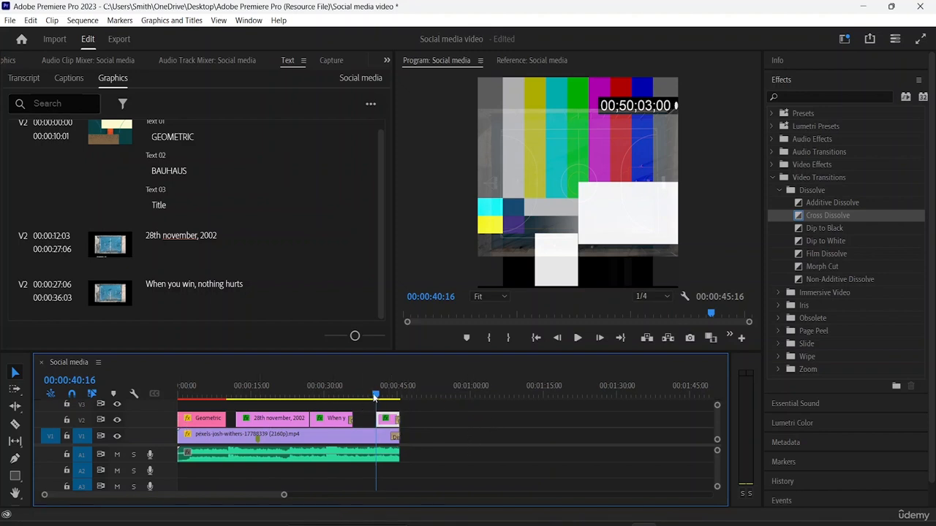
Show the effect controls of the Geometric Bauhaus Title clip and return the playhead to 00:00:00:00.
{"action": "left_click_drag", "start_coordinate": [375, 397], "coordinate": [192, 396]}
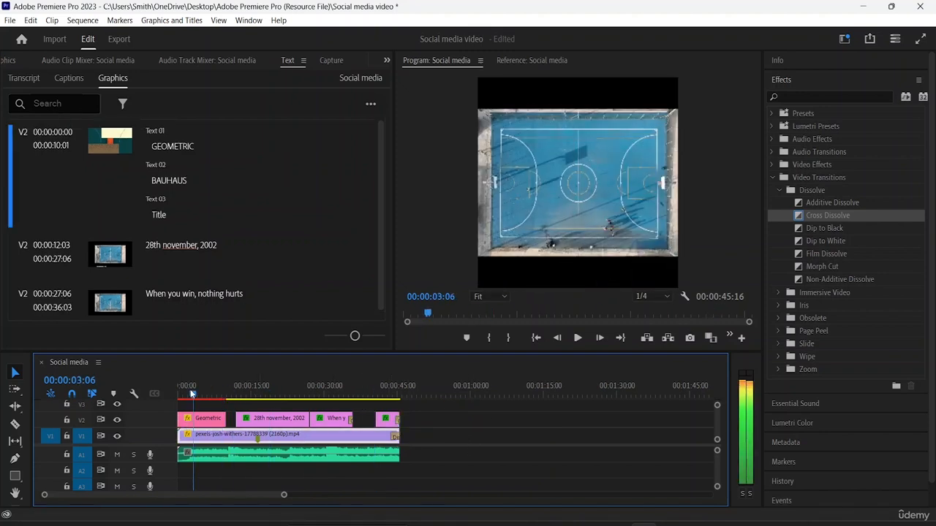
{"action": "left_click", "coordinate": [212, 423]}
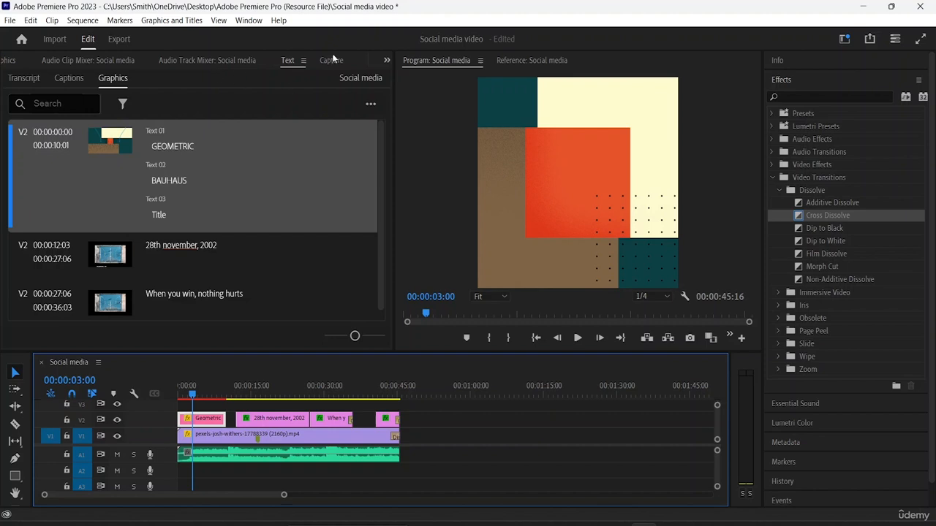
{"action": "left_click", "coordinate": [387, 60]}
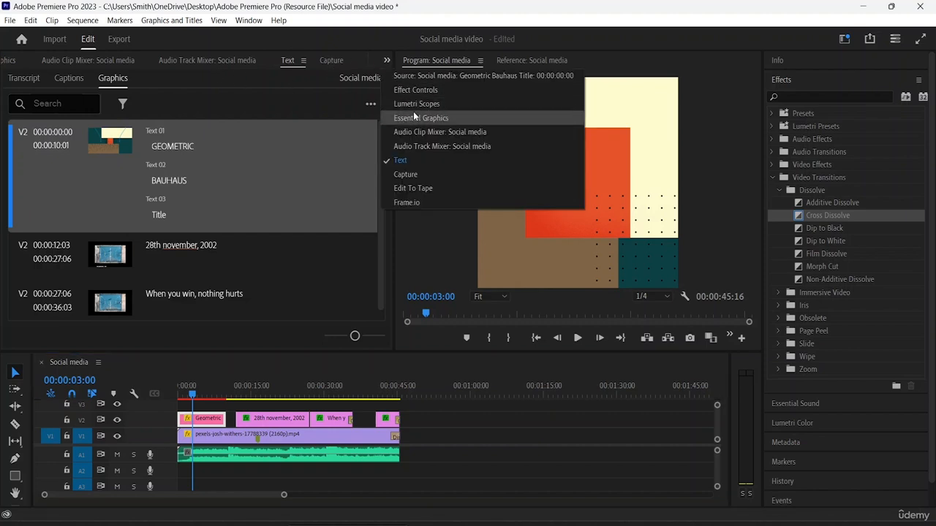
{"action": "left_click", "coordinate": [416, 90]}
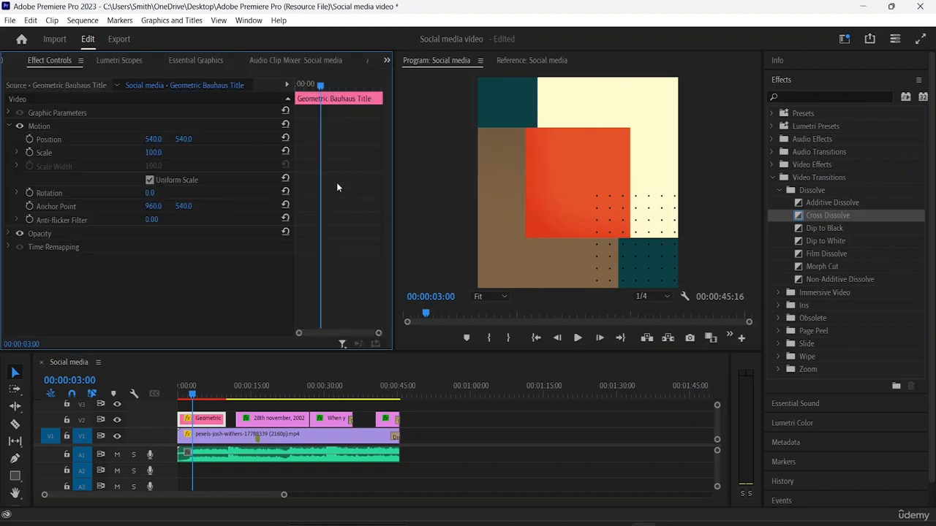
{"action": "left_click_drag", "start_coordinate": [322, 86], "coordinate": [236, 129]}
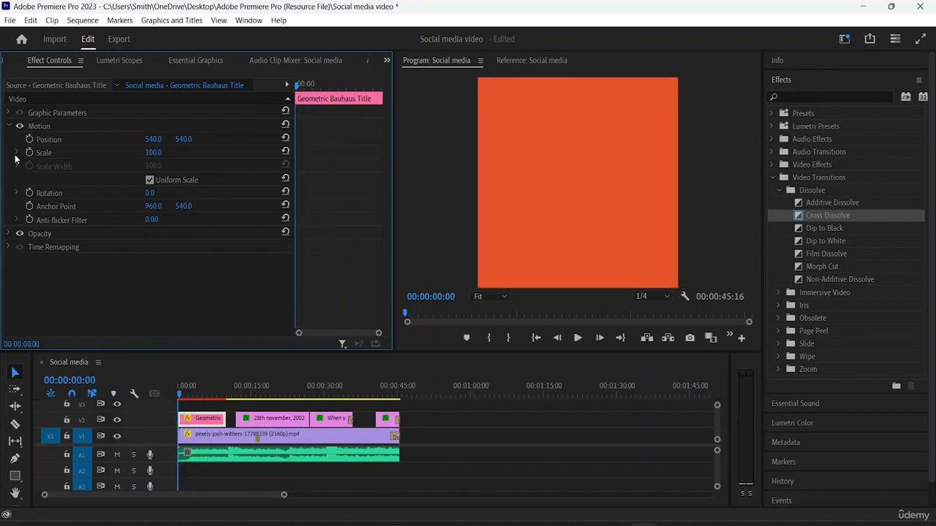
Collapse the effects list and play the Geometric Bauhaus Title from the start, stopping at 00:00:05:00.
{"action": "left_click", "coordinate": [194, 60]}
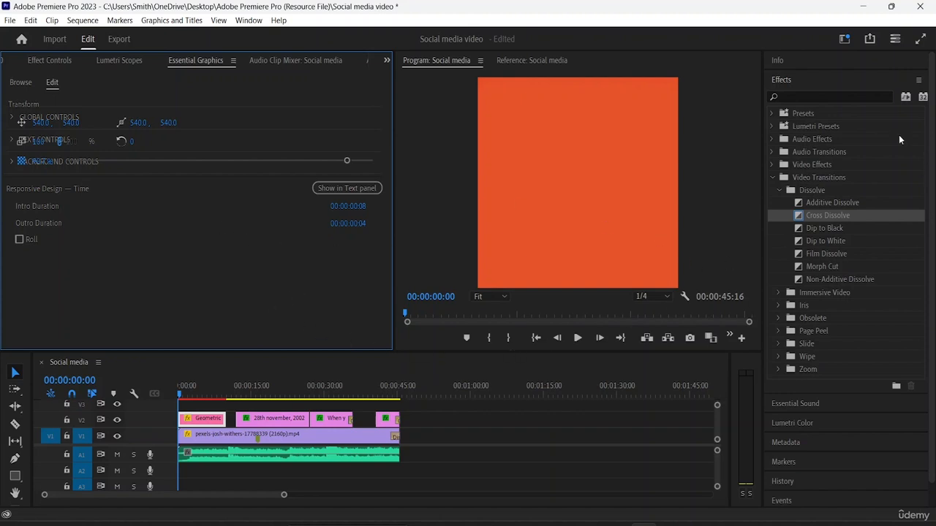
{"action": "left_click", "coordinate": [780, 80]}
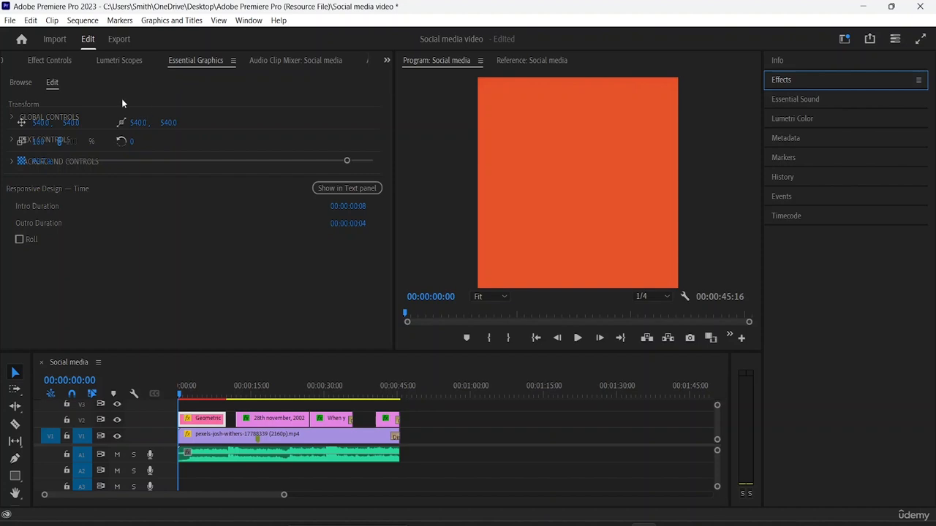
{"action": "left_click", "coordinate": [61, 291]}
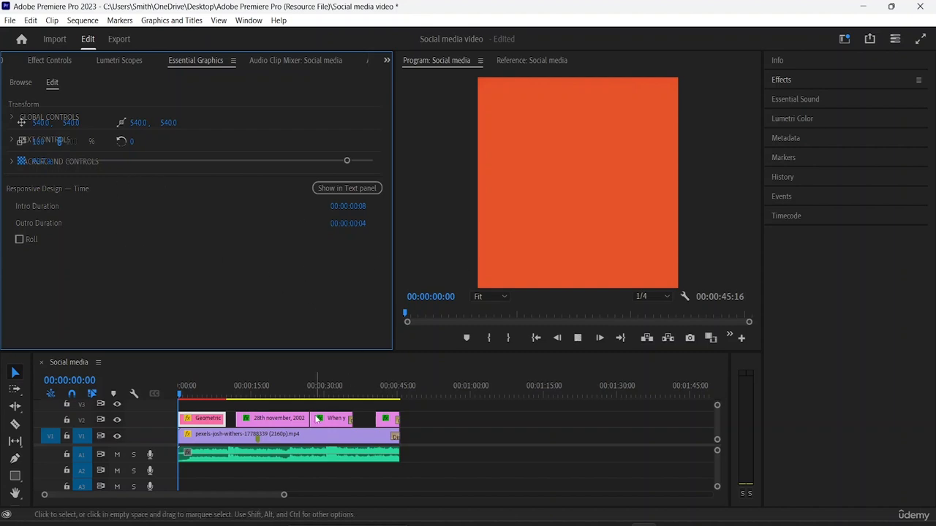
{"action": "key", "text": "space"}
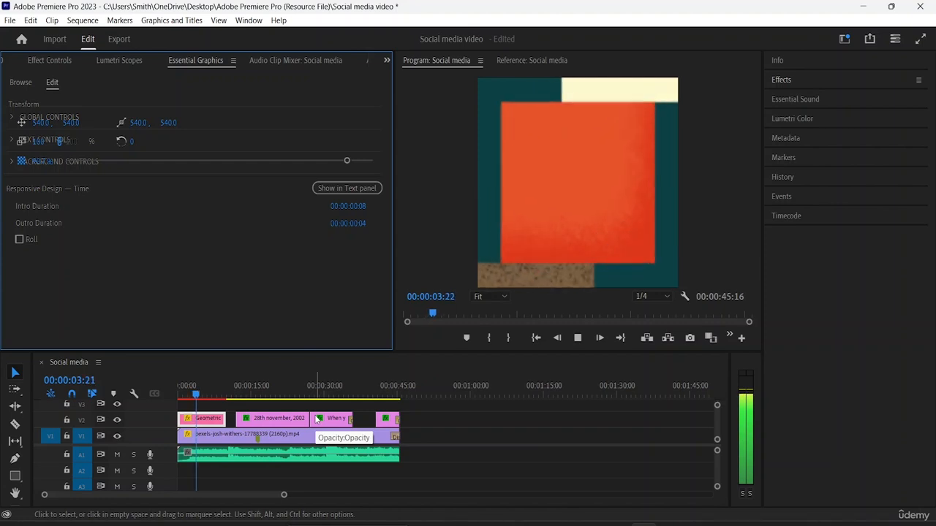
{"action": "key", "text": "space"}
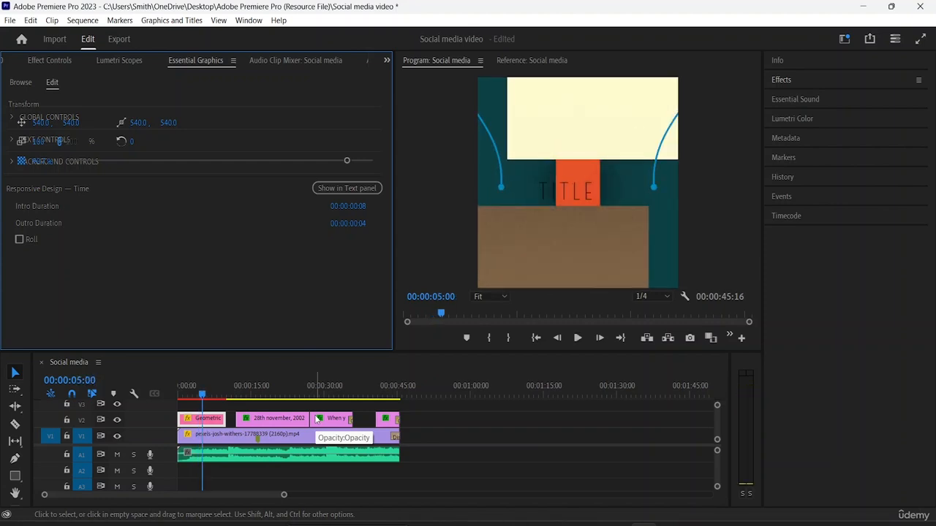
Select the Geometric Bauhaus Title in the preview and expand its text controls in Essential Graphics.
{"action": "left_click", "coordinate": [564, 194]}
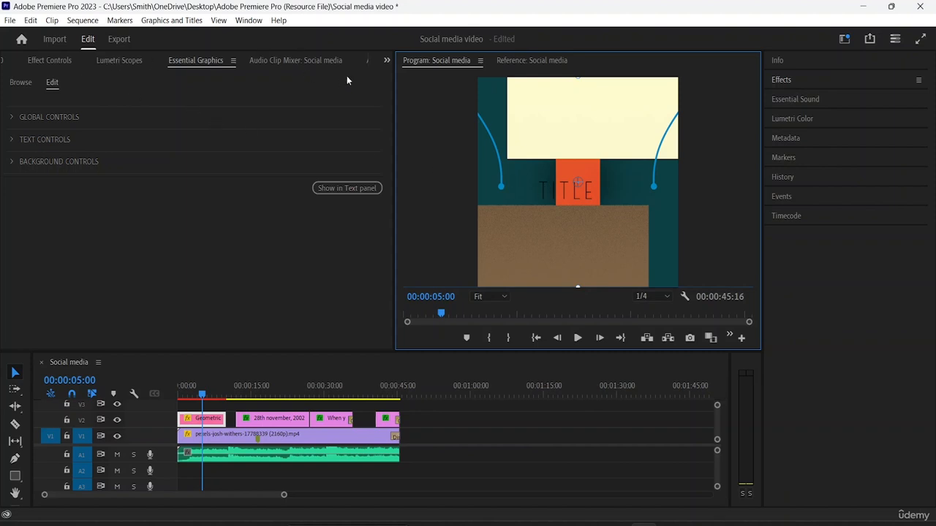
{"action": "left_click", "coordinate": [387, 60]}
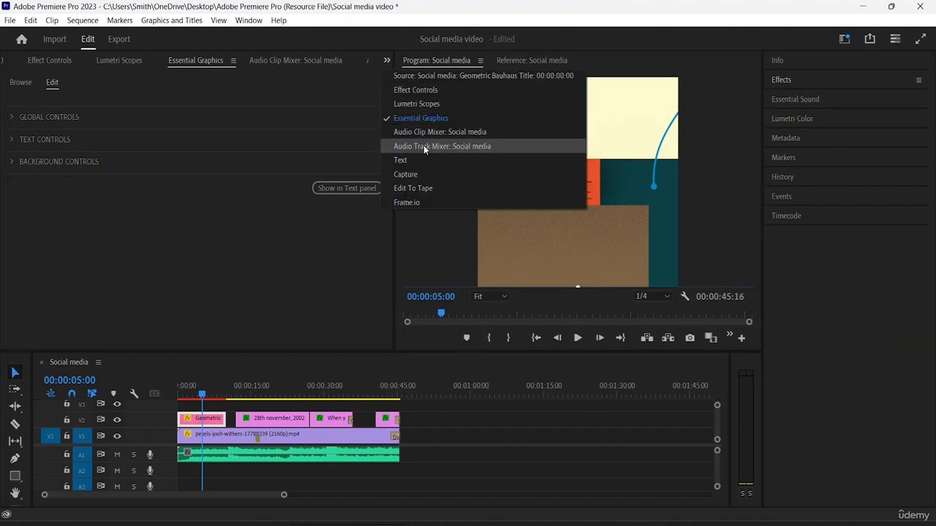
{"action": "left_click", "coordinate": [429, 118]}
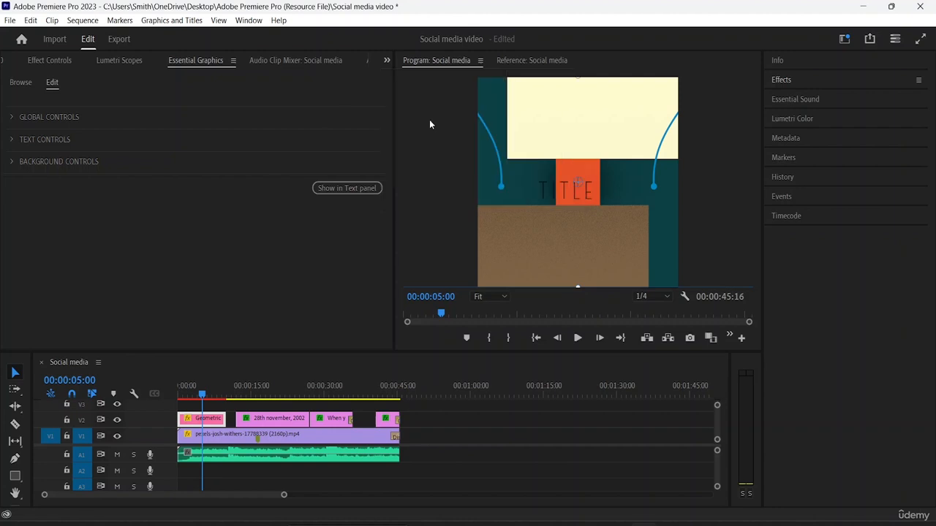
{"action": "left_click", "coordinate": [26, 85]}
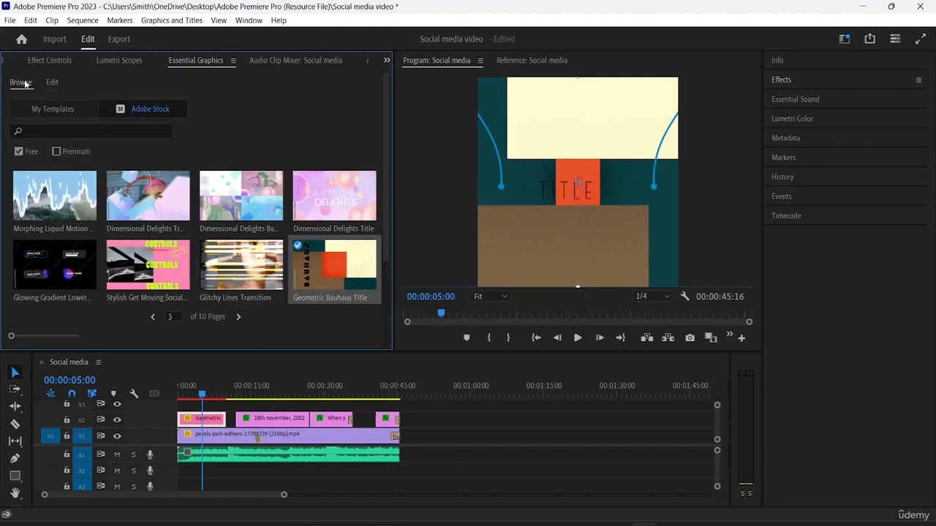
{"action": "left_click", "coordinate": [52, 84]}
{"action": "left_click", "coordinate": [16, 143]}
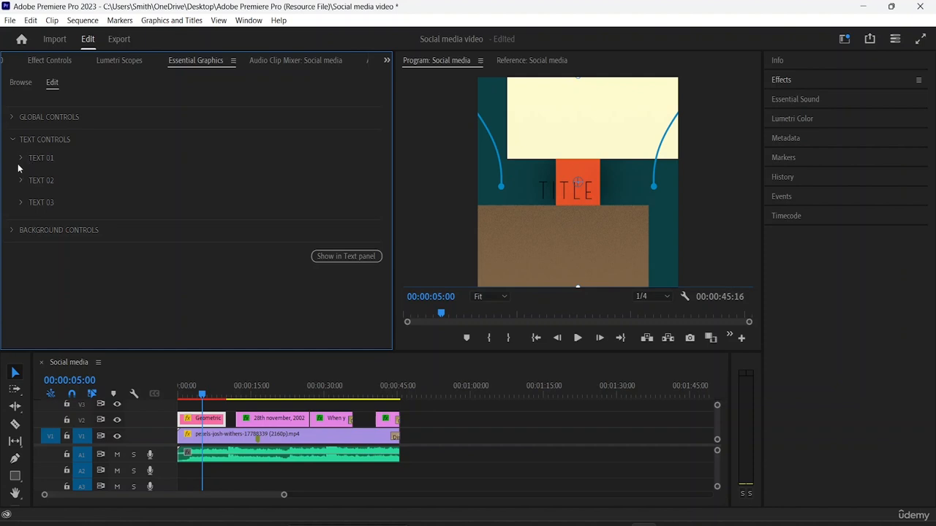
Examine the Text 01 and Text 02 settings of the Geometric Bauhaus Title, including the Text 01 color.
{"action": "left_click", "coordinate": [20, 159]}
{"action": "scroll", "coordinate": [118, 215], "scroll_direction": "down", "scroll_amount": 1}
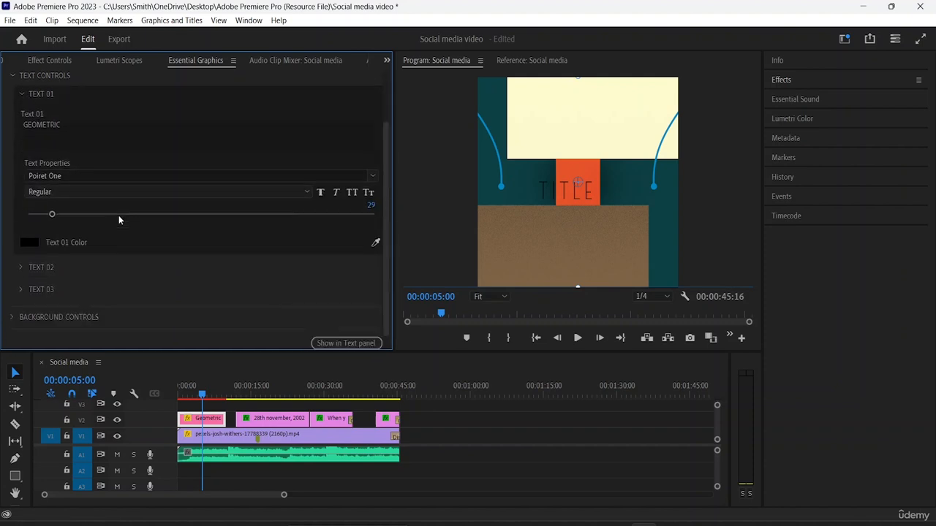
{"action": "scroll", "coordinate": [118, 215], "scroll_direction": "up", "scroll_amount": 1}
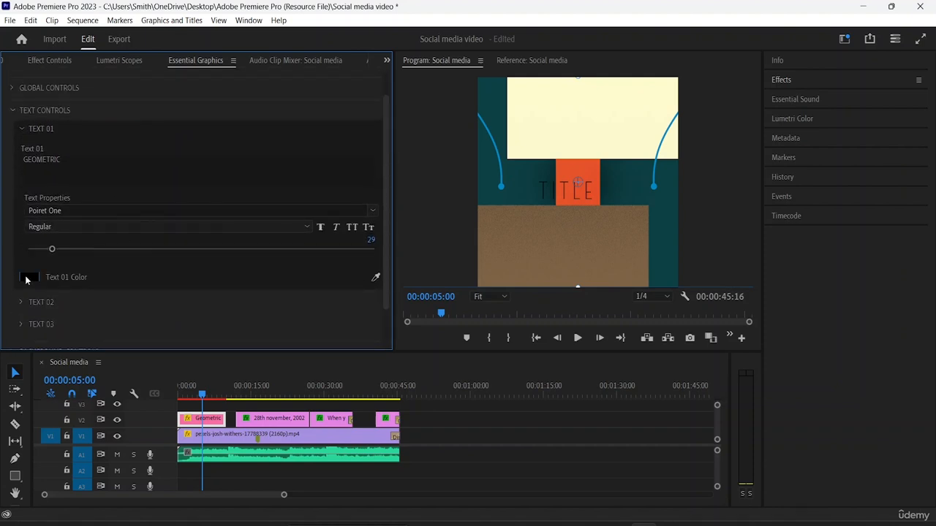
{"action": "left_click", "coordinate": [26, 280]}
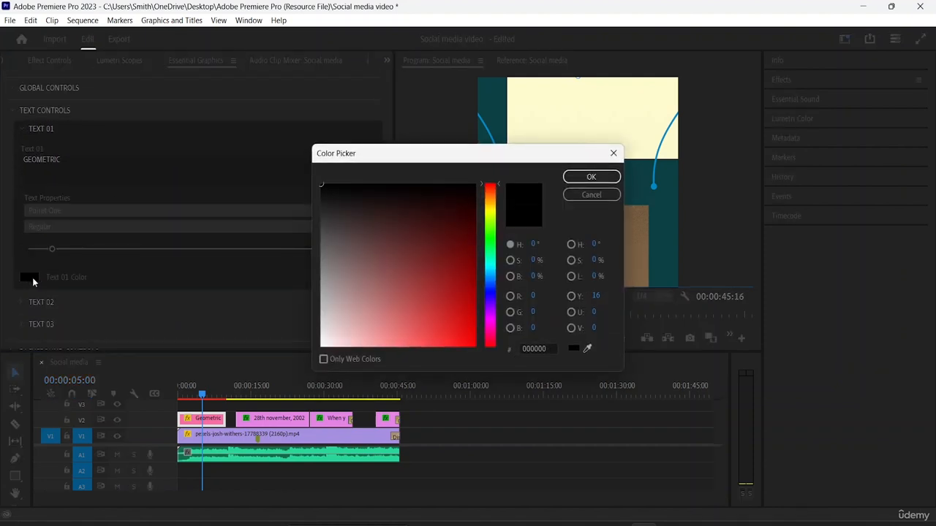
{"action": "left_click", "coordinate": [591, 196]}
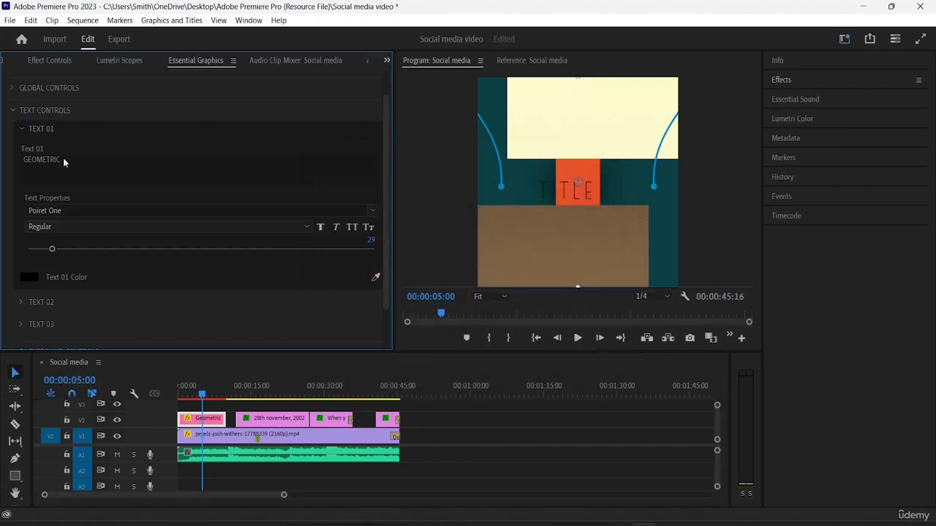
{"action": "scroll", "coordinate": [63, 161], "scroll_direction": "down", "scroll_amount": 1}
{"action": "scroll", "coordinate": [56, 138], "scroll_direction": "up", "scroll_amount": 1}
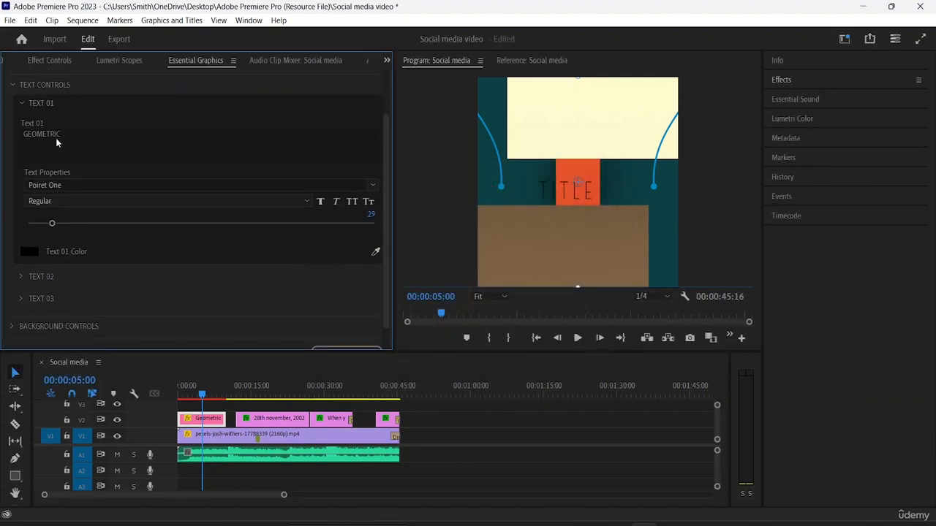
{"action": "left_click", "coordinate": [25, 104]}
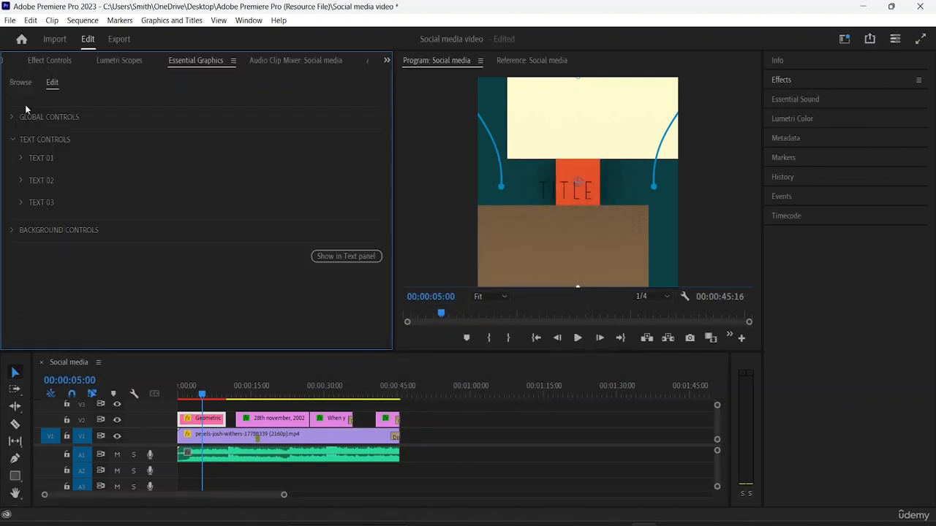
{"action": "left_click", "coordinate": [21, 181]}
{"action": "scroll", "coordinate": [67, 218], "scroll_direction": "down", "scroll_amount": 1}
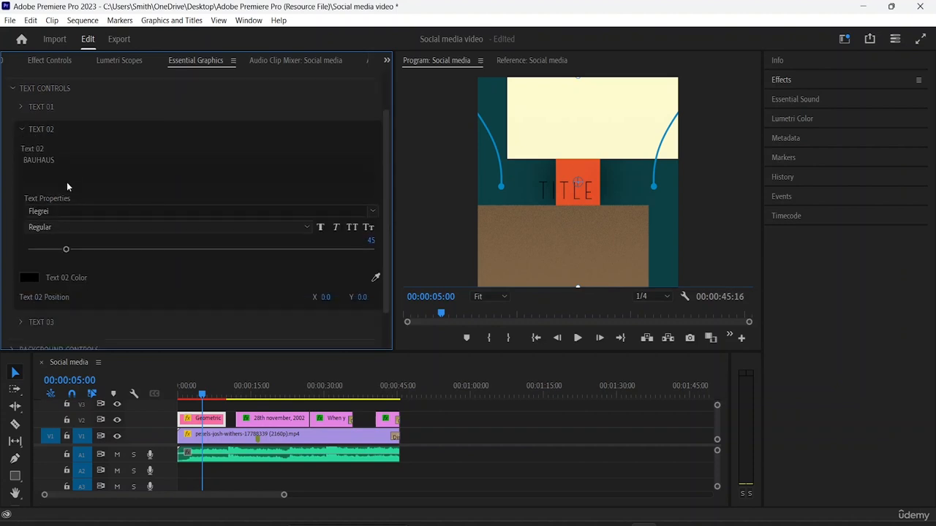
{"action": "left_click", "coordinate": [22, 130]}
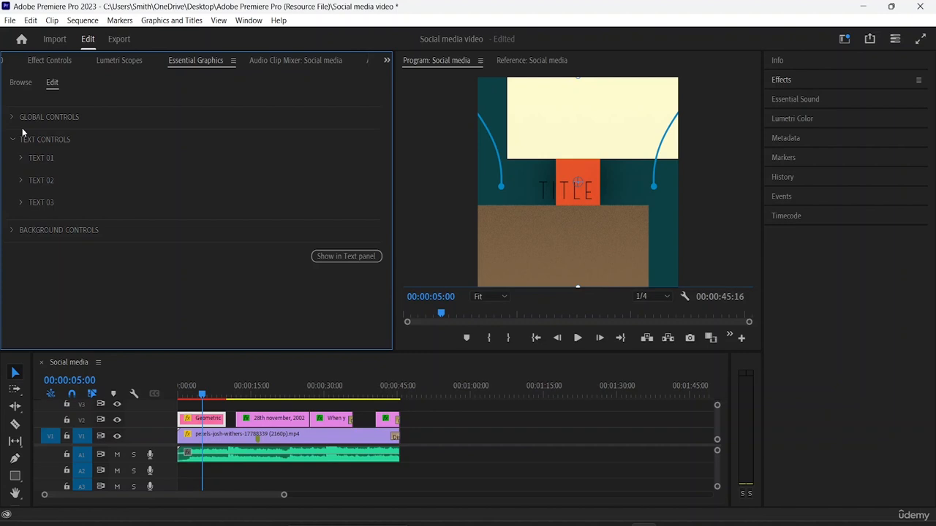
Replace the Text 03 wording of the Geometric Bauhaus Title with "PREMIERE PRO TUTORIAL".
{"action": "left_click", "coordinate": [21, 209]}
{"action": "scroll", "coordinate": [52, 232], "scroll_direction": "down", "scroll_amount": 1}
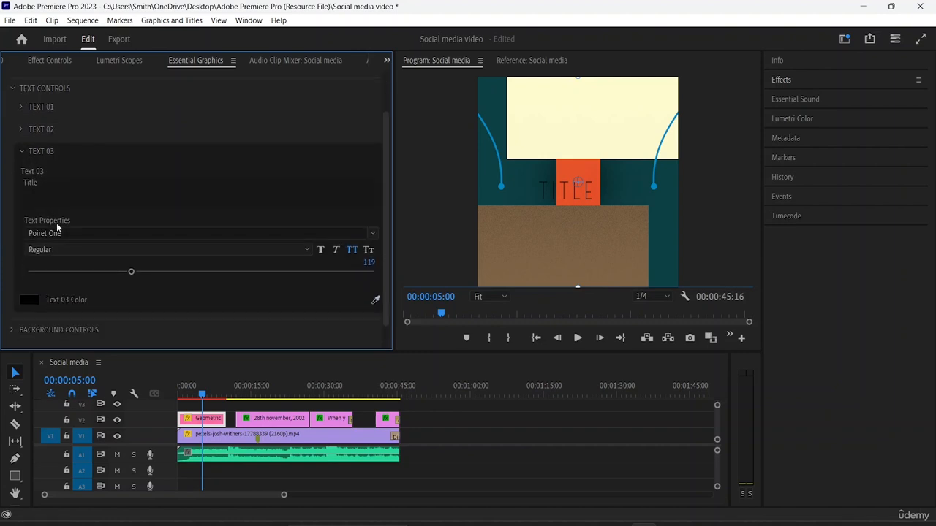
{"action": "double_click", "coordinate": [50, 167]}
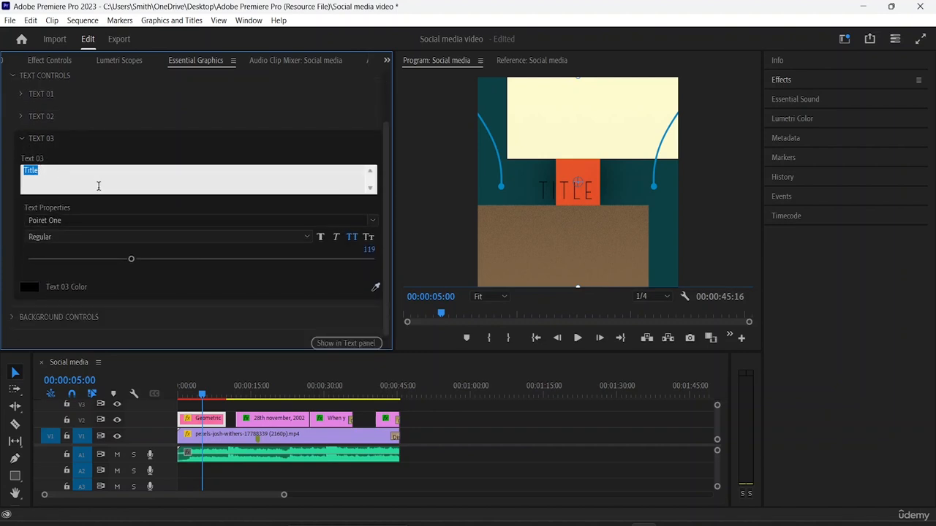
{"action": "key", "text": "BackSpace"}
{"action": "type", "text": "PREMIERE PRO TUTORIAL"}
{"action": "scroll", "coordinate": [302, 287], "scroll_direction": "down", "scroll_amount": 1}
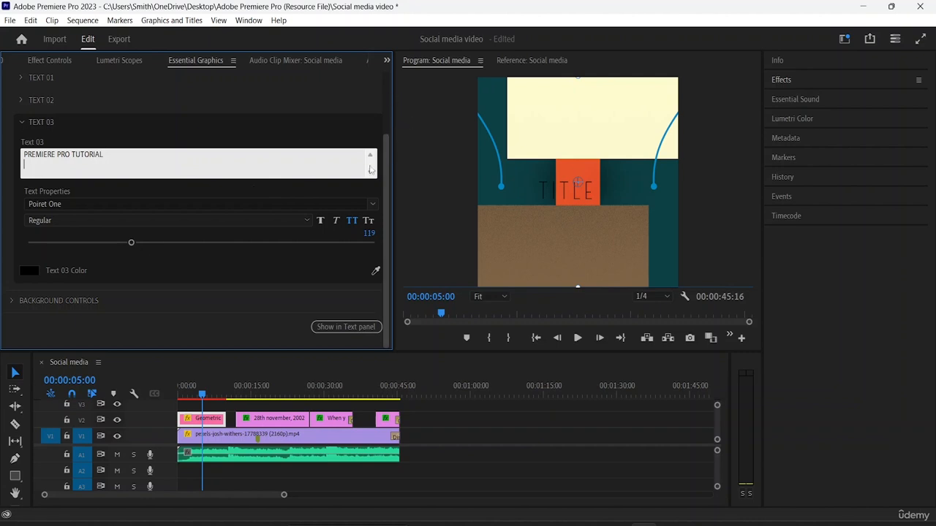
Show the Geometric Bauhaus Title's texts in the graphics text list and select the Text 03 entry.
{"action": "left_click", "coordinate": [352, 329]}
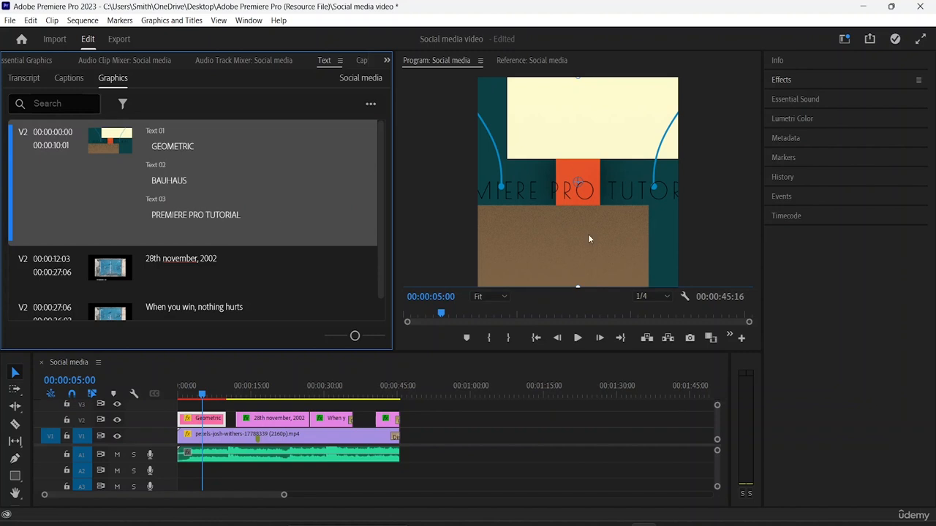
{"action": "left_click", "coordinate": [647, 189]}
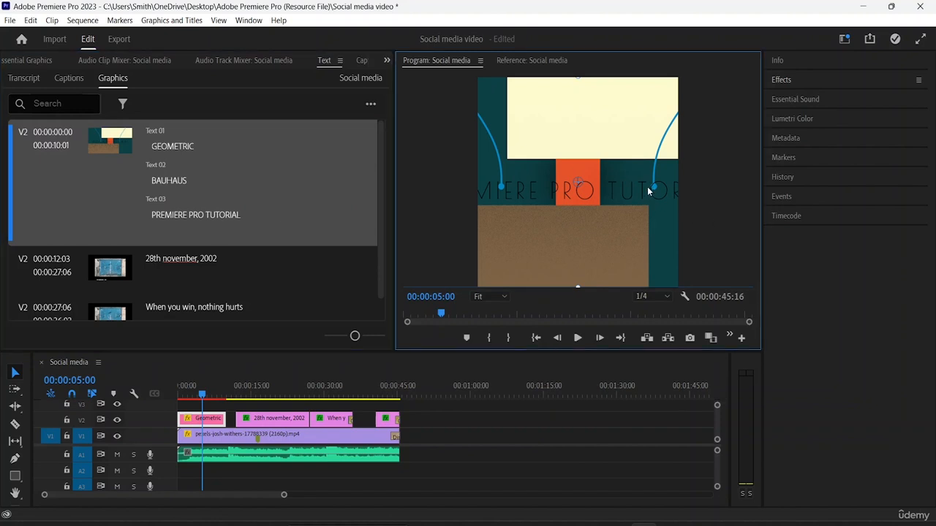
{"action": "left_click", "coordinate": [194, 217]}
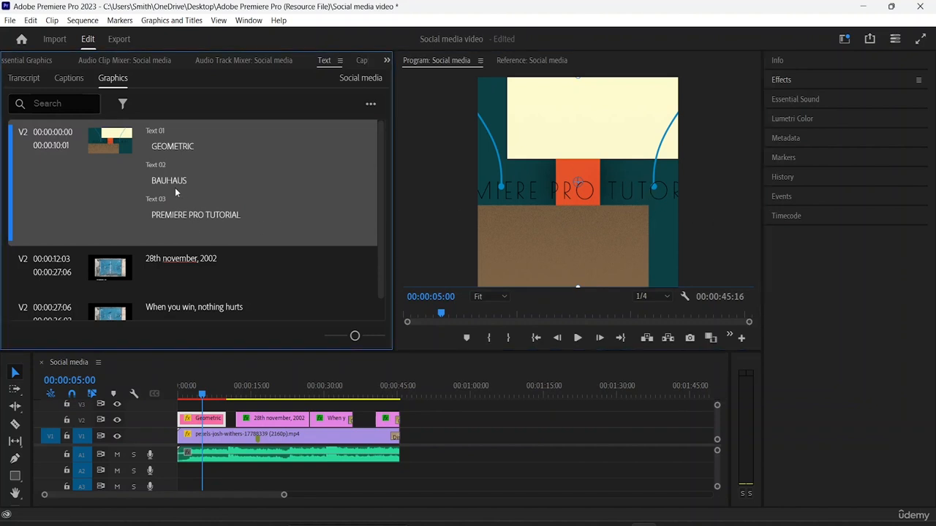
Nudge the Geometric Bauhaus Title slightly up and to the right in the preview, and reselect its entry in the graphics text list.
{"action": "mouse_move", "coordinate": [649, 189]}
{"action": "left_mouse_down"}
{"action": "mouse_move", "coordinate": [638, 194]}
{"action": "mouse_move", "coordinate": [657, 189]}
{"action": "left_mouse_up"}
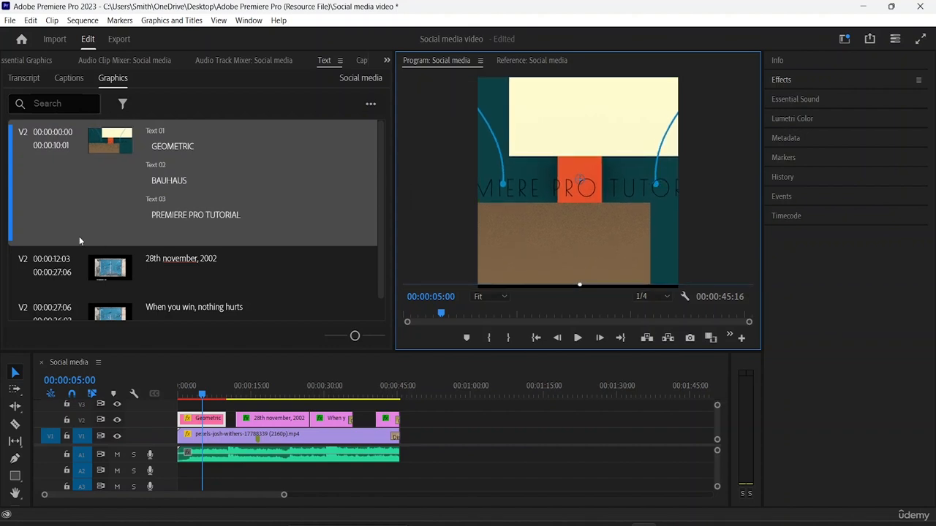
{"action": "left_click", "coordinate": [237, 235]}
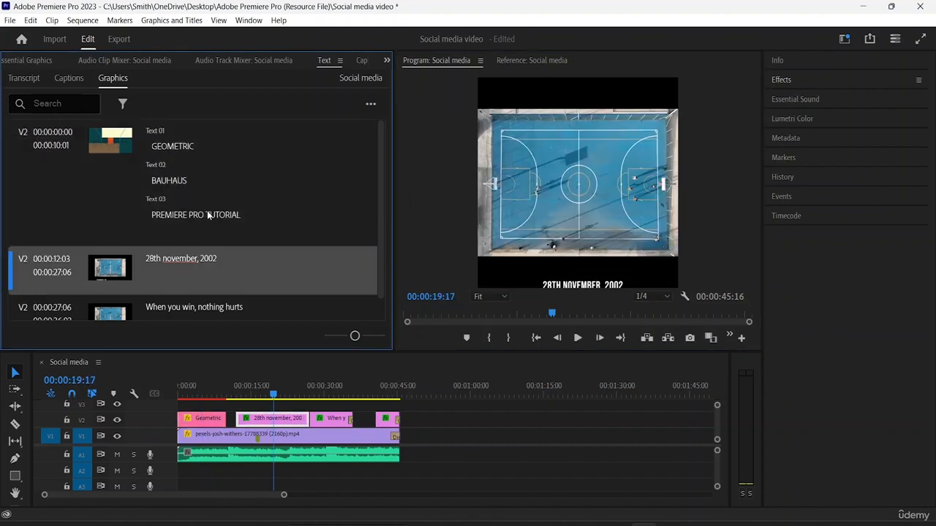
{"action": "left_click", "coordinate": [208, 214]}
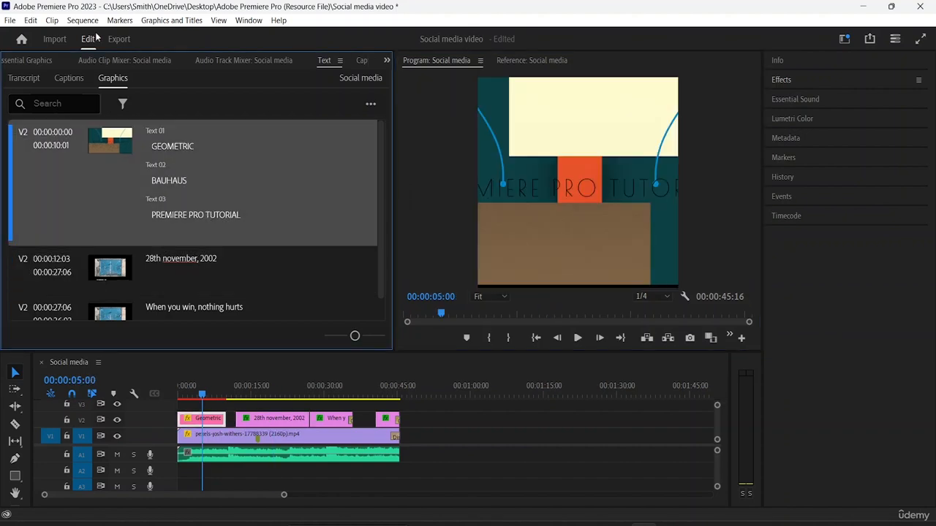
Break the Text 03 wording of the Geometric Bauhaus Title into separate lines reading PREMIERE, PRO and TUTORIAL.
{"action": "double_click", "coordinate": [179, 218]}
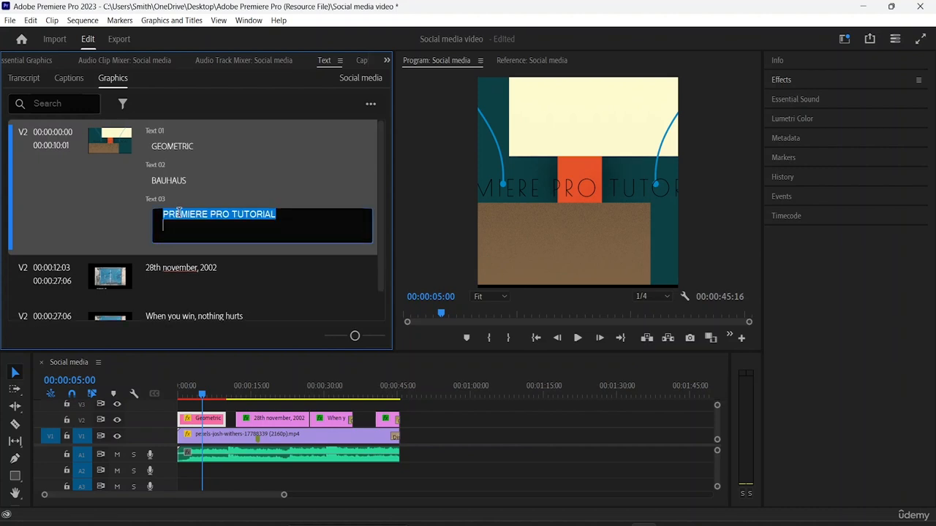
{"action": "left_click", "coordinate": [279, 215]}
{"action": "left_click", "coordinate": [233, 215]}
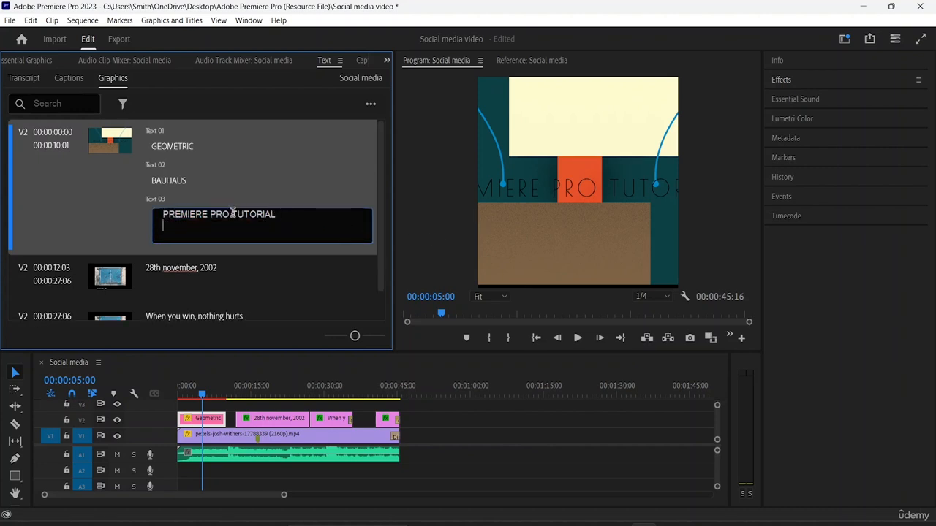
{"action": "key", "text": "Return"}
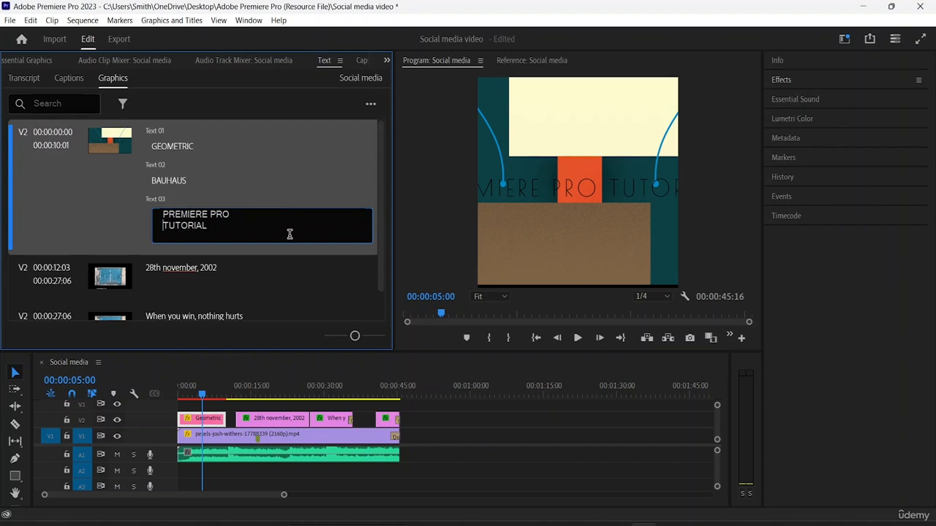
{"action": "left_click", "coordinate": [211, 214]}
{"action": "key", "text": "Return"}
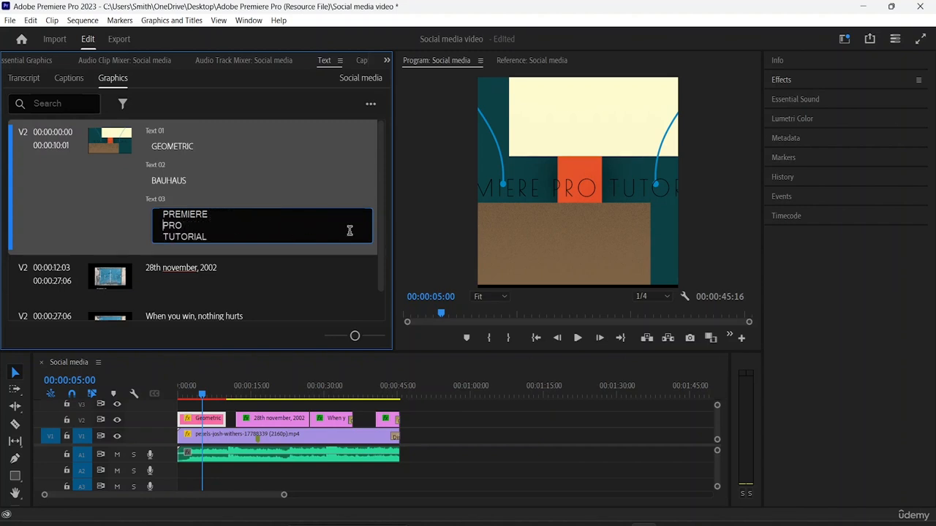
{"action": "left_click", "coordinate": [212, 233]}
{"action": "key", "text": "Return"}
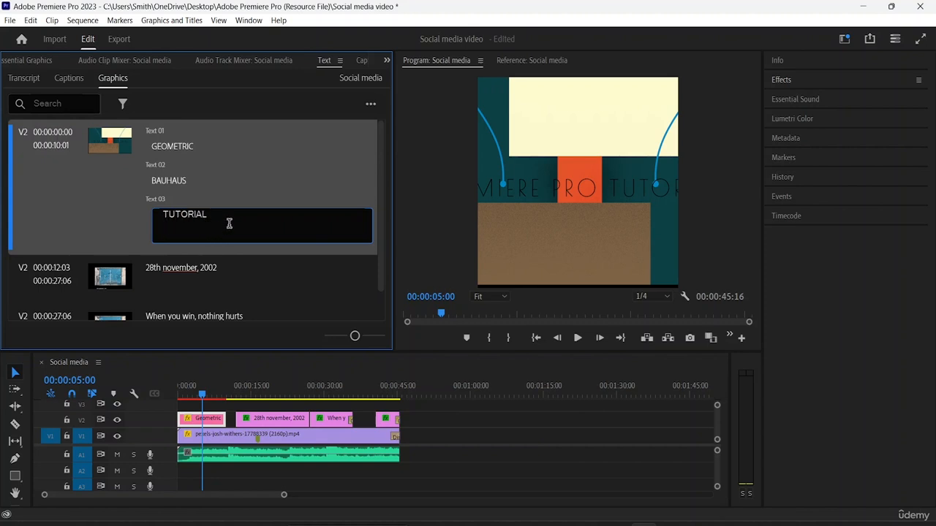
Cut all of the Text 03 wording and undo the cut.
{"action": "key", "text": "ctrl+a"}
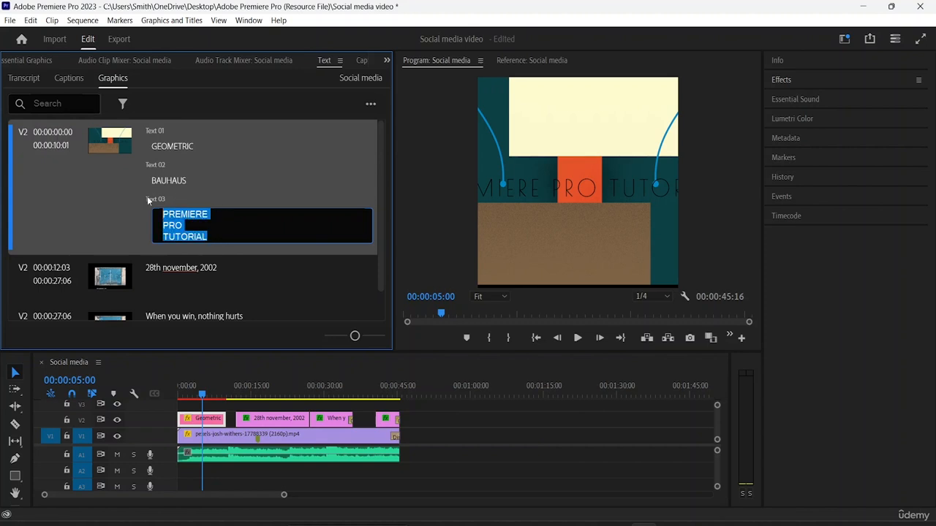
{"action": "right_click", "coordinate": [188, 220]}
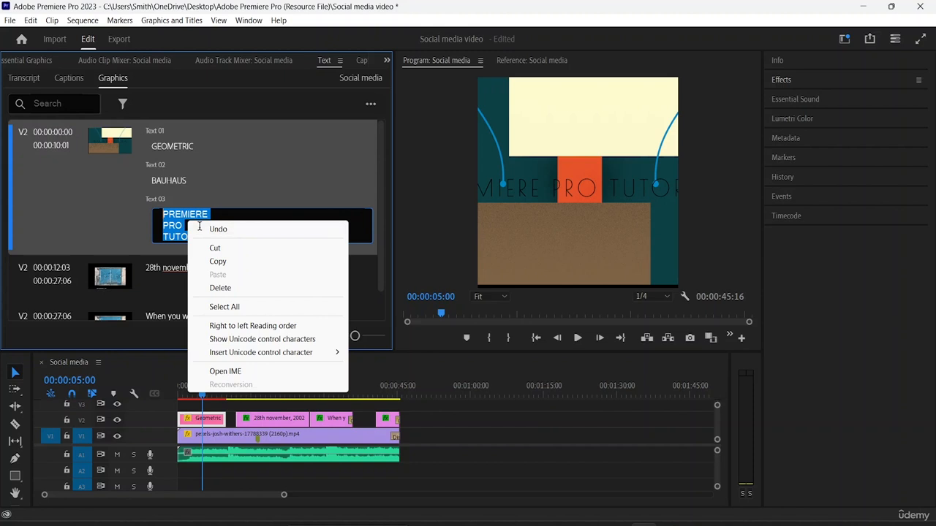
{"action": "left_click", "coordinate": [338, 248]}
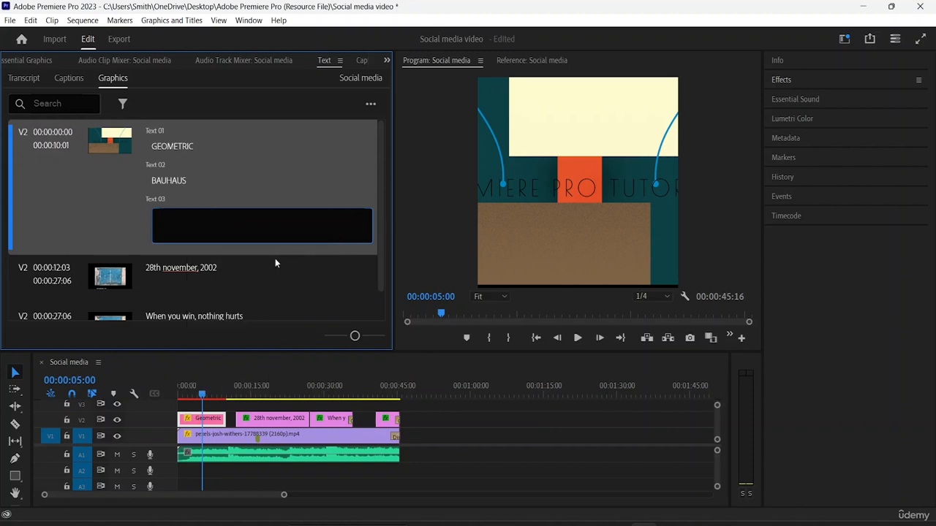
{"action": "key", "text": "ctrl+z"}
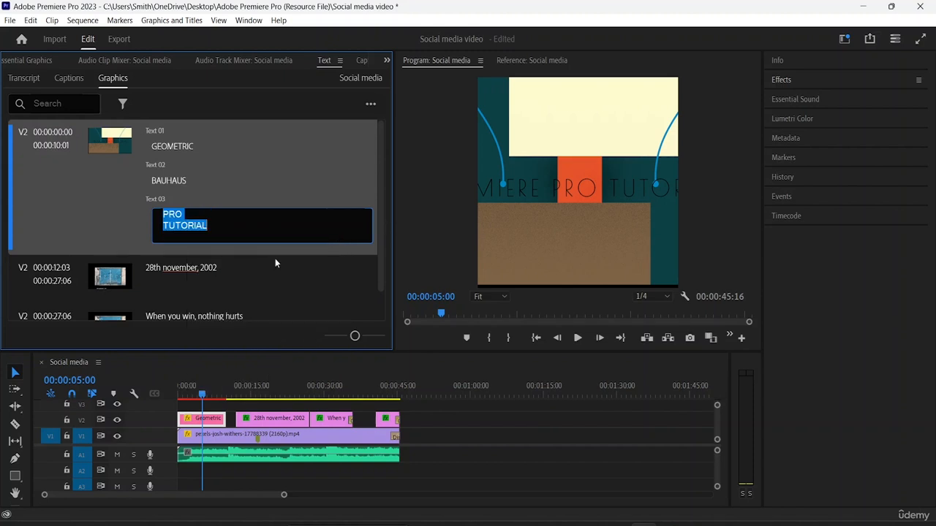
Retype the missing Text 03 wording so PREMIERE, PRO and TUTORIAL stand on three lines, and apply it to the title.
{"action": "left_click", "coordinate": [248, 227]}
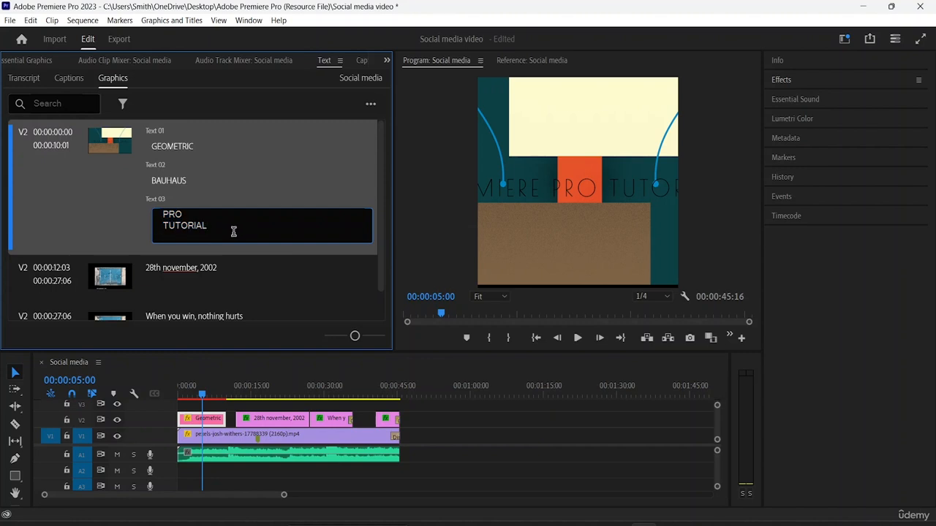
{"action": "left_click", "coordinate": [192, 218]}
{"action": "key", "text": "BackSpace"}
{"action": "type", "text": "EMIERE"}
{"action": "key", "text": "BackSpace"}
{"action": "key", "text": "Return"}
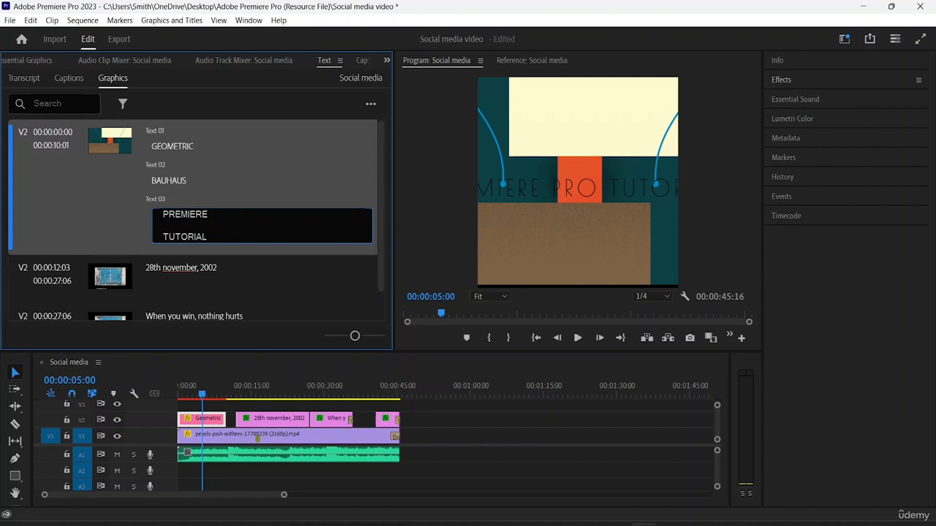
{"action": "type", "text": "PRO"}
{"action": "left_click", "coordinate": [424, 266]}
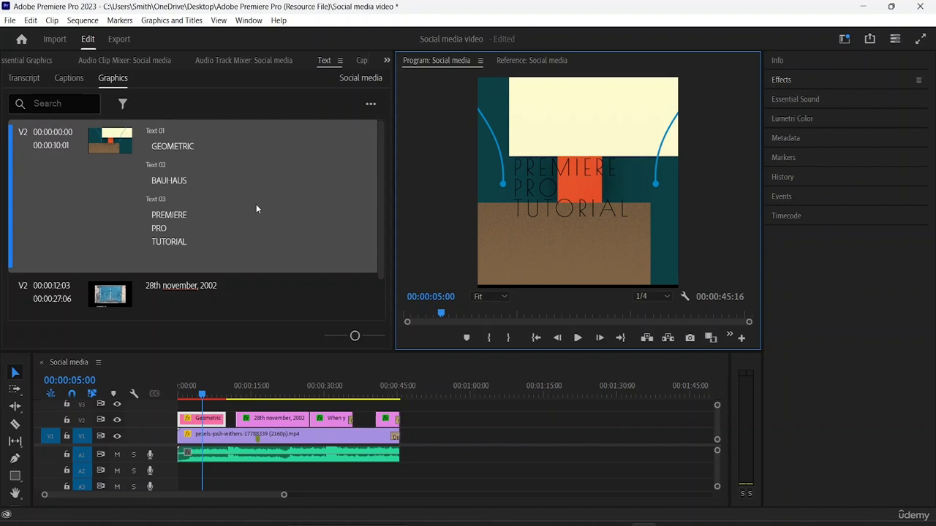
Return to the Geometric Bauhaus Title's Essential Graphics settings and try to adjust its opacity.
{"action": "left_click", "coordinate": [354, 61]}
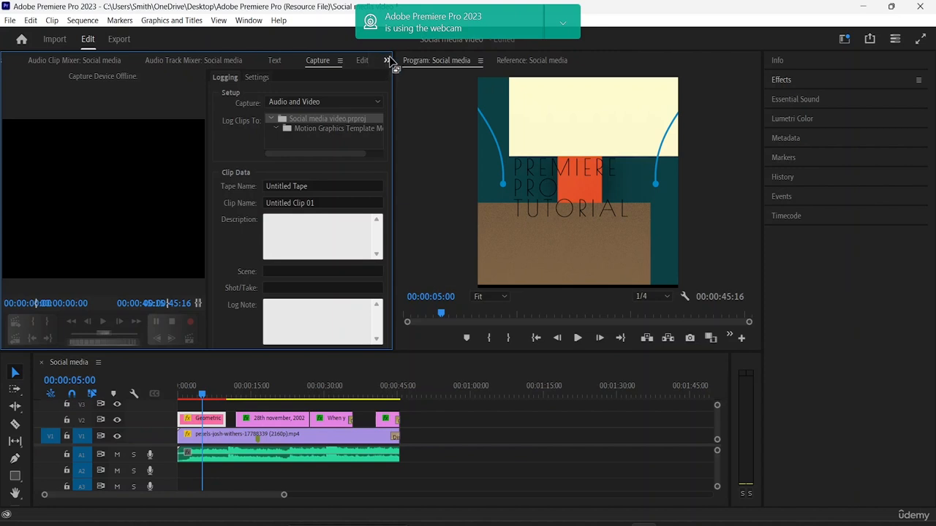
{"action": "left_click", "coordinate": [363, 61]}
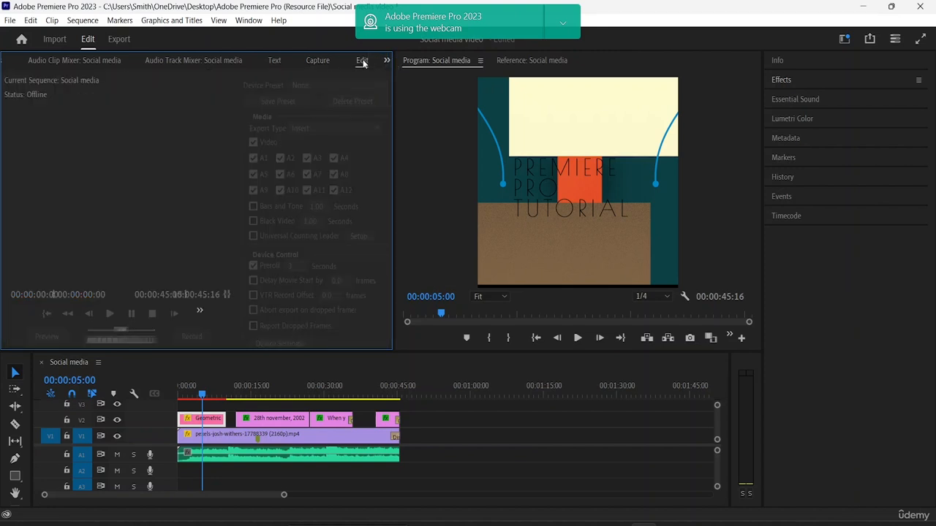
{"action": "left_click", "coordinate": [387, 60]}
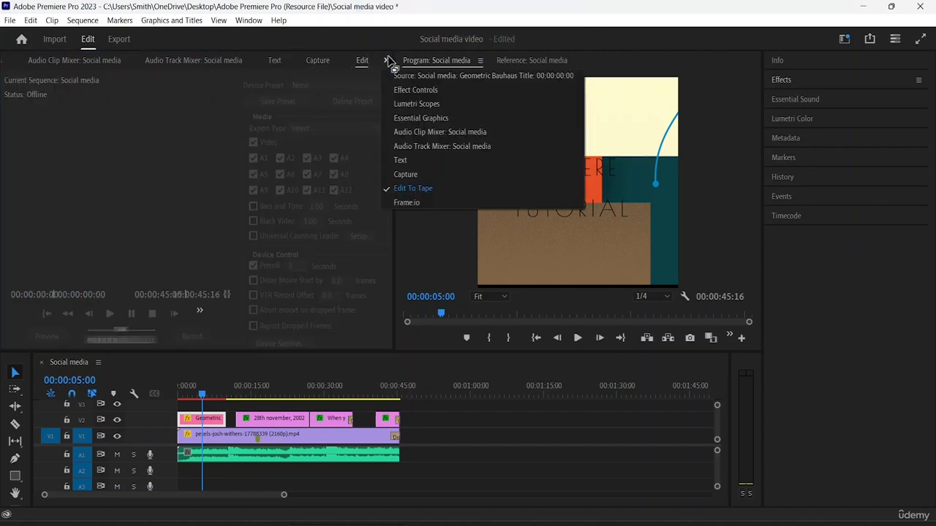
{"action": "left_click", "coordinate": [412, 119]}
{"action": "left_click_drag", "start_coordinate": [67, 160], "coordinate": [240, 161]}
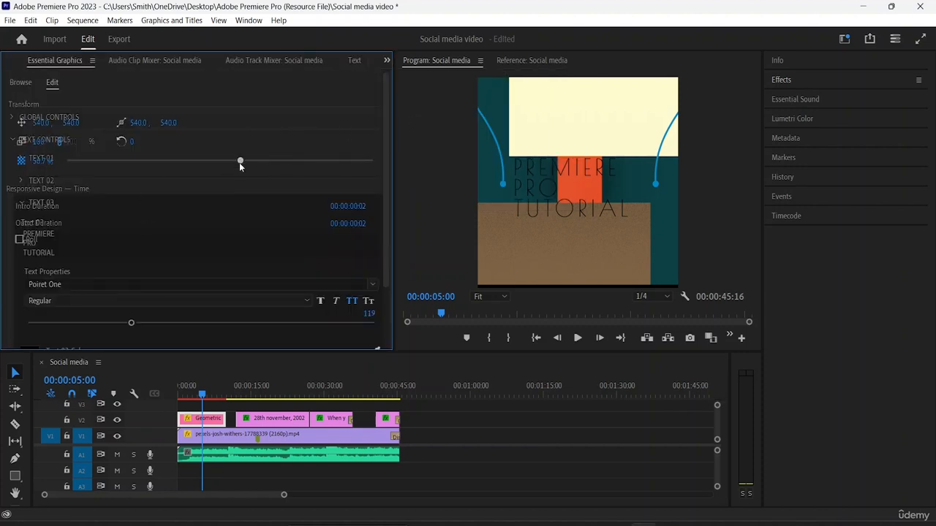
{"action": "left_click", "coordinate": [111, 161]}
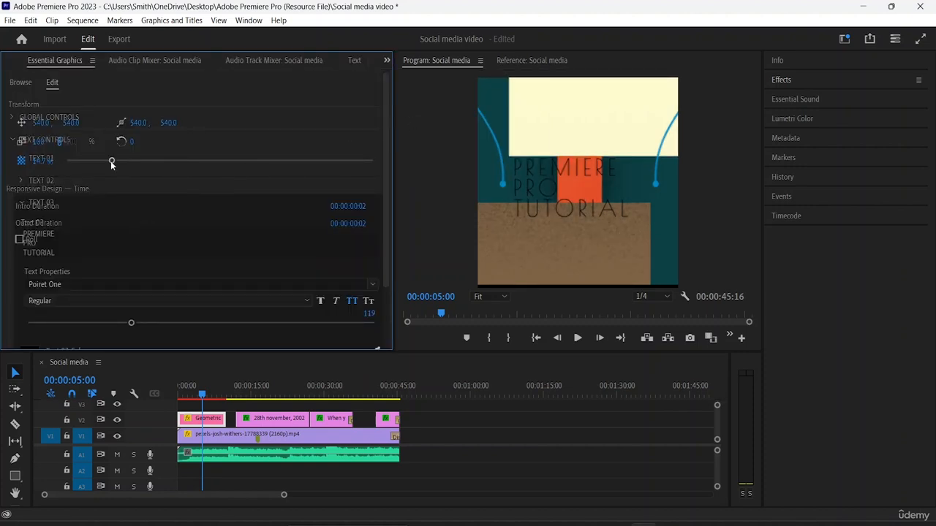
Set the Text 03 font to Parchment with the Regular style.
{"action": "scroll", "coordinate": [114, 139], "scroll_direction": "down", "scroll_amount": 3}
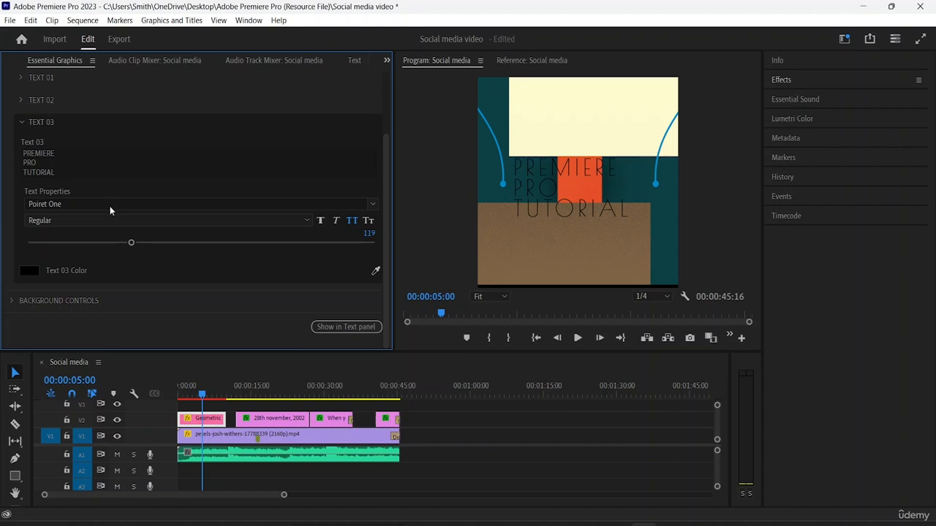
{"action": "scroll", "coordinate": [109, 206], "scroll_direction": "up", "scroll_amount": 1}
{"action": "scroll", "coordinate": [109, 204], "scroll_direction": "up", "scroll_amount": 1}
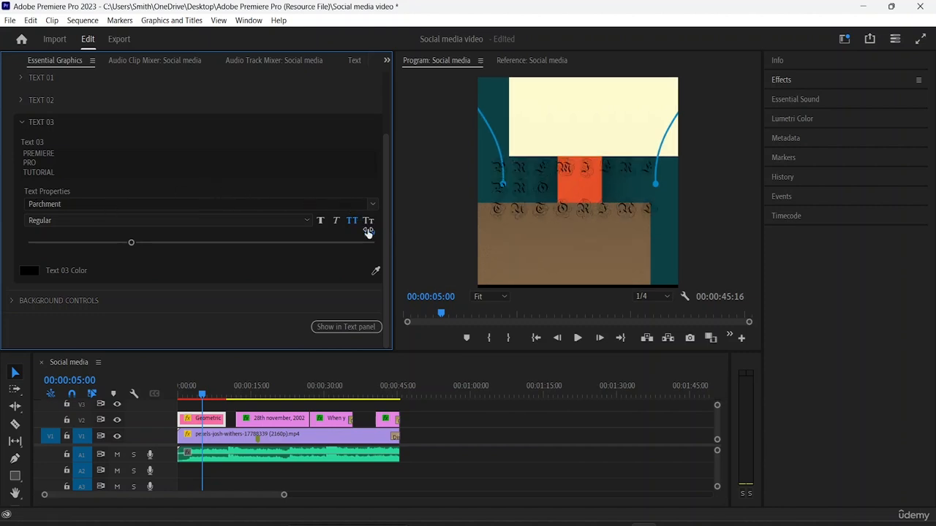
{"action": "left_click", "coordinate": [307, 220]}
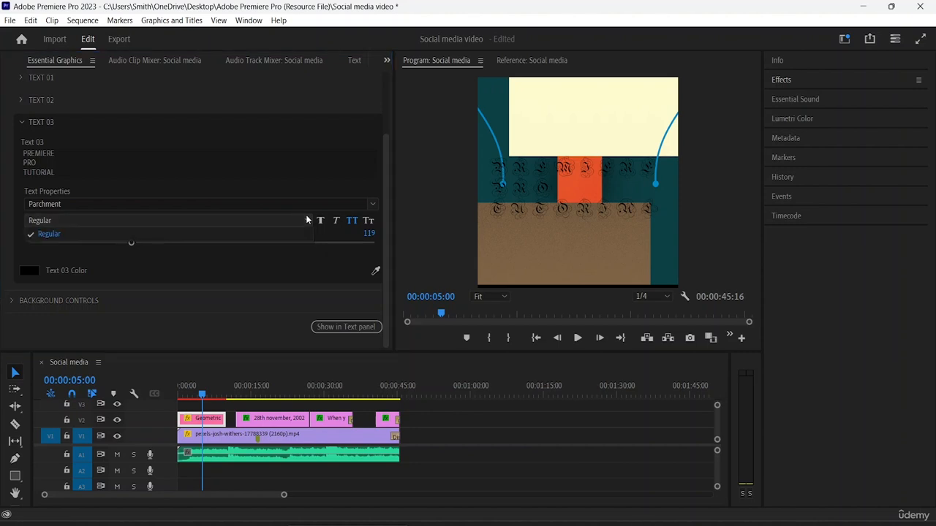
{"action": "left_click", "coordinate": [207, 234]}
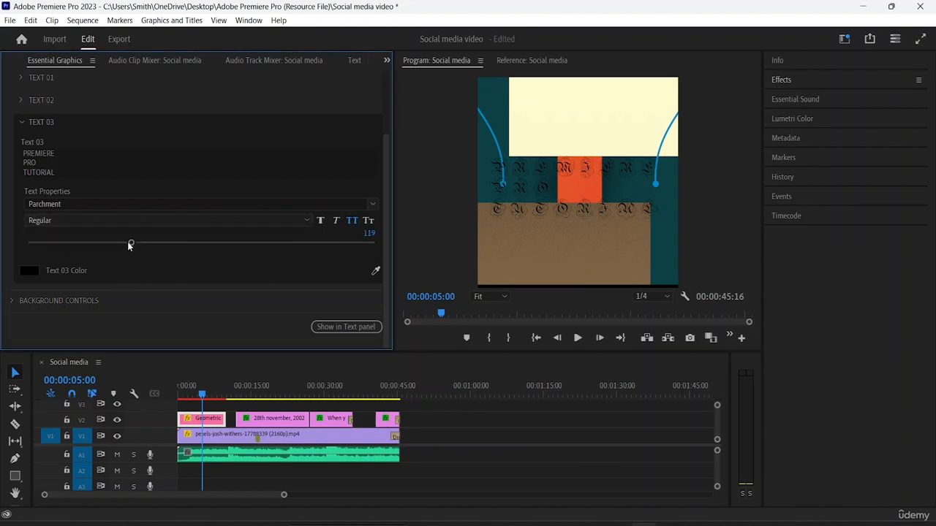
Set the Text 03 size to 109 and its font to Poppins Bold, and collapse the Text 03 settings.
{"action": "mouse_move", "coordinate": [128, 245]}
{"action": "left_mouse_down"}
{"action": "mouse_move", "coordinate": [100, 255]}
{"action": "mouse_move", "coordinate": [139, 256]}
{"action": "mouse_move", "coordinate": [172, 274]}
{"action": "mouse_move", "coordinate": [144, 249]}
{"action": "mouse_move", "coordinate": [110, 250]}
{"action": "mouse_move", "coordinate": [120, 250]}
{"action": "left_mouse_up"}
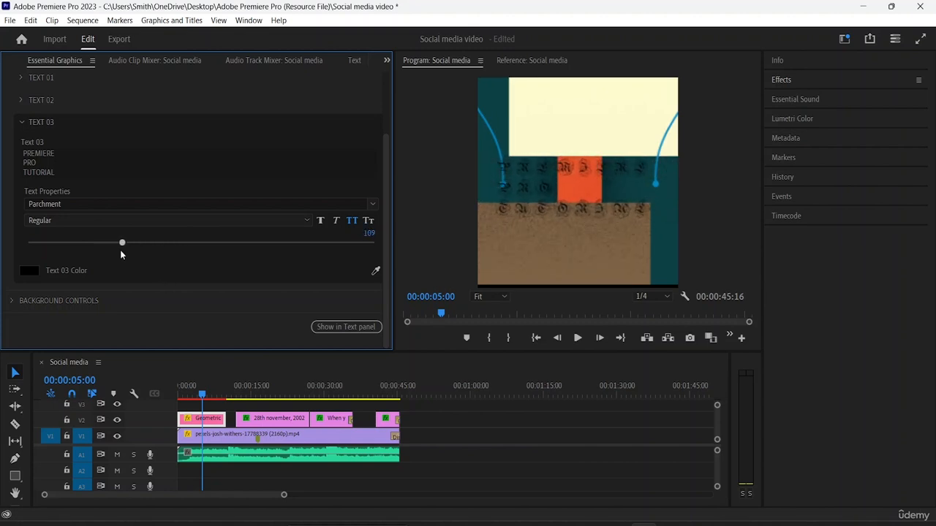
{"action": "left_click", "coordinate": [369, 204]}
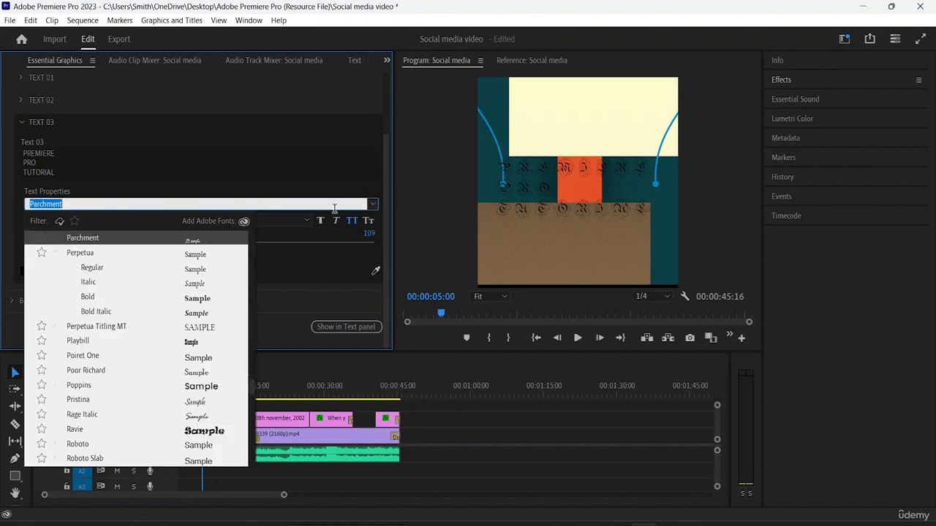
{"action": "left_click", "coordinate": [204, 386]}
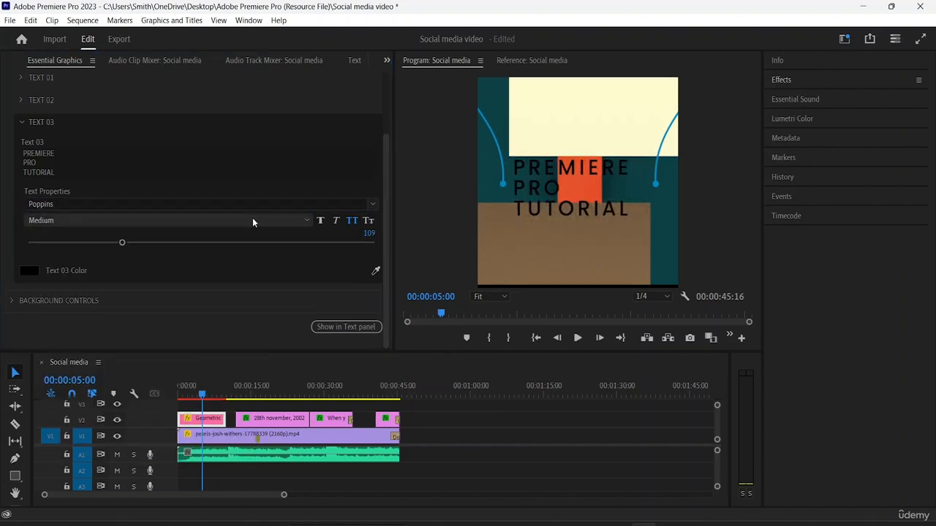
{"action": "left_click", "coordinate": [287, 222]}
{"action": "left_click", "coordinate": [182, 260]}
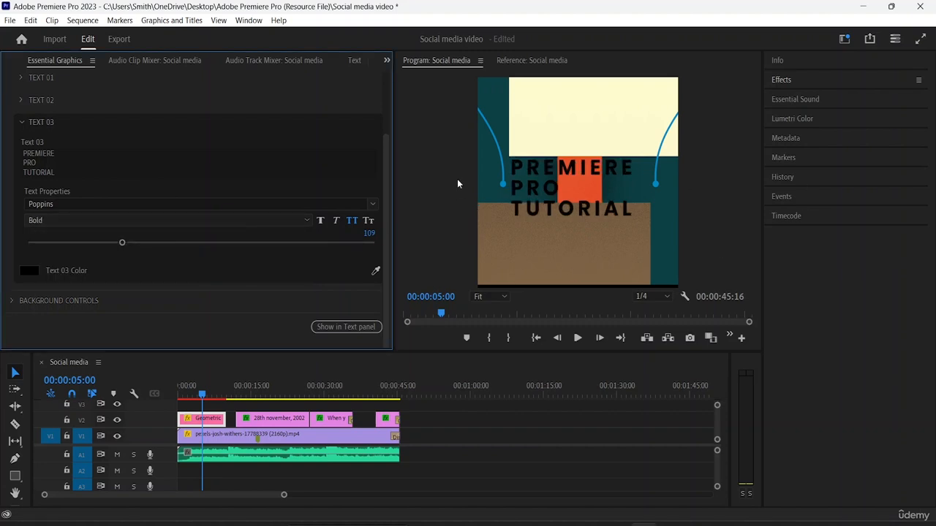
{"action": "scroll", "coordinate": [217, 196], "scroll_direction": "up", "scroll_amount": 2}
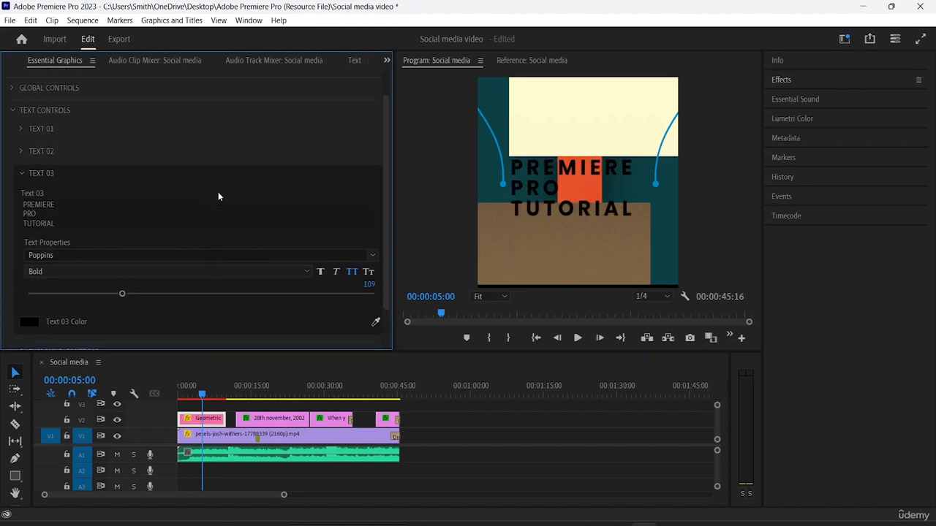
{"action": "left_click", "coordinate": [20, 174]}
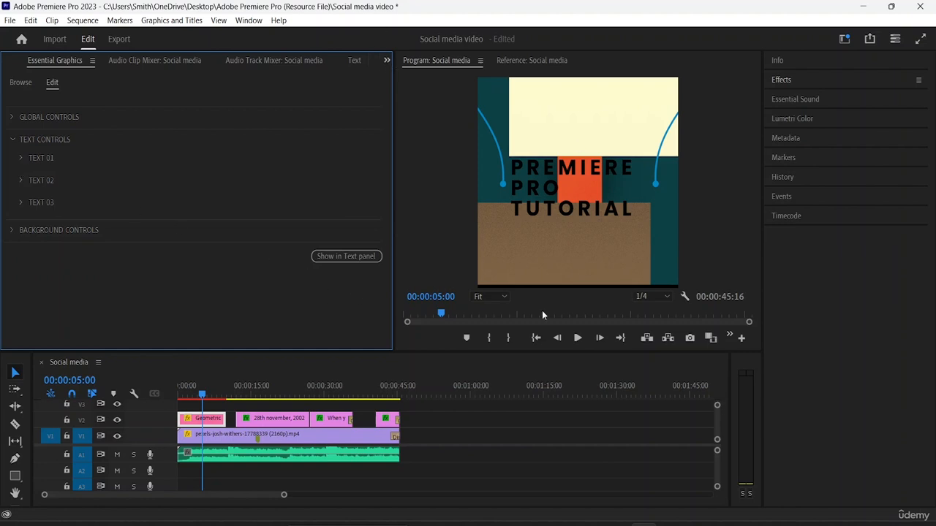
Play the sequence from the beginning, skipping ahead to about 25 seconds and again close to the last title clip, to review the graphics.
{"action": "left_click_drag", "start_coordinate": [203, 397], "coordinate": [164, 395]}
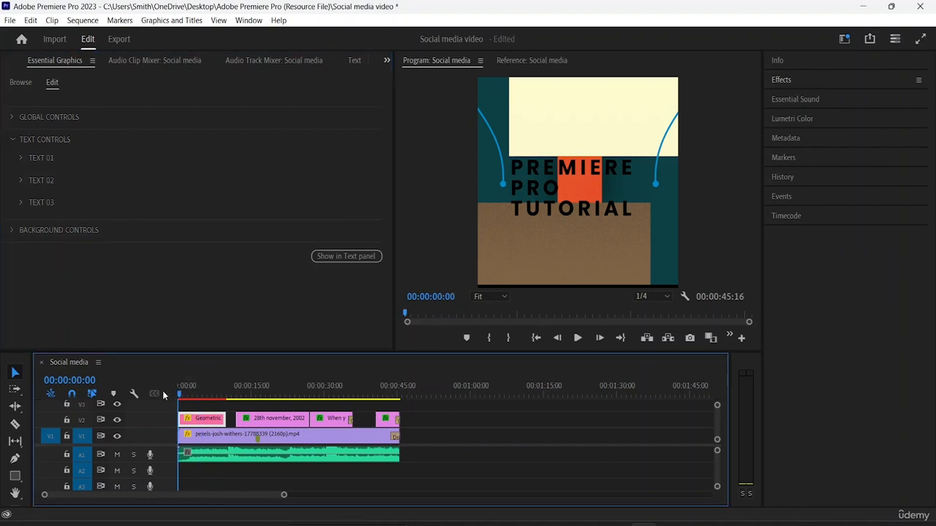
{"action": "key", "text": "space"}
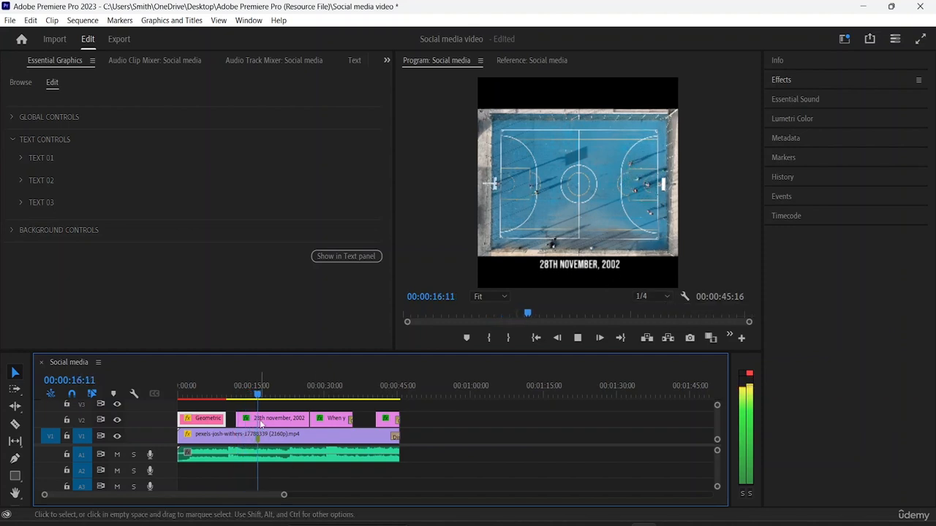
{"action": "left_click_drag", "start_coordinate": [261, 399], "coordinate": [303, 399]}
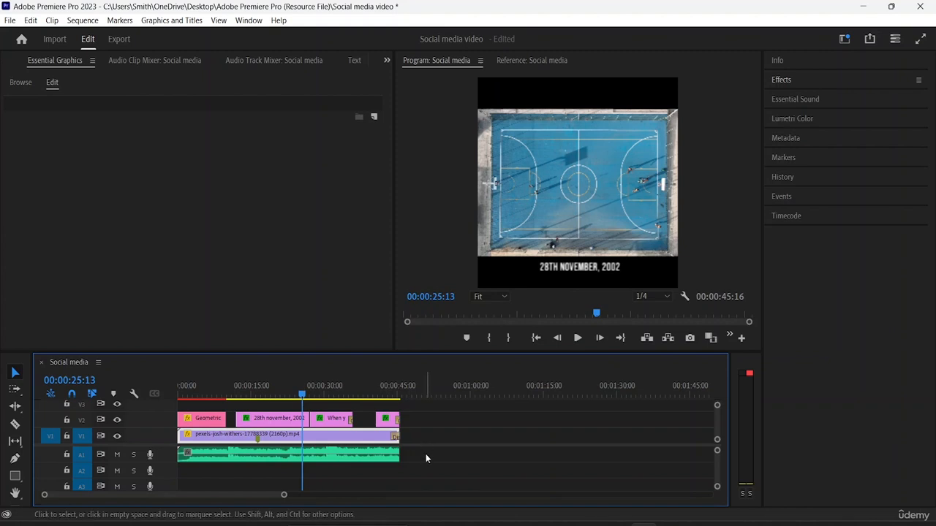
{"action": "key", "text": "space"}
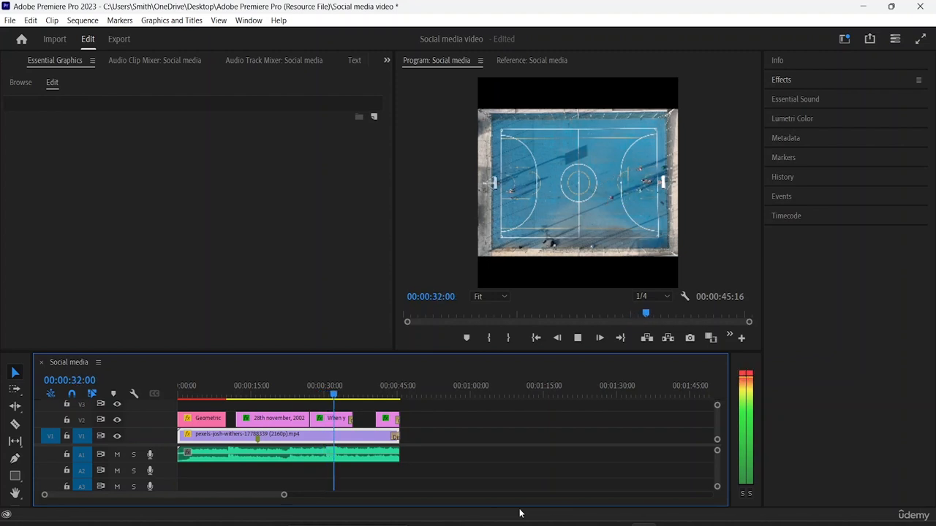
{"action": "left_click_drag", "start_coordinate": [341, 396], "coordinate": [372, 400]}
{"action": "key", "text": "space"}
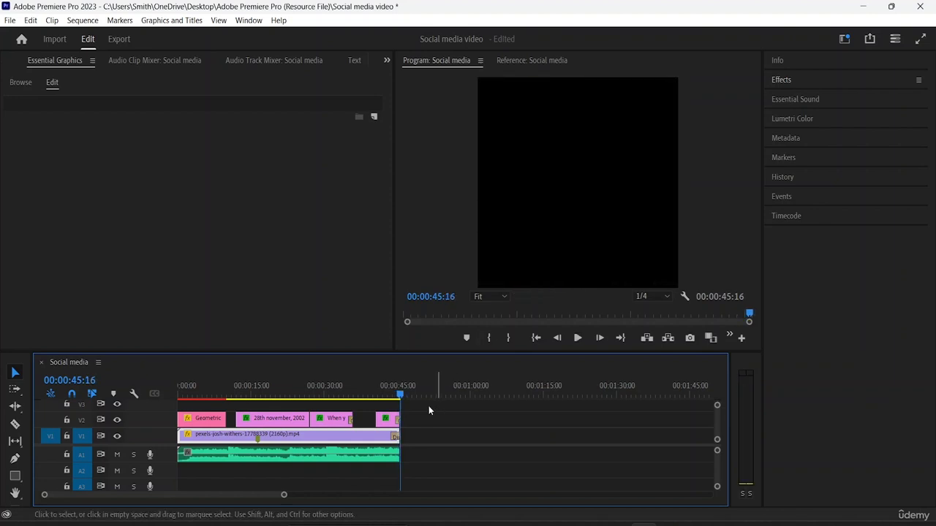
In the last V2 graphic, at 00:00:43:06, shift the colour-bars Clip layer slightly to position about 536.7, 533.4.
{"action": "left_click", "coordinate": [388, 419]}
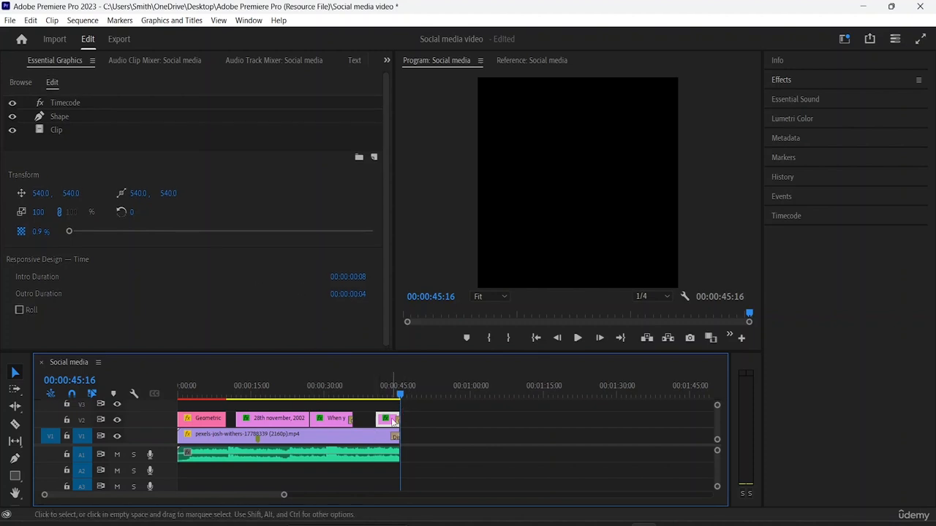
{"action": "left_click", "coordinate": [389, 388]}
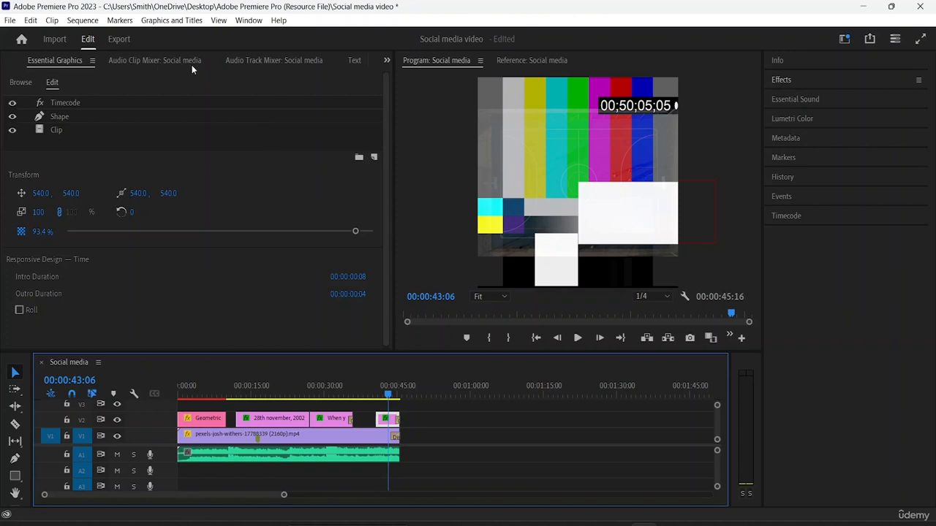
{"action": "left_click", "coordinate": [546, 148]}
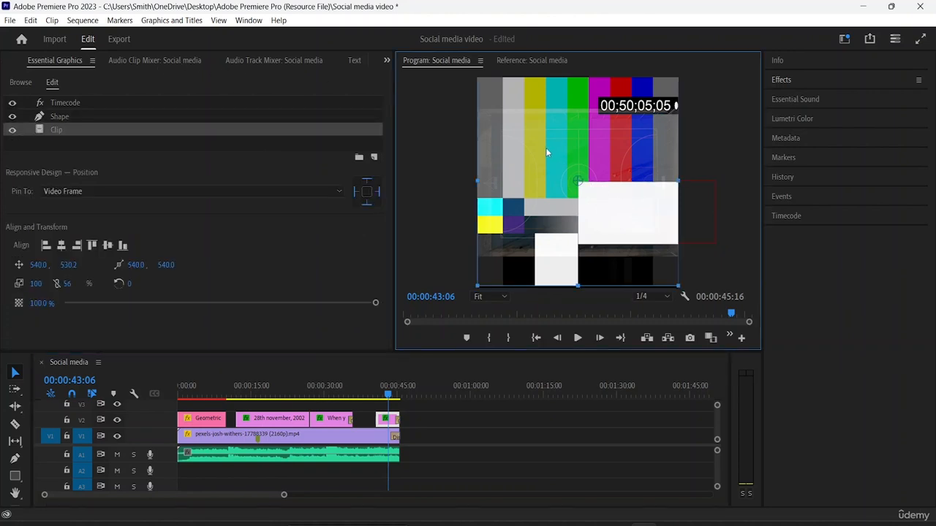
{"action": "left_click_drag", "start_coordinate": [623, 108], "coordinate": [622, 109]}
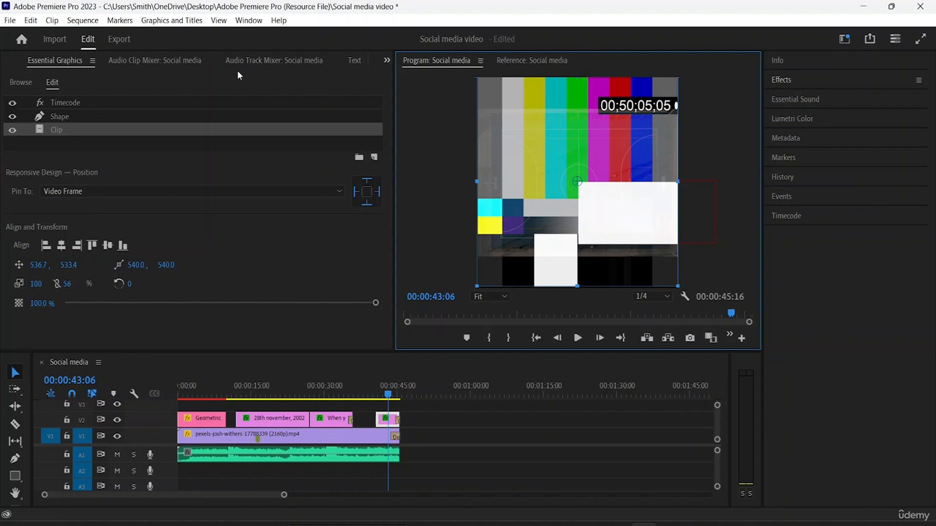
Examine the text entries of the sequence's graphics, back up to the first title's Text 01.
{"action": "left_click", "coordinate": [354, 60]}
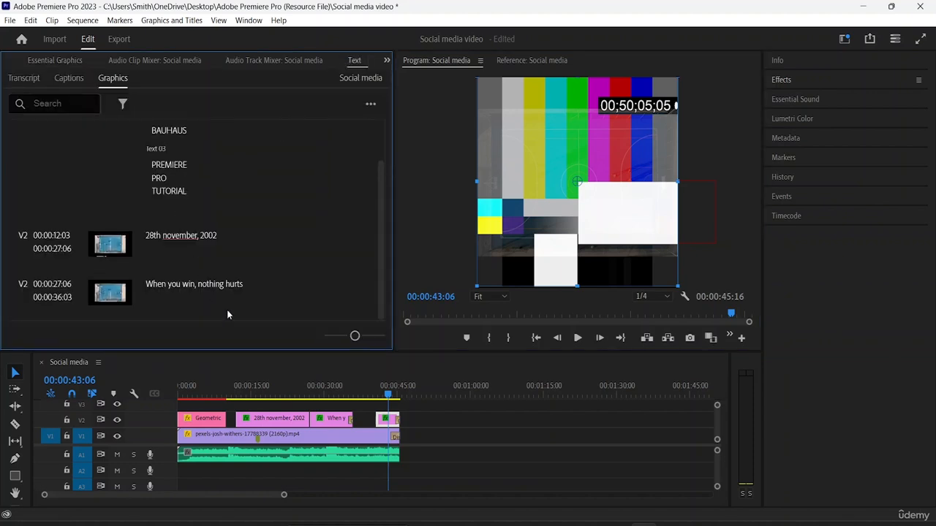
{"action": "scroll", "coordinate": [209, 165], "scroll_direction": "up", "scroll_amount": 2}
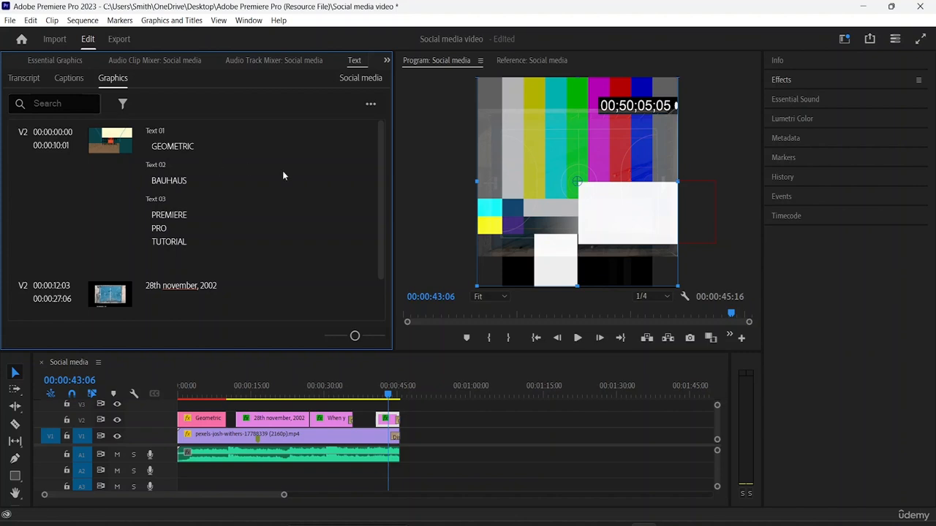